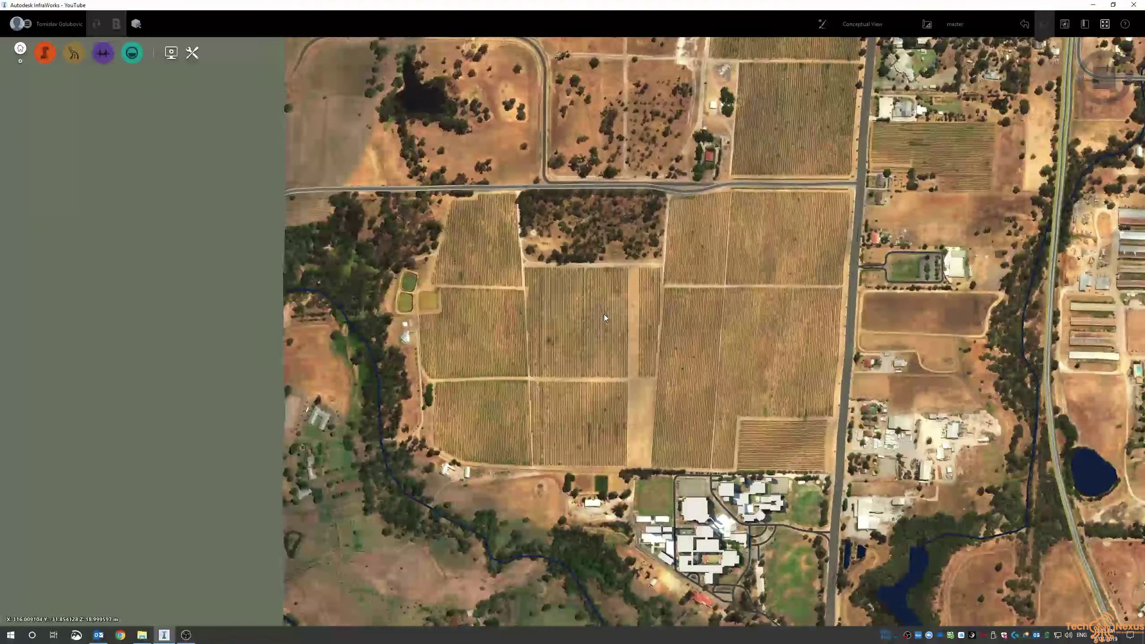
scroll(586, 305, "down", 2)
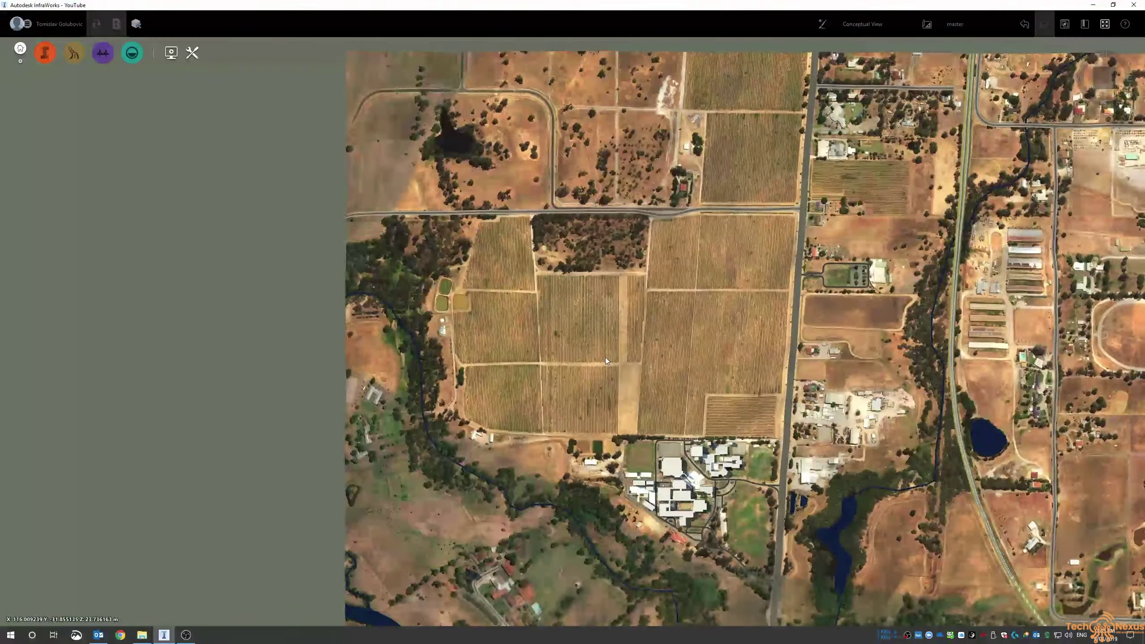
middle_click_drag(605, 358, 591, 410, "shift")
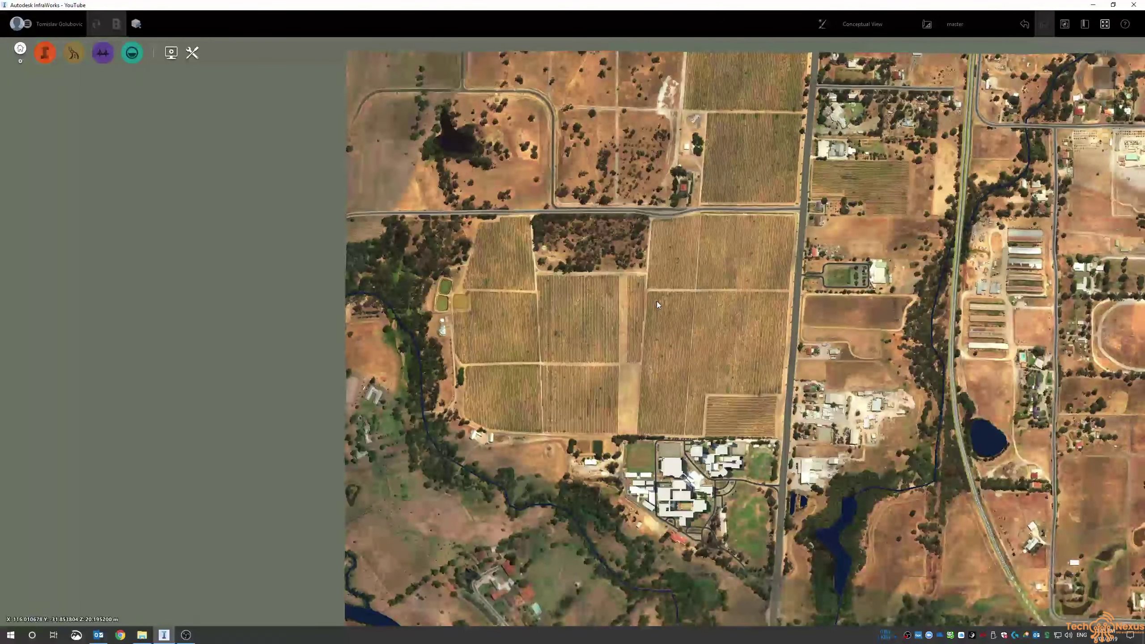
middle_click_drag(656, 301, 517, 346)
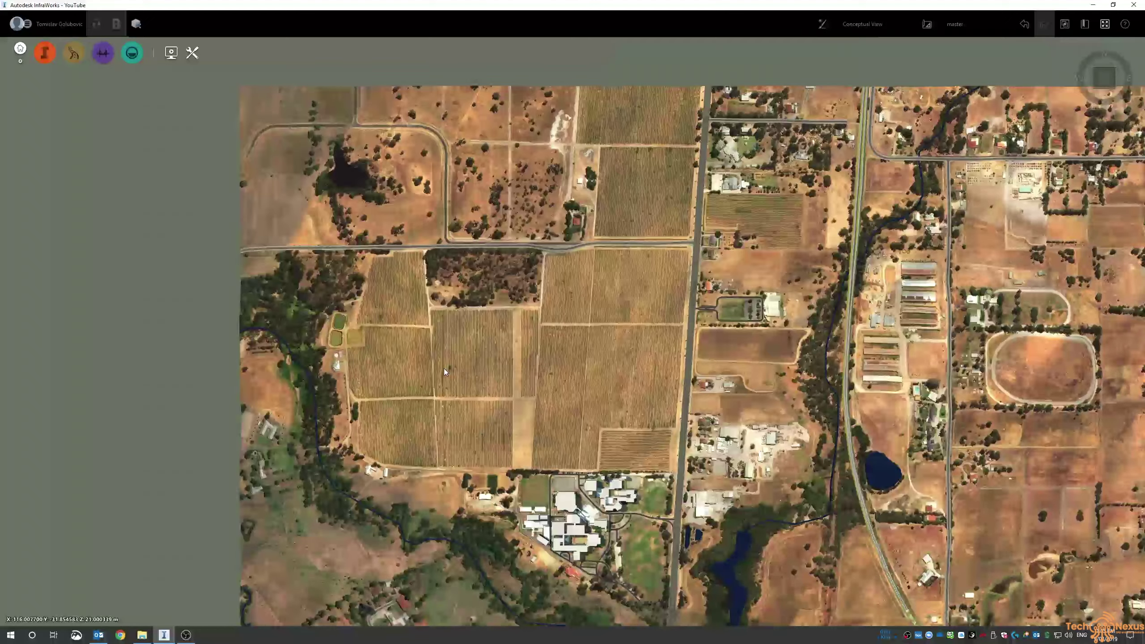
scroll(444, 369, "up", 2)
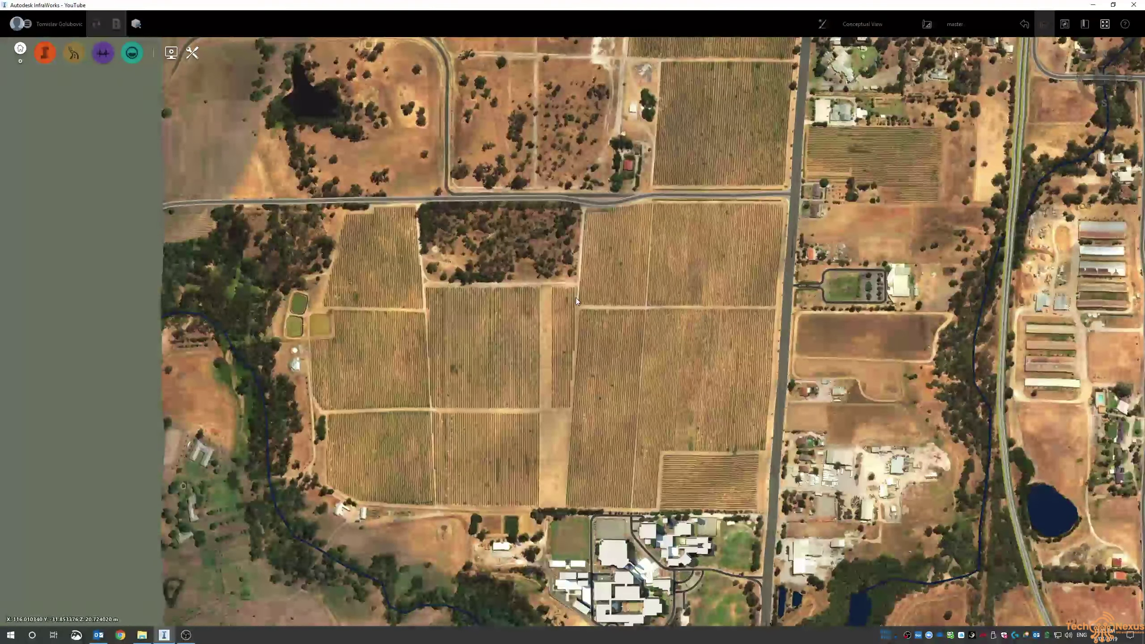
scroll(585, 324, "down", 2)
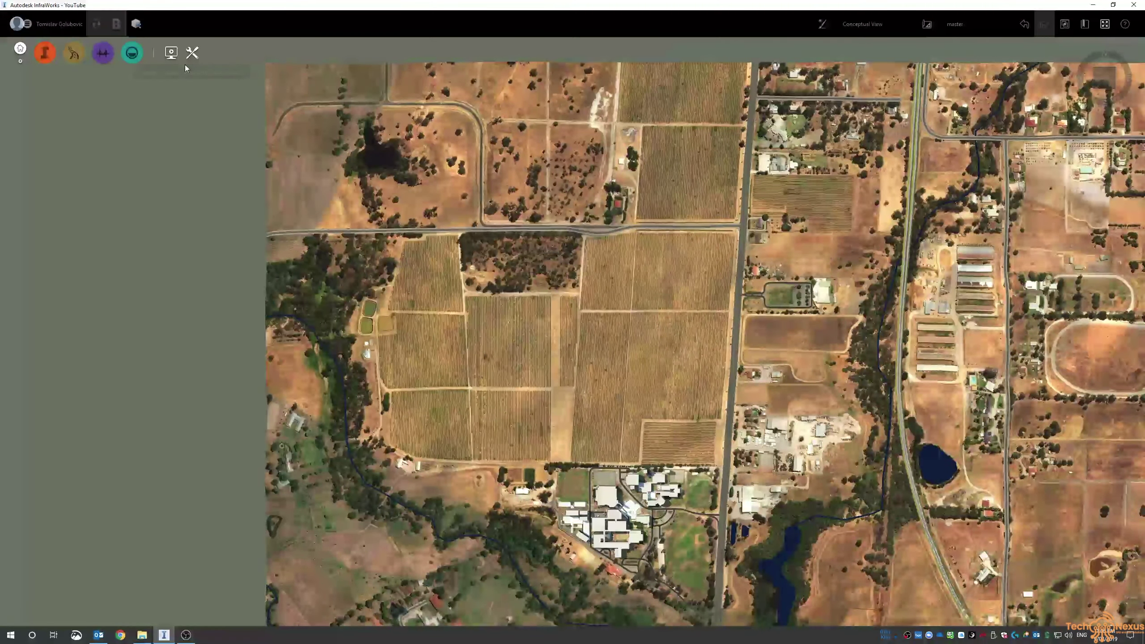
middle_click_drag(539, 327, 557, 325)
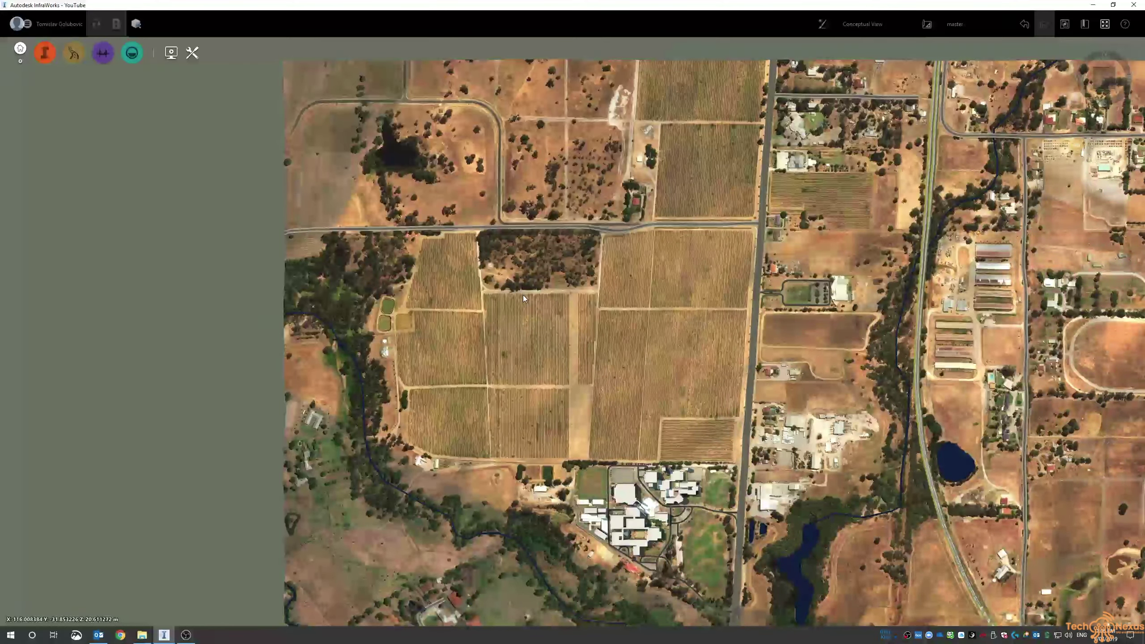
Step: Leave the open model for the All Models page, then open Model Builder and enlarge its window
left_click(21, 46)
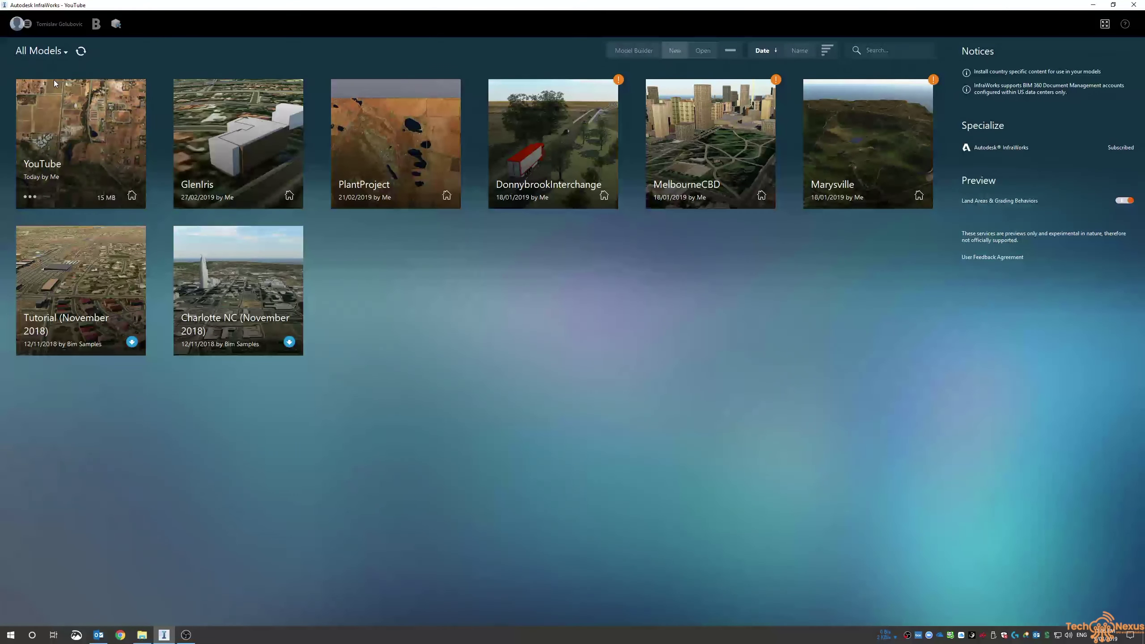
left_click(614, 53)
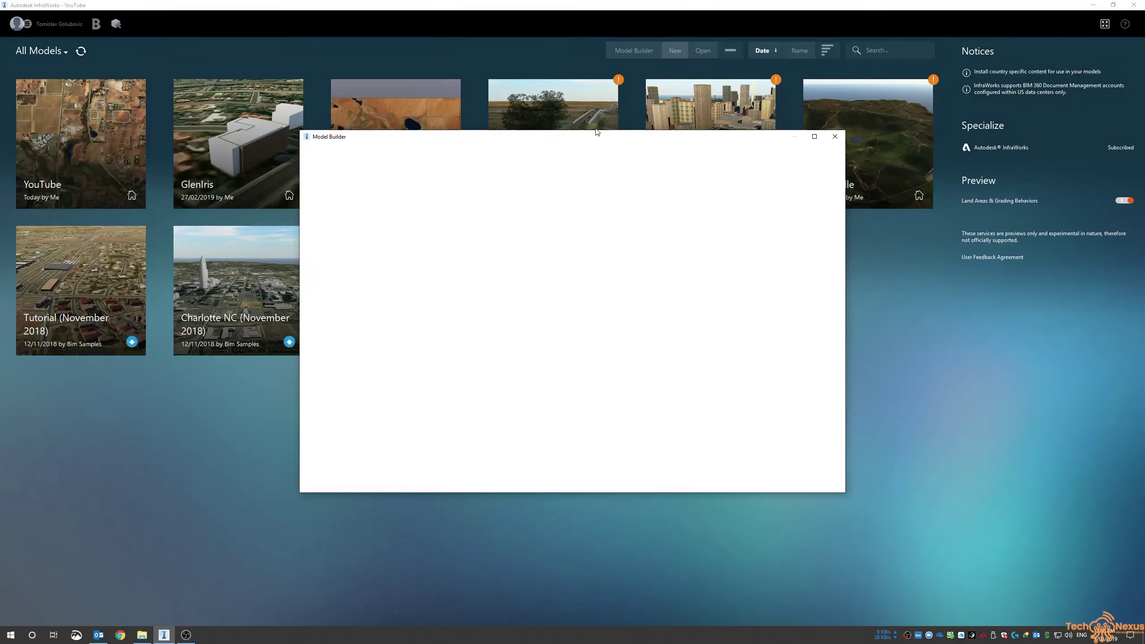
left_click_drag(761, 139, 649, 82)
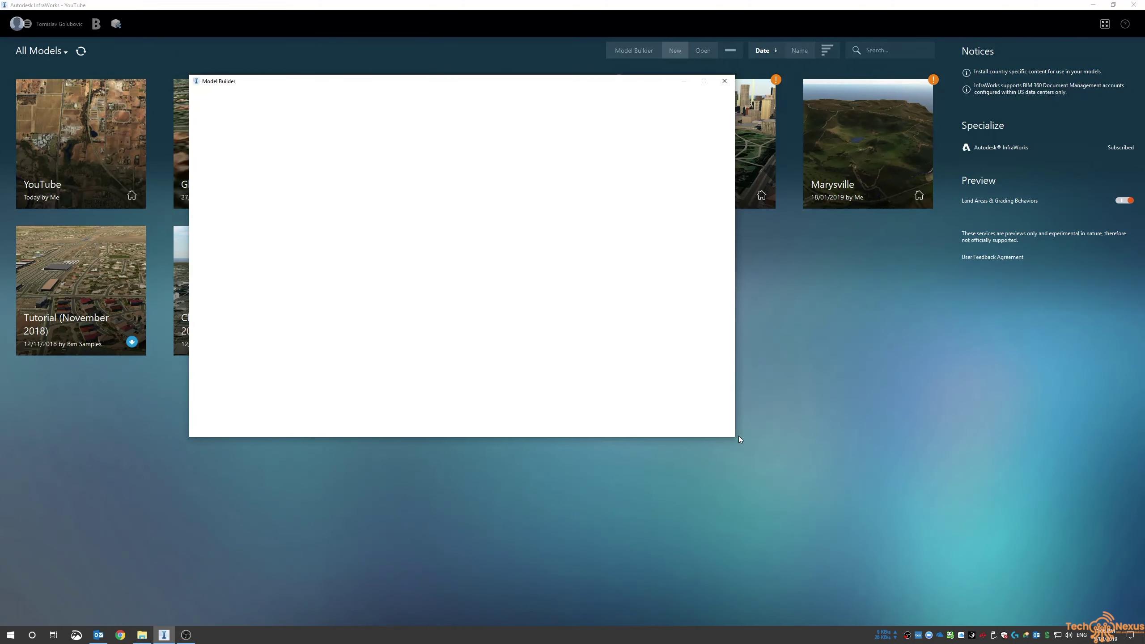
left_click_drag(736, 436, 880, 558)
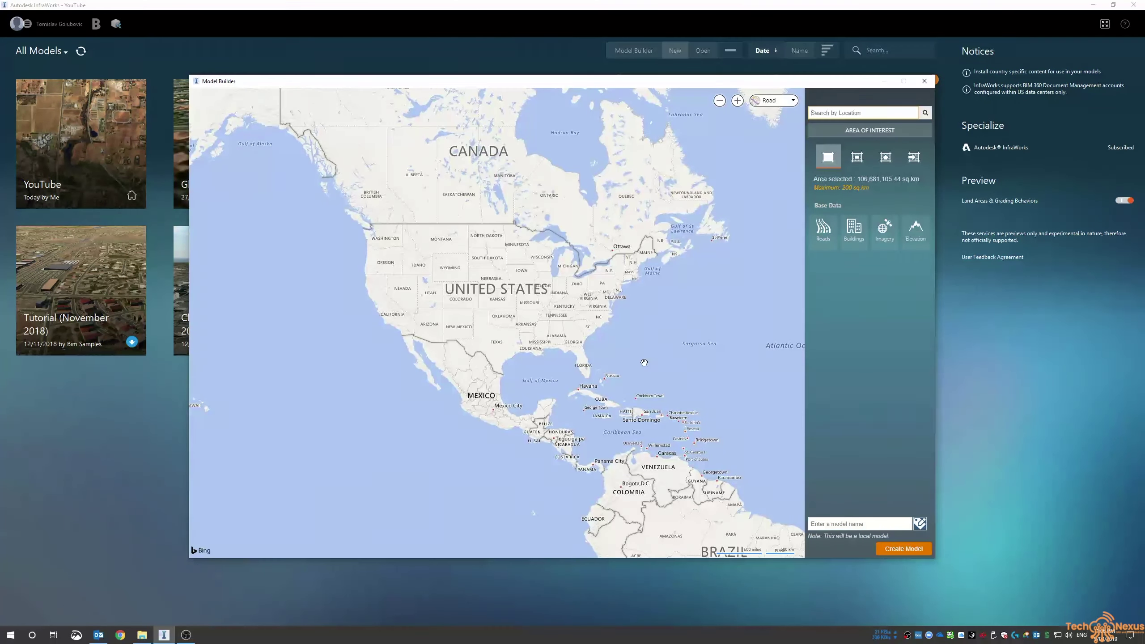
Step: Find Australia on the Model Builder world map and bring its south-eastern part into closer view
left_click_drag(644, 362, 465, 259)
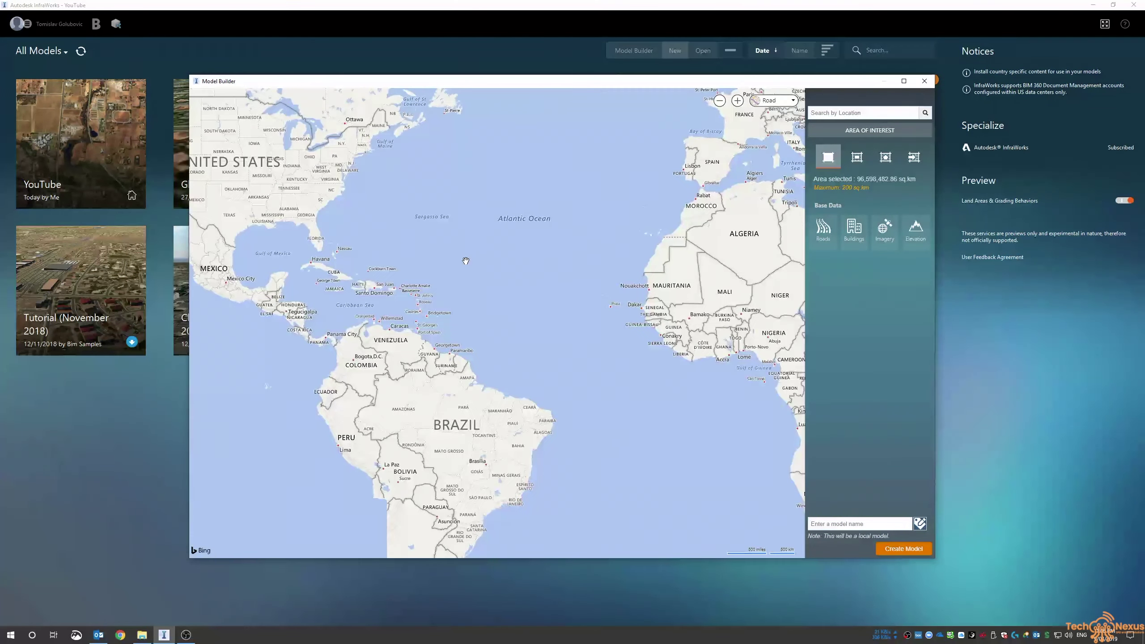
left_click_drag(604, 302, 433, 190)
scroll(561, 361, "down", 2)
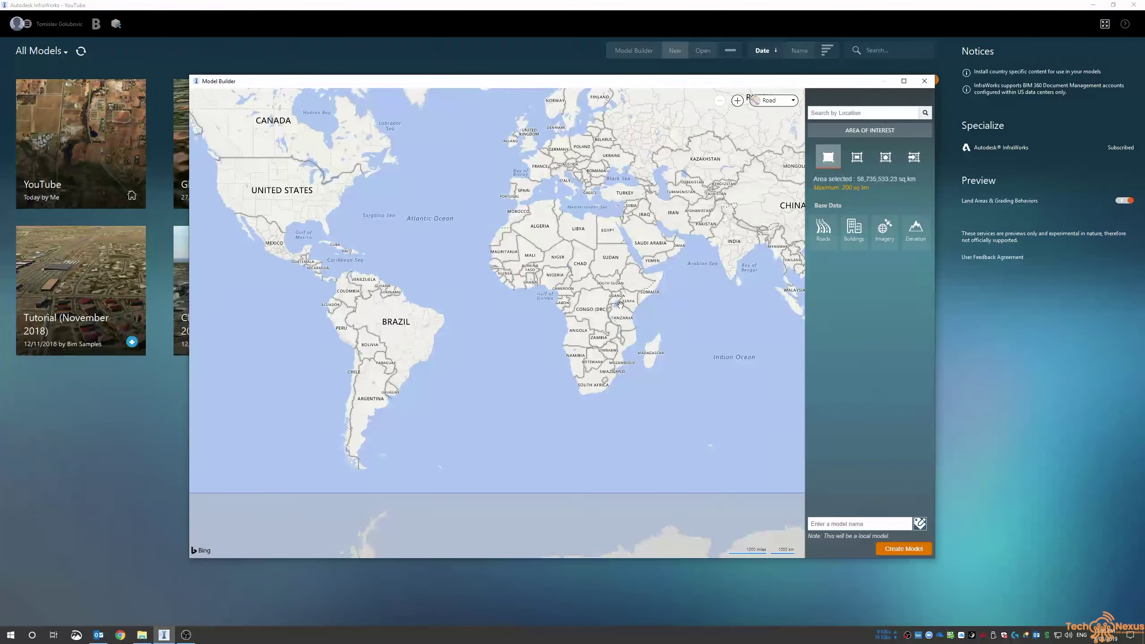
left_click_drag(622, 308, 338, 269)
left_click_drag(689, 253, 422, 275)
left_click_drag(595, 254, 431, 266)
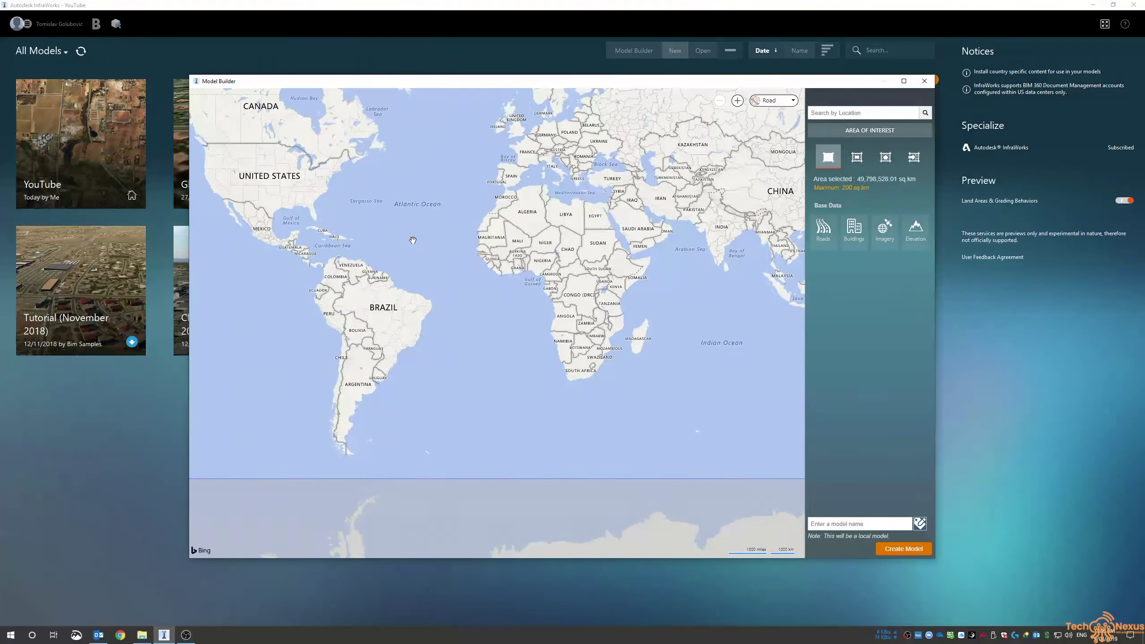
left_click_drag(299, 97, 635, 357)
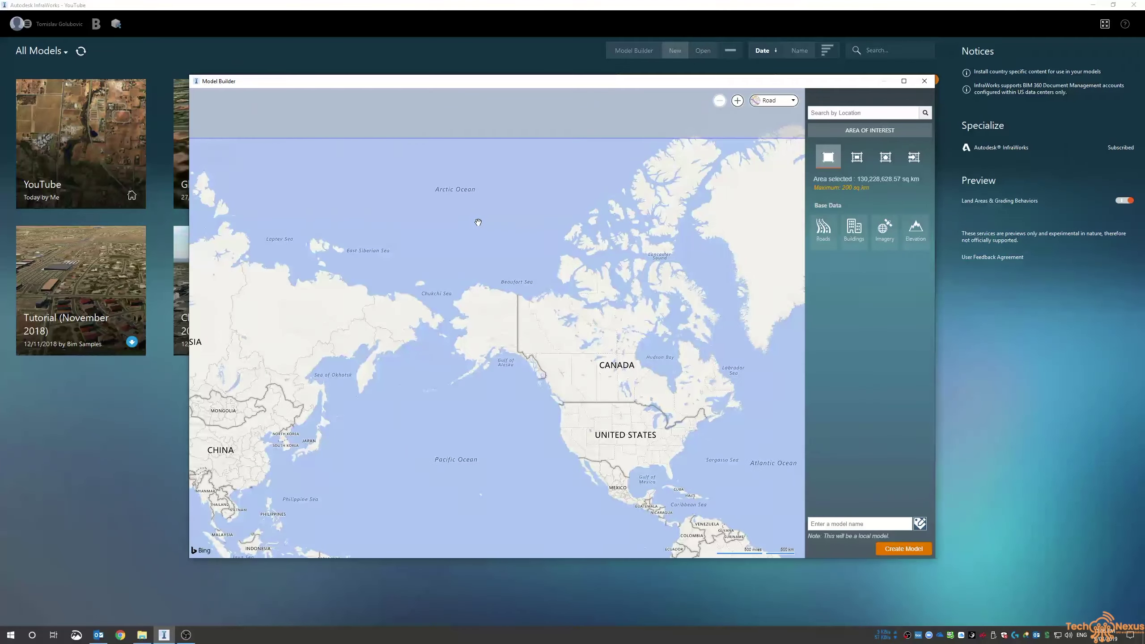
left_click_drag(271, 271, 634, 271)
left_click_drag(299, 234, 750, 224)
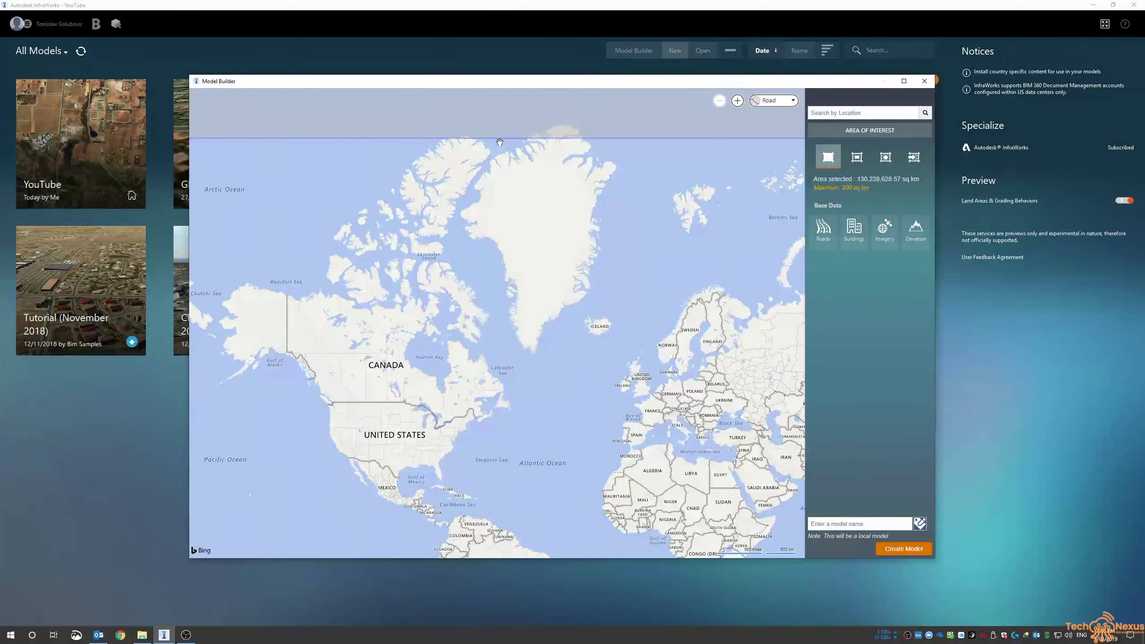
left_click_drag(631, 451, 559, 293)
left_click_drag(798, 475, 504, 304)
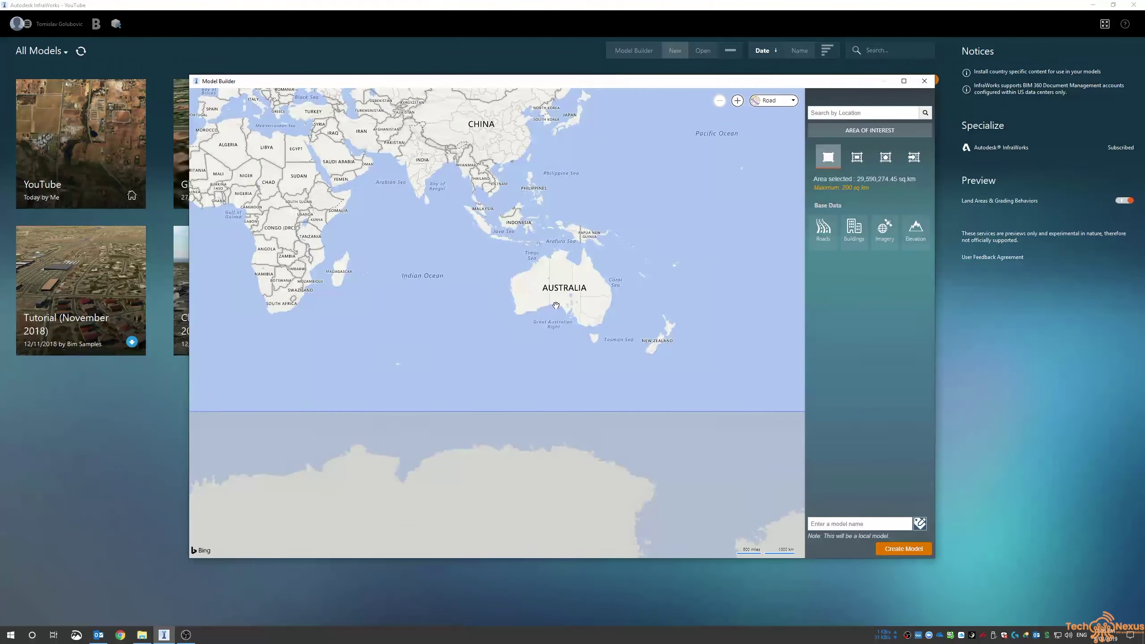
scroll(502, 305, "up", 4)
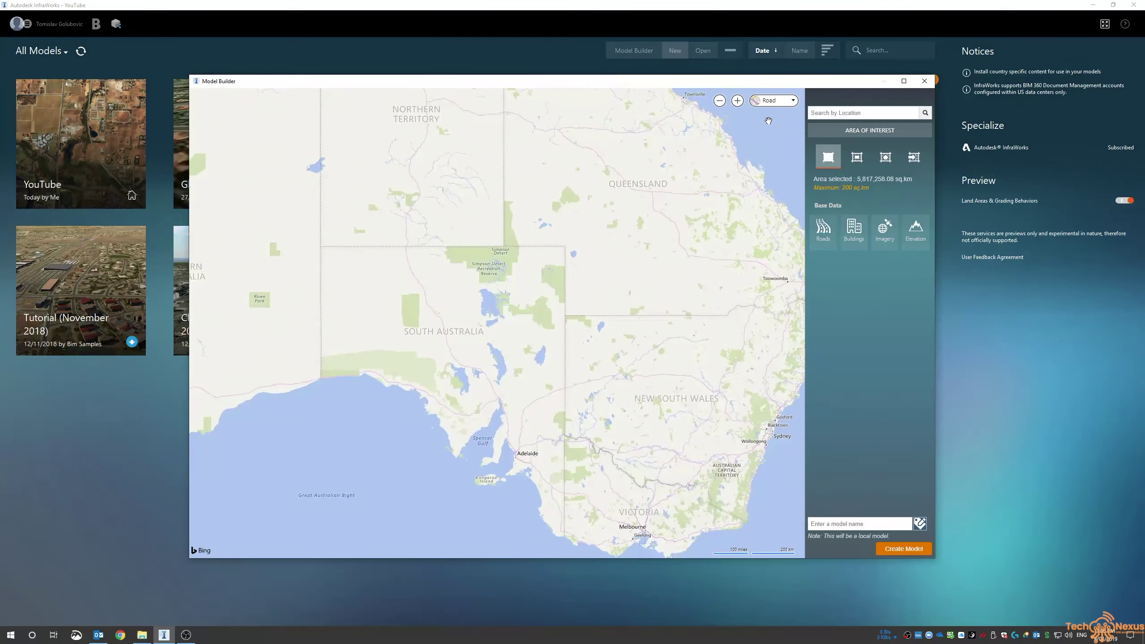
Step: Switch the map to Aerial imagery with labels and examine the green river area in inland Australia
left_click(774, 100)
left_click(740, 153)
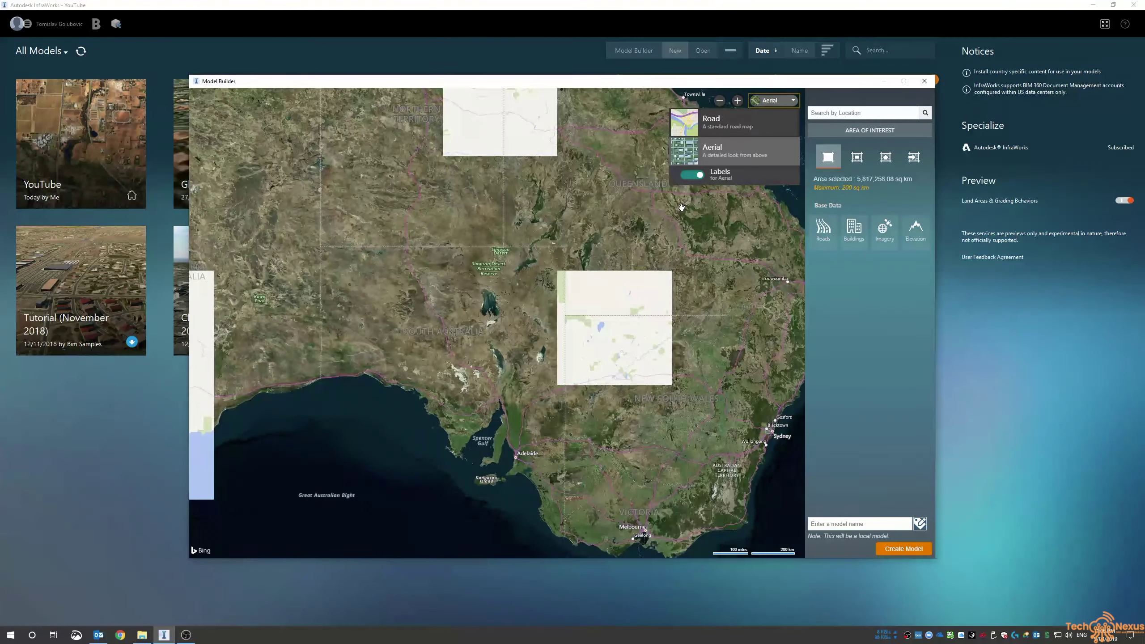
scroll(589, 284, "up", 4)
scroll(541, 352, "up", 5)
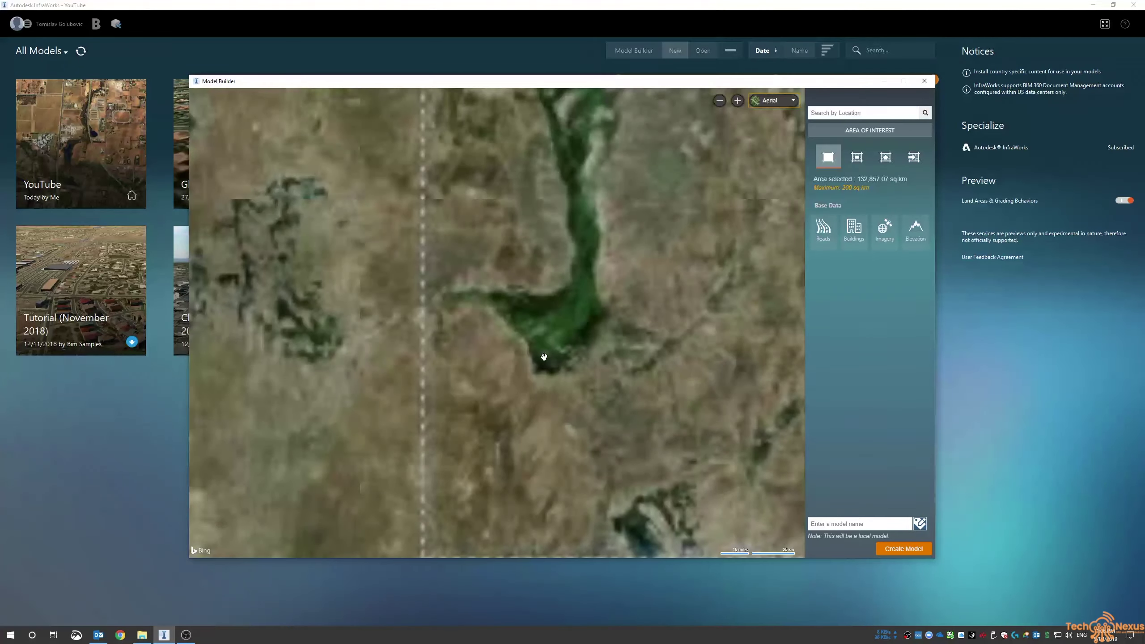
scroll(518, 331, "up", 2)
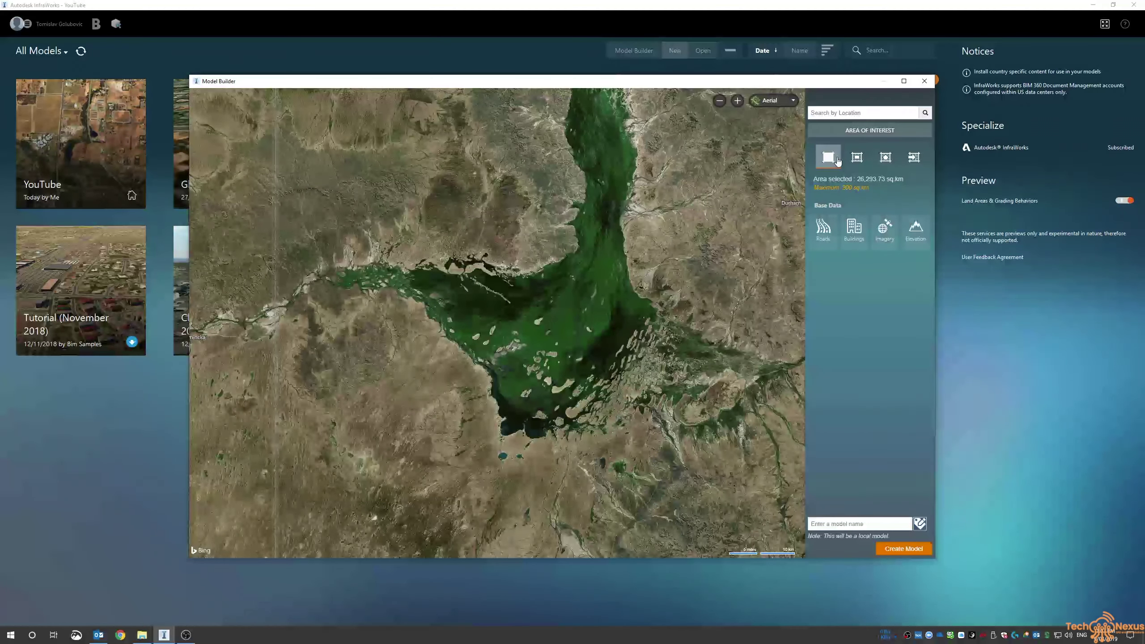
Step: Draw a rectangular area of interest on the aerial map and enlarge it to about 35 sq km
left_click(855, 160)
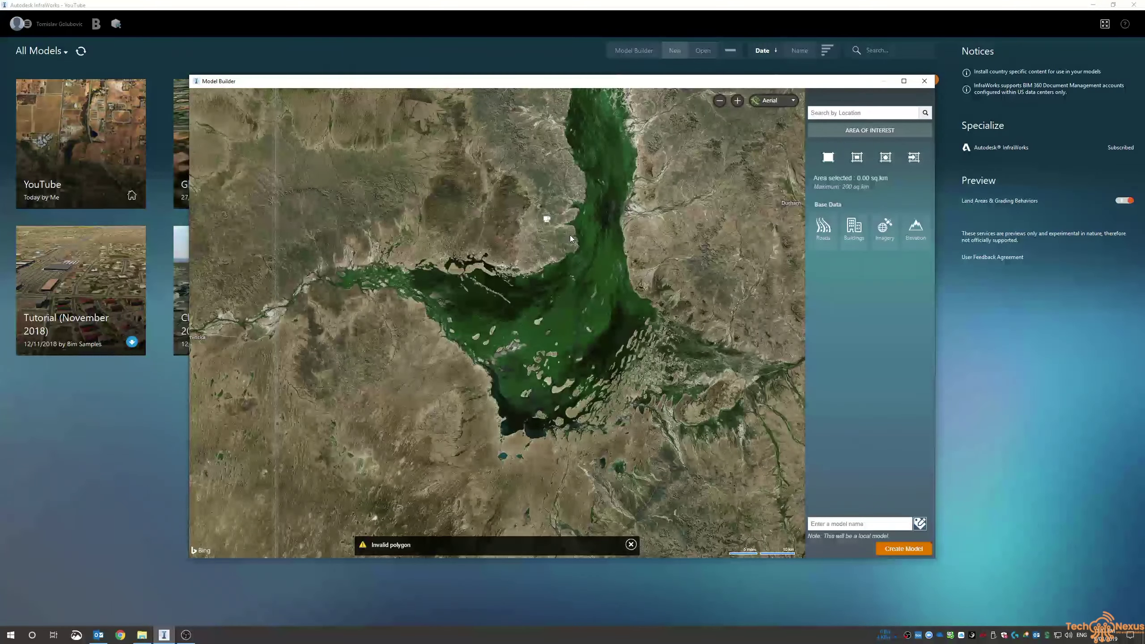
scroll(548, 214, "up", 2)
scroll(548, 234, "up", 8)
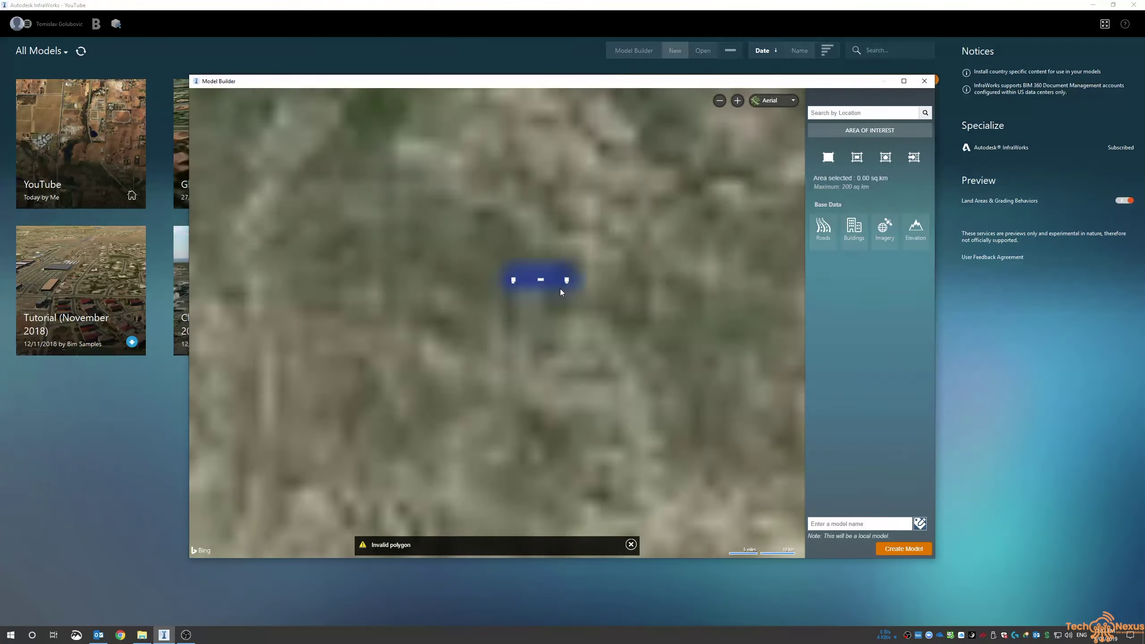
left_click(857, 158)
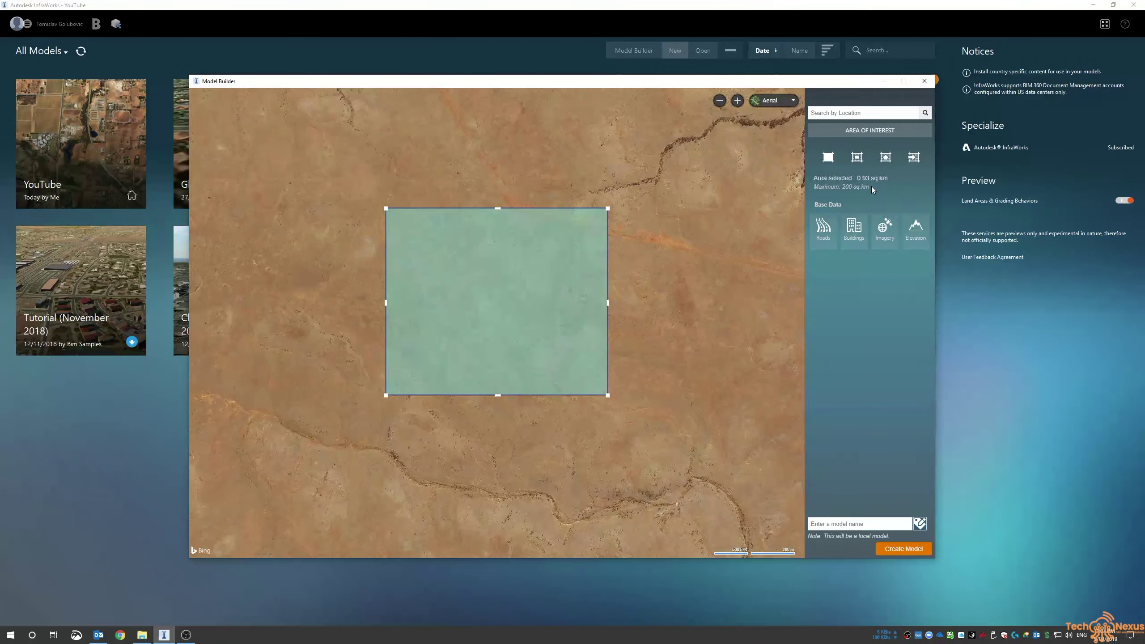
scroll(596, 238, "down", 6)
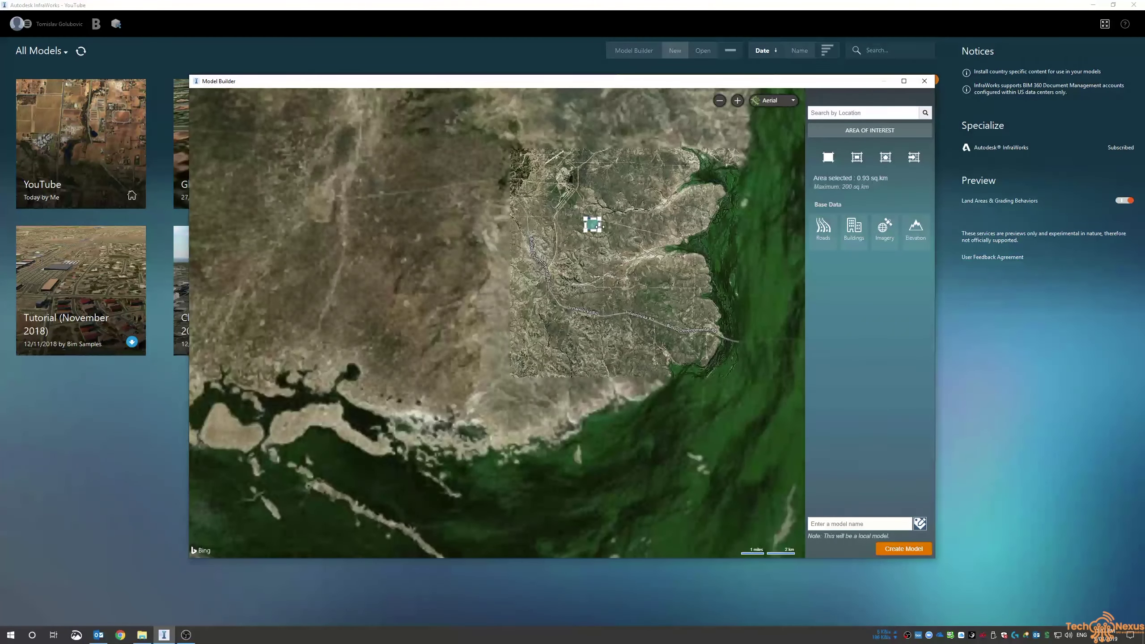
scroll(566, 208, "up", 5)
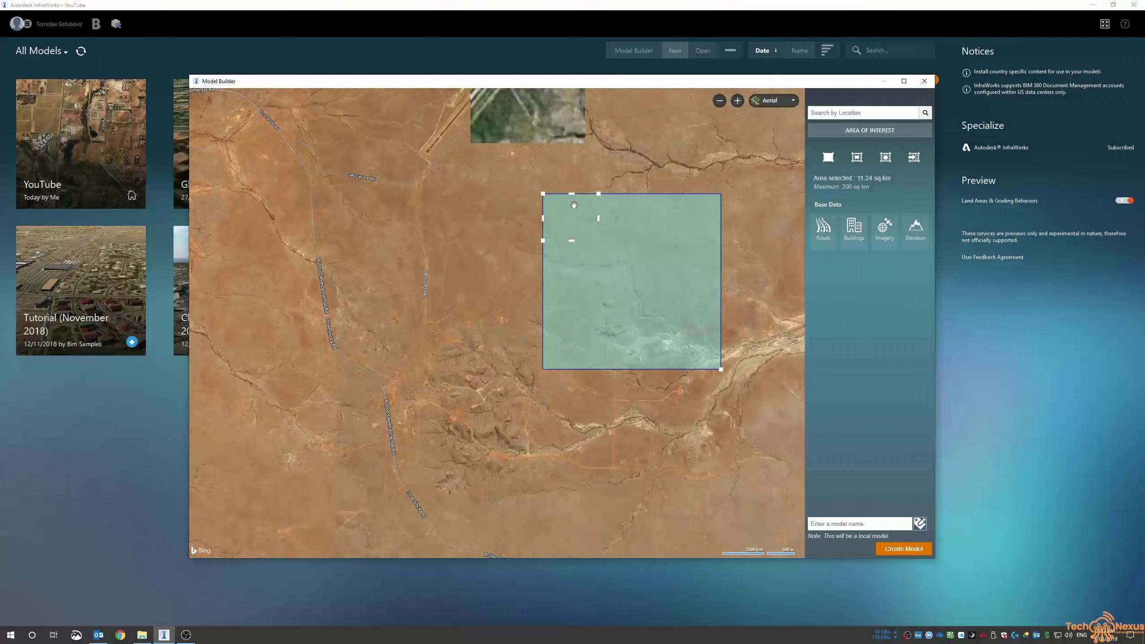
left_click_drag(543, 192, 295, 140)
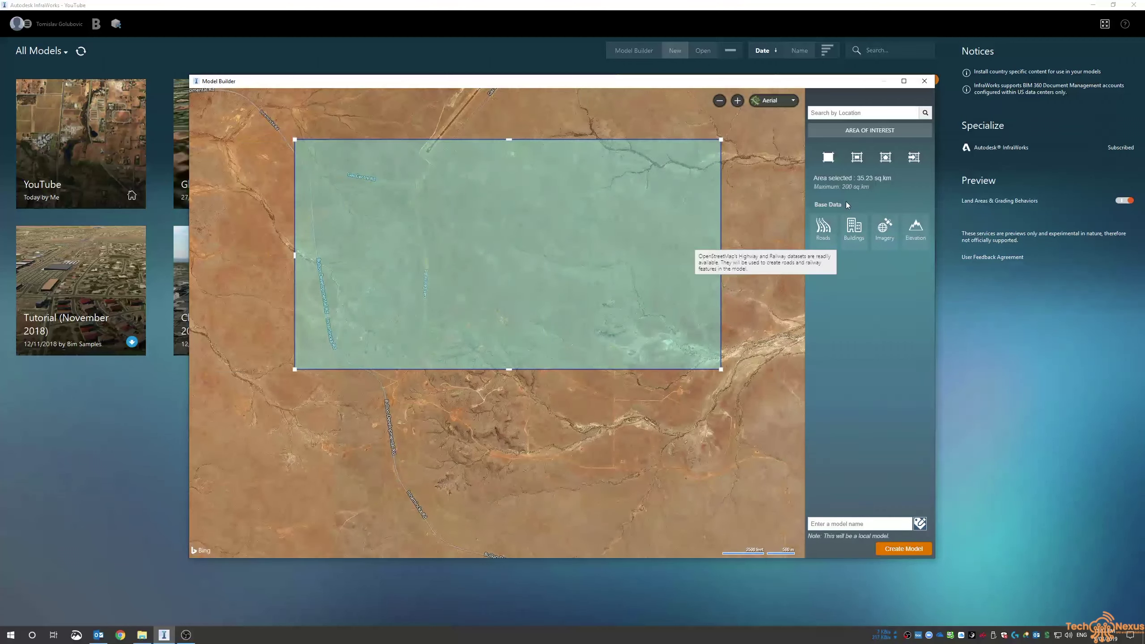
Step: Draw a five-sided polygon of about 23 sq km south of the airstrip as the area of interest
left_click(885, 157)
left_click(455, 151)
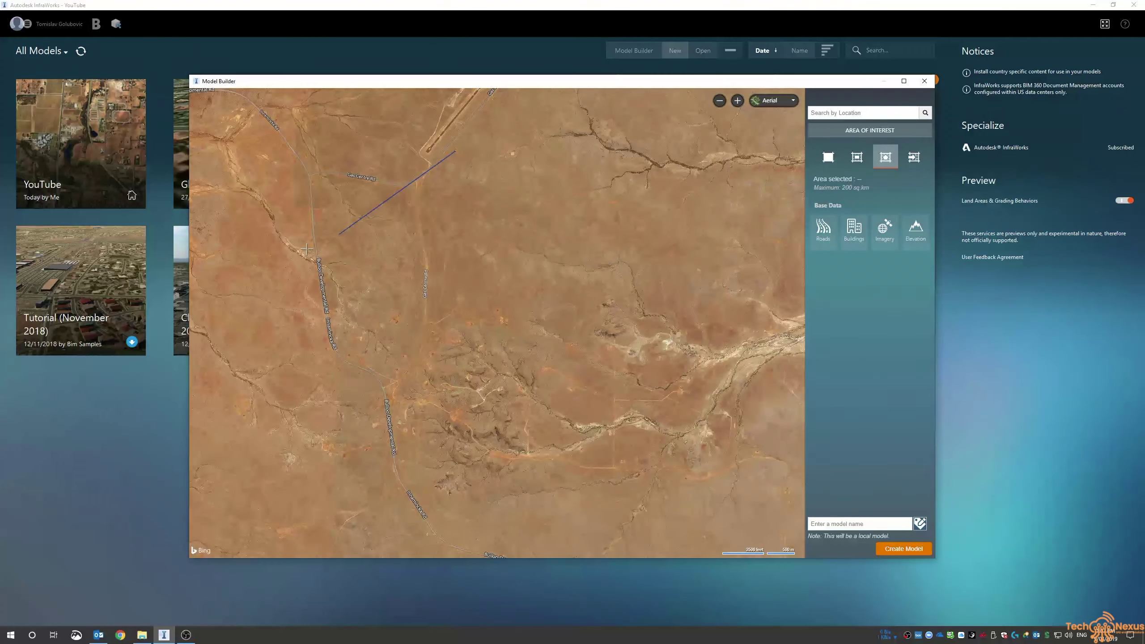
left_click(302, 253)
left_click(362, 398)
left_click(613, 436)
double_click(620, 231)
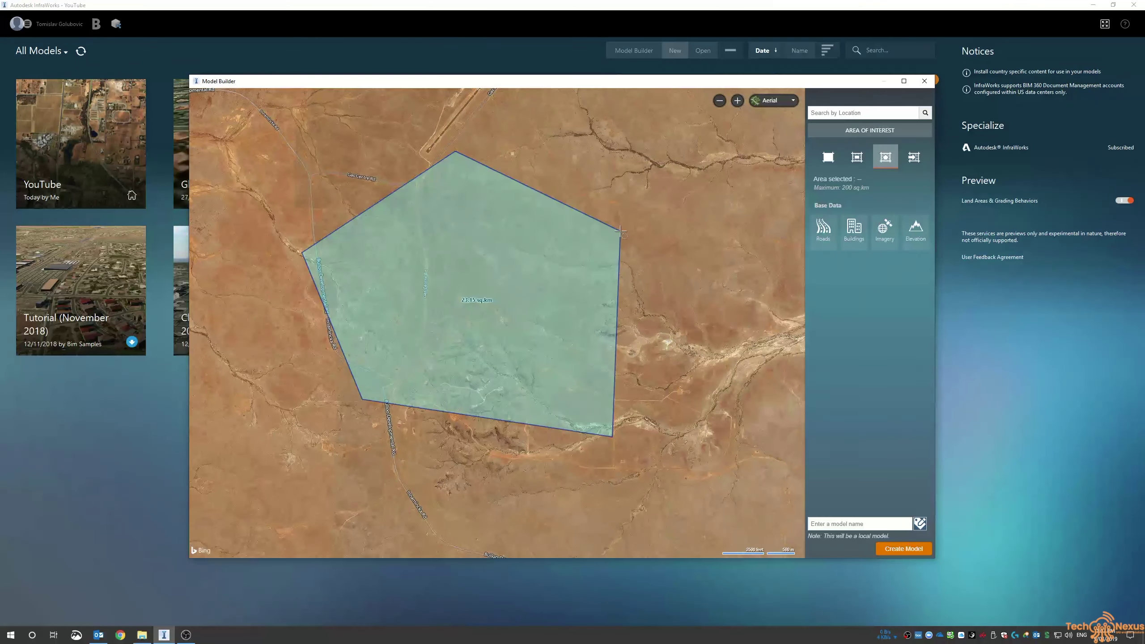
left_click_drag(594, 256, 616, 391)
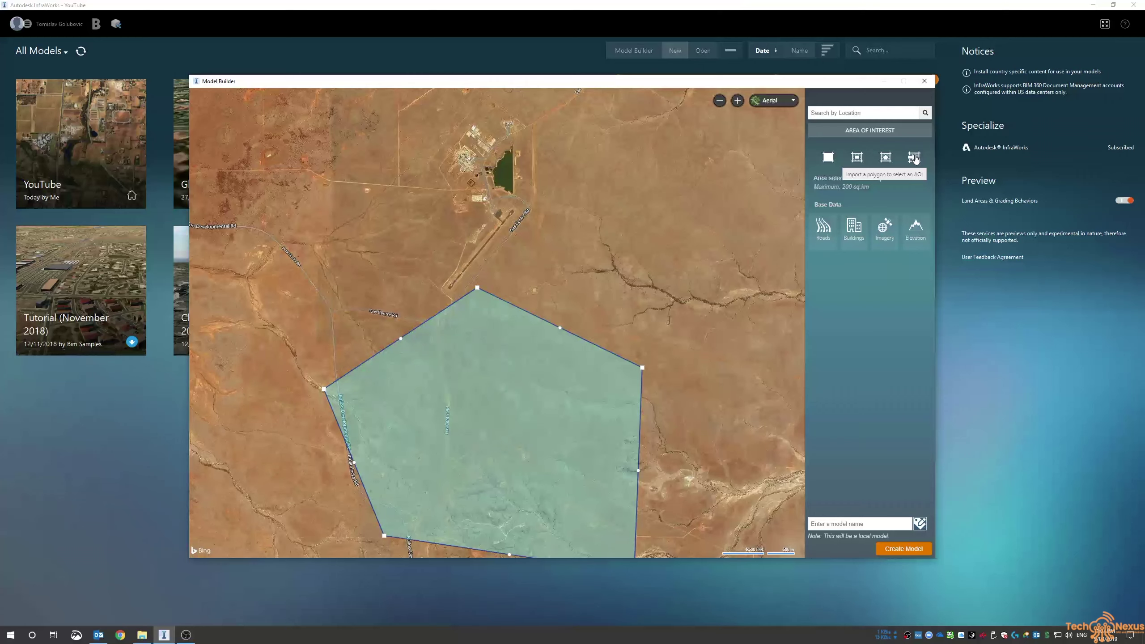
Step: Set the area of interest to the visible map extent and read the descriptions of the base data sources
left_click(828, 157)
mouse_move(821, 228)
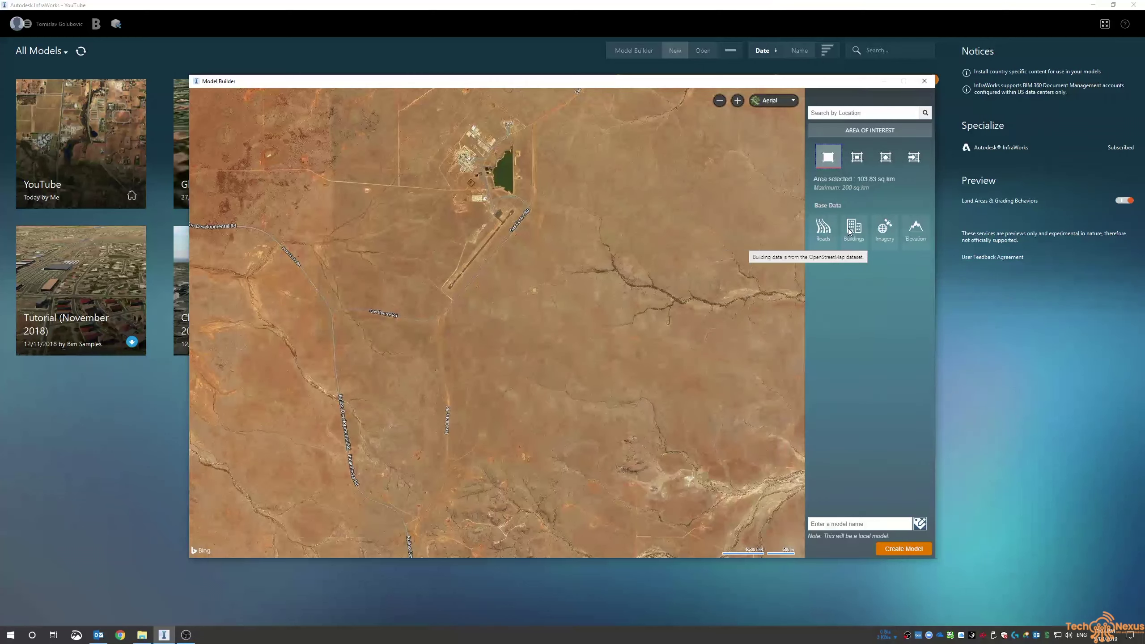
mouse_move(892, 234)
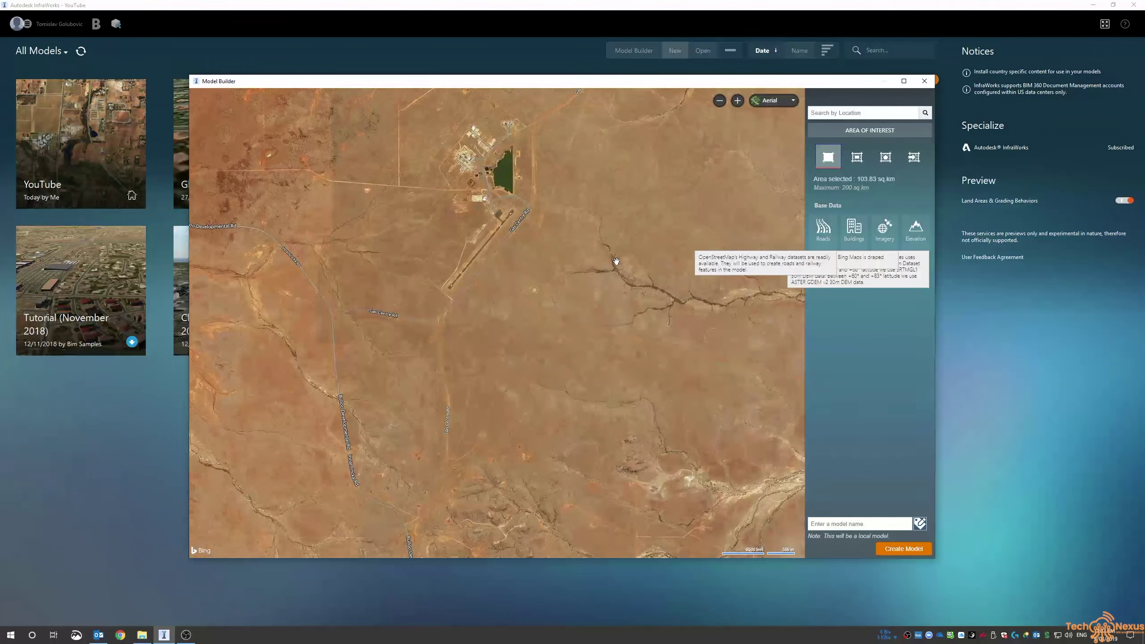
Step: Switch the map back to the Road style with all of Australia in view and close Model Builder without creating a model
left_click_drag(545, 309, 504, 384)
scroll(516, 361, "down", 3)
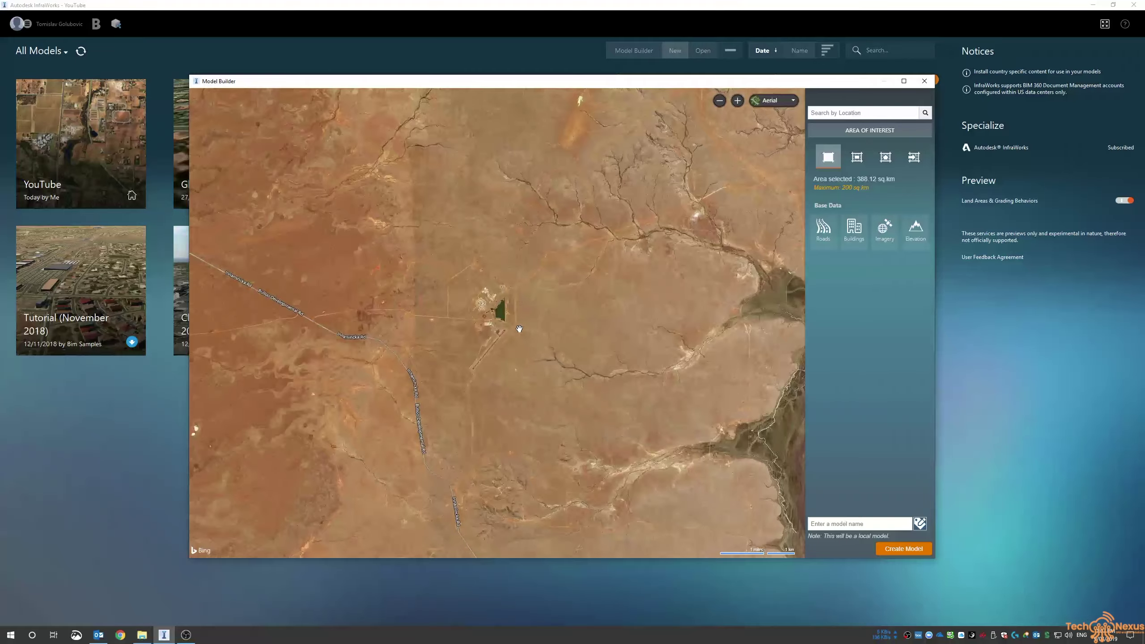
left_click_drag(558, 441, 542, 348)
scroll(526, 307, "down", 2)
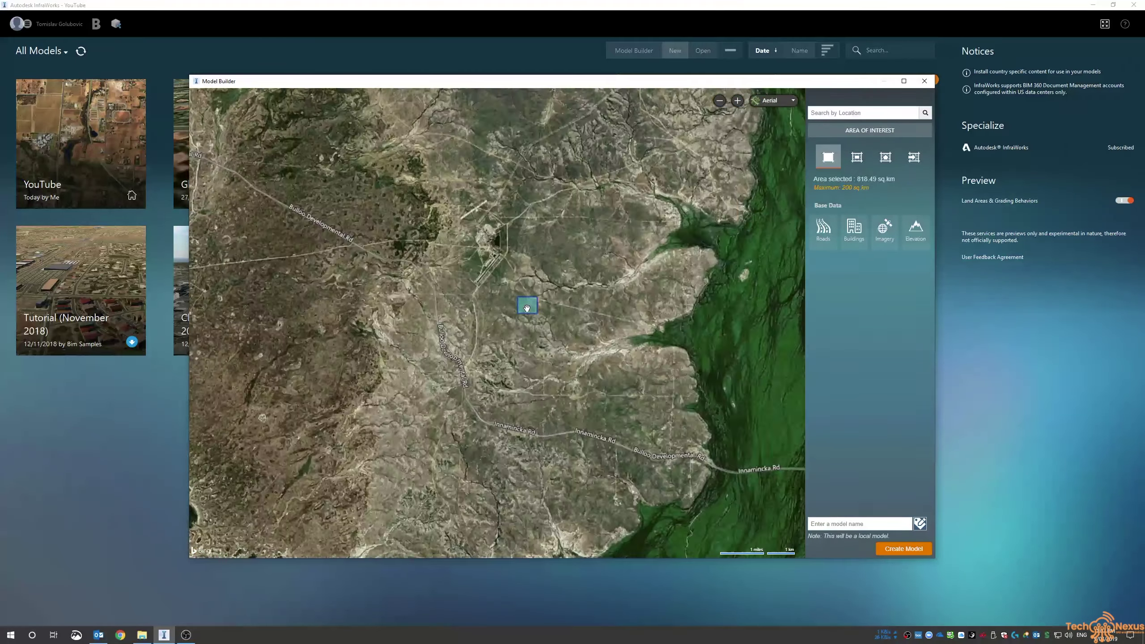
scroll(451, 294, "down", 6)
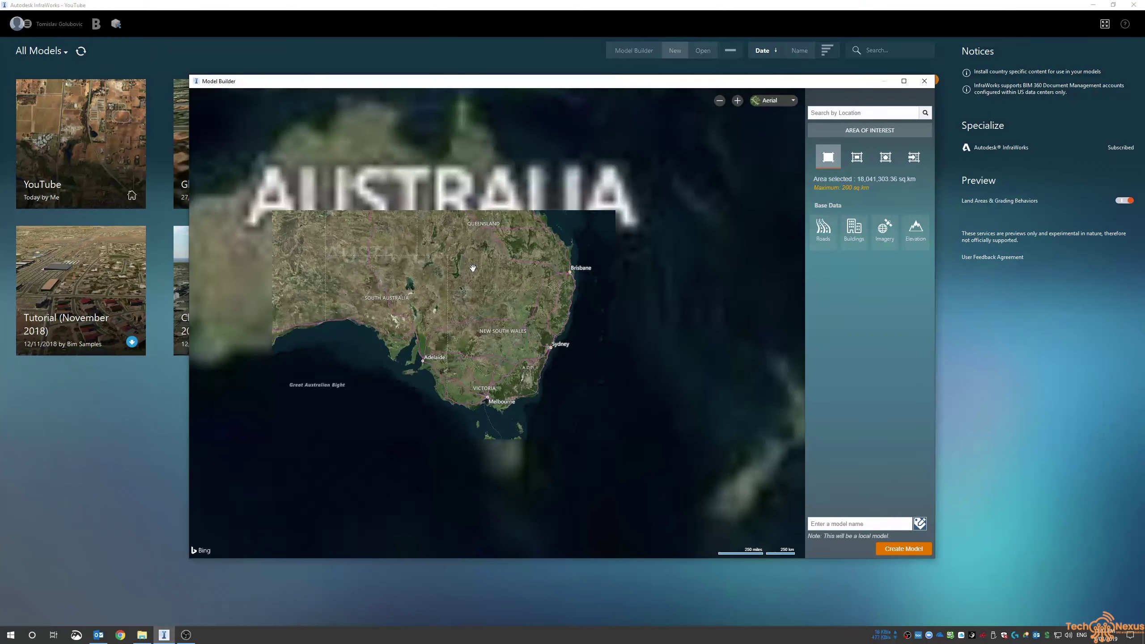
left_click(782, 102)
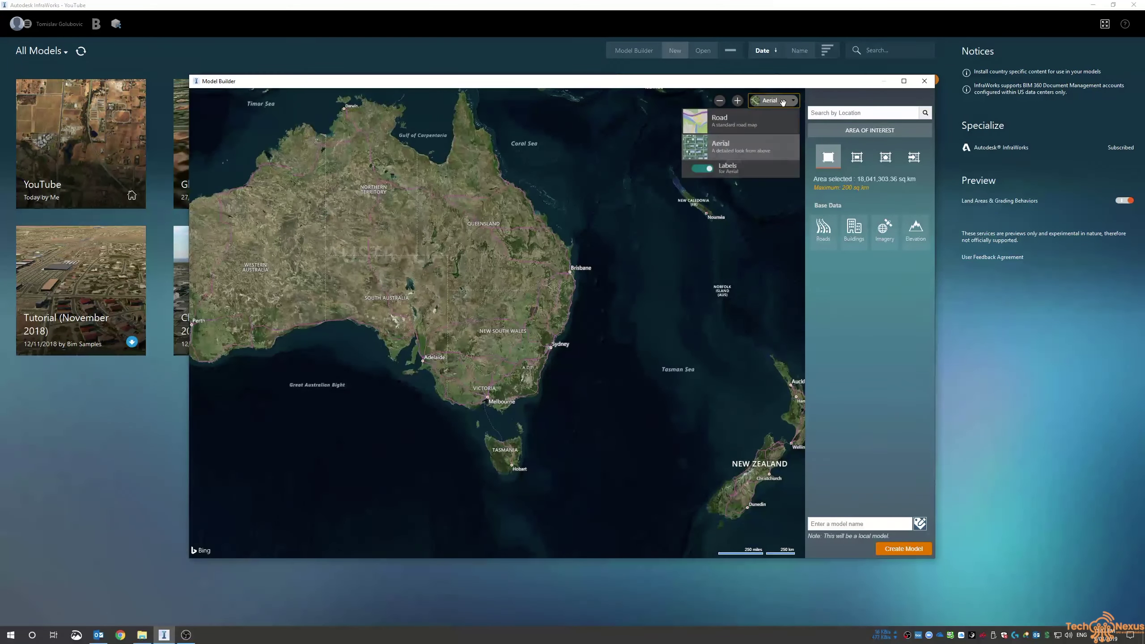
left_click(762, 120)
left_click_drag(471, 273, 559, 284)
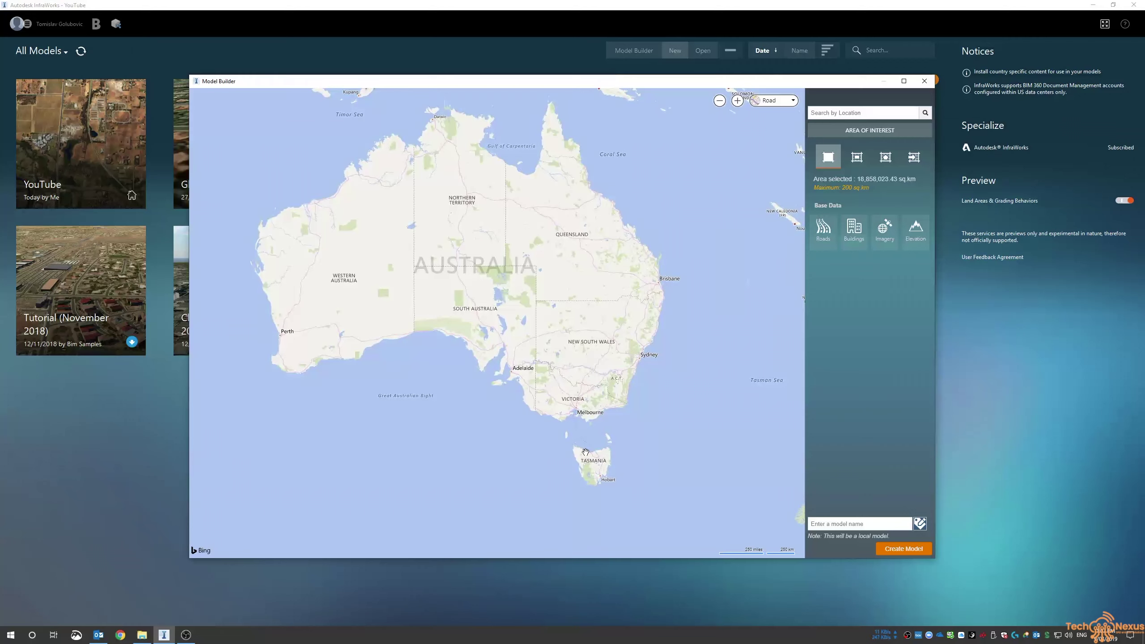
left_click(839, 524)
left_click(924, 82)
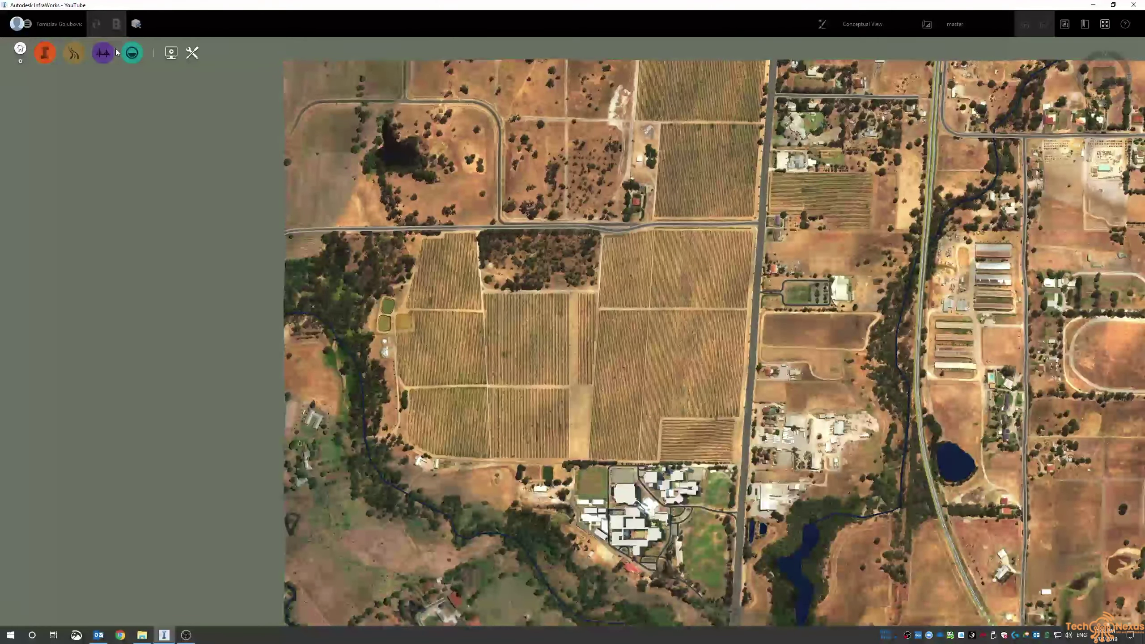
Step: Look through the infrastructure, roadway, bridge, drainage, presentation and utility tool sets of the YouTube model
left_click(46, 55)
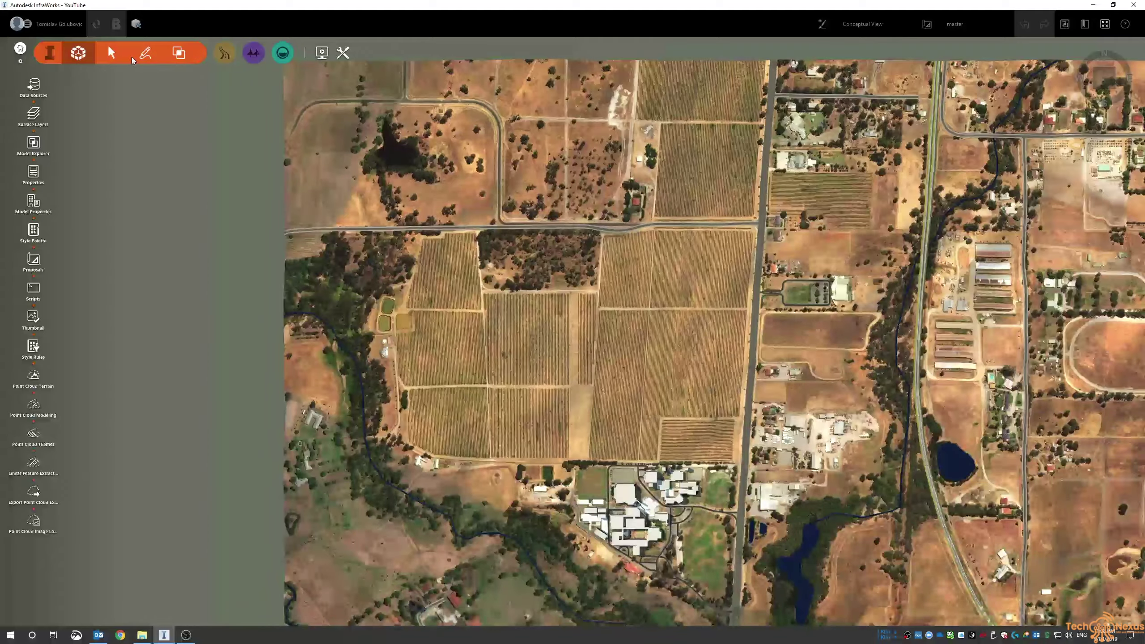
left_click(146, 53)
left_click(224, 53)
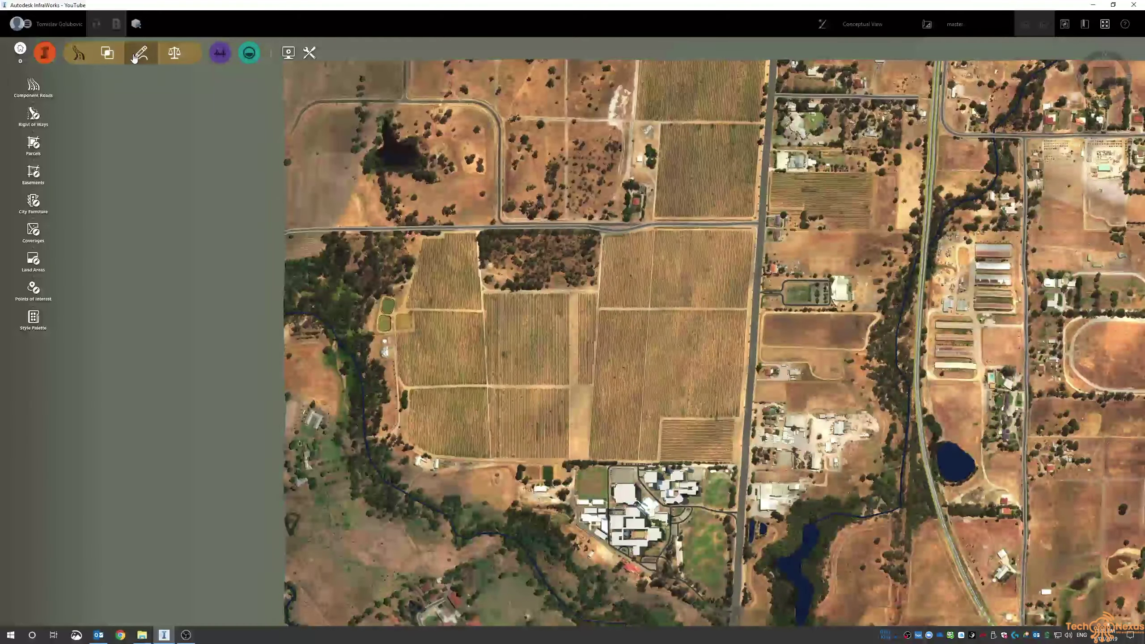
left_click(88, 56)
left_click(103, 54)
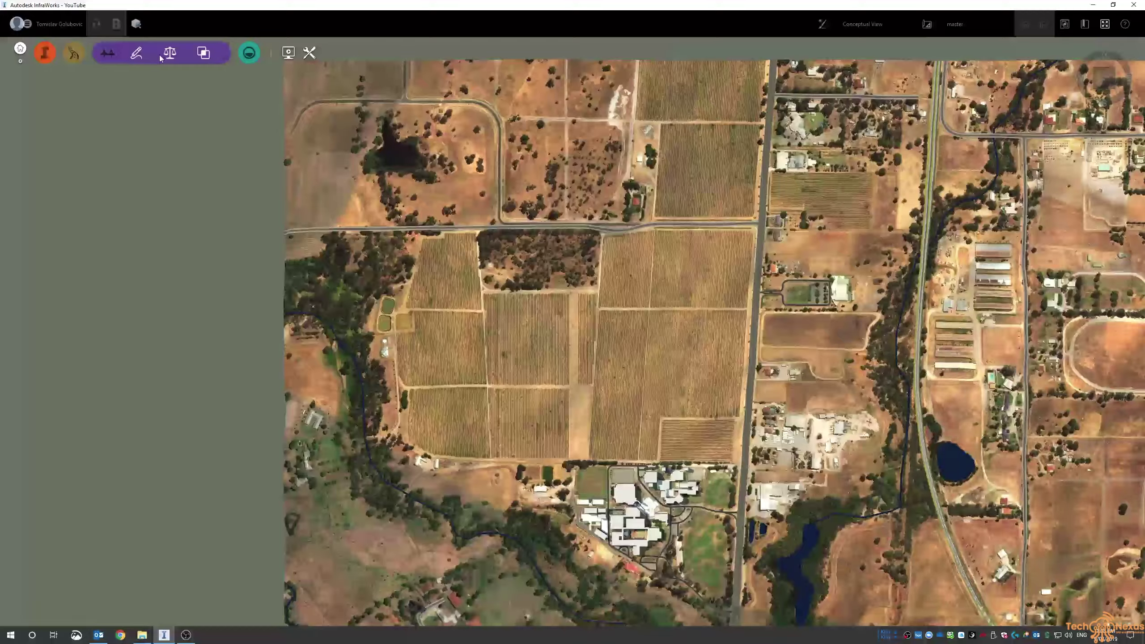
left_click(107, 52)
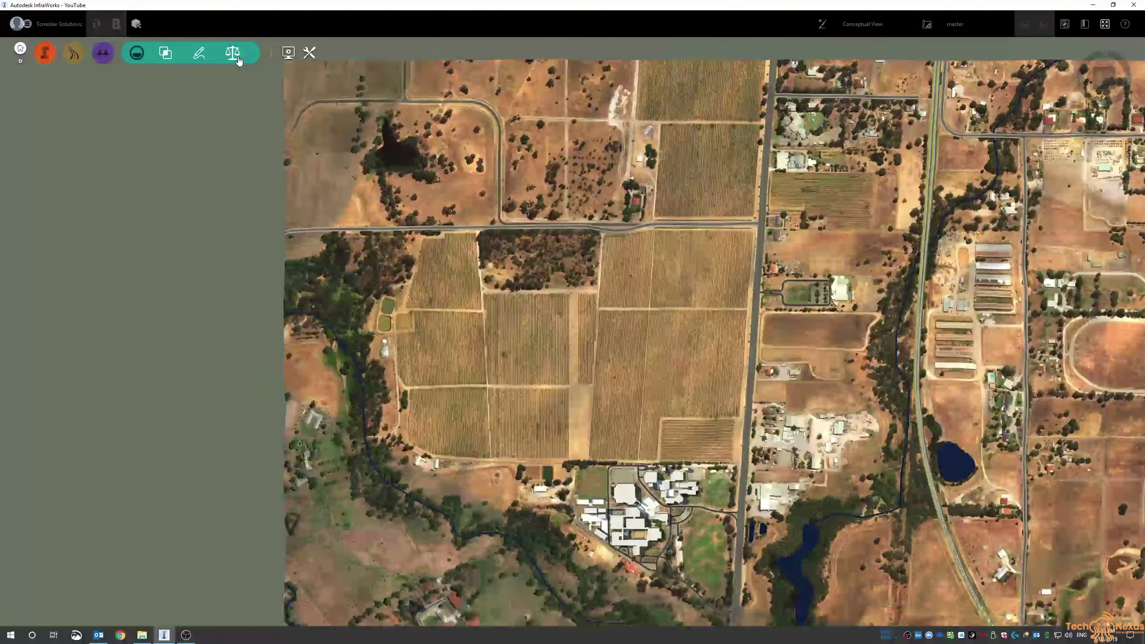
left_click(137, 53)
left_click(171, 52)
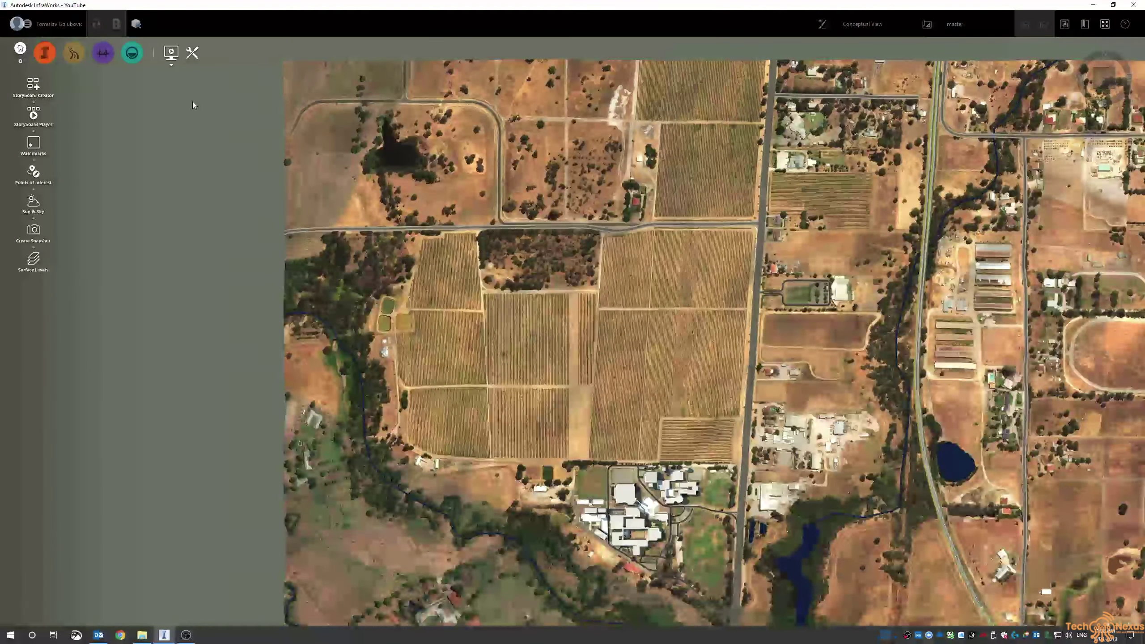
left_click(192, 52)
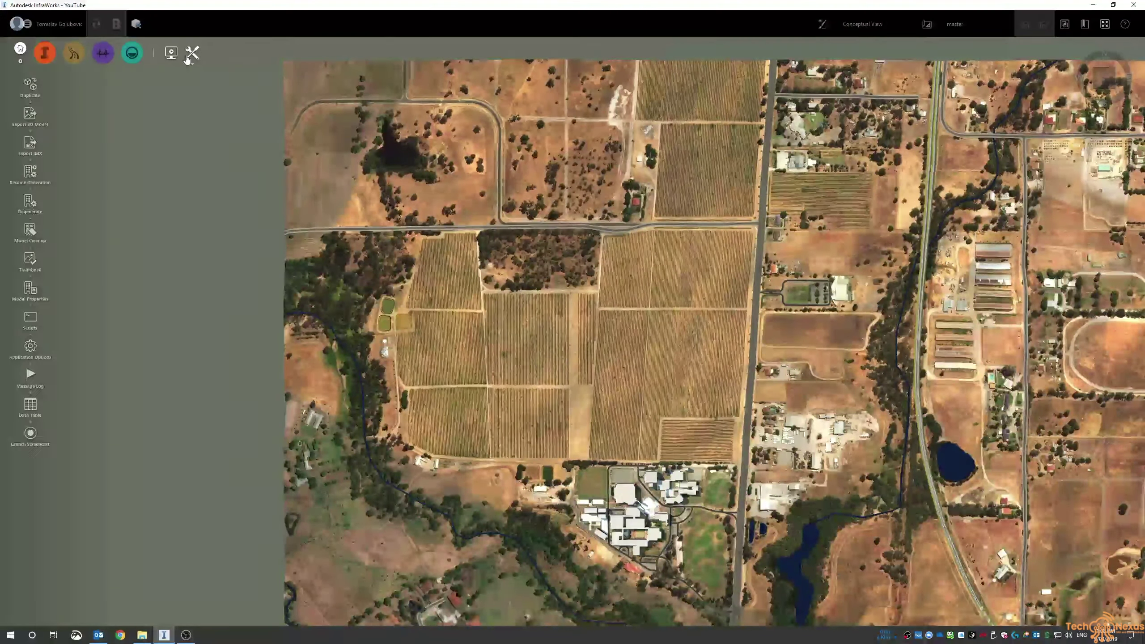
left_click(45, 53)
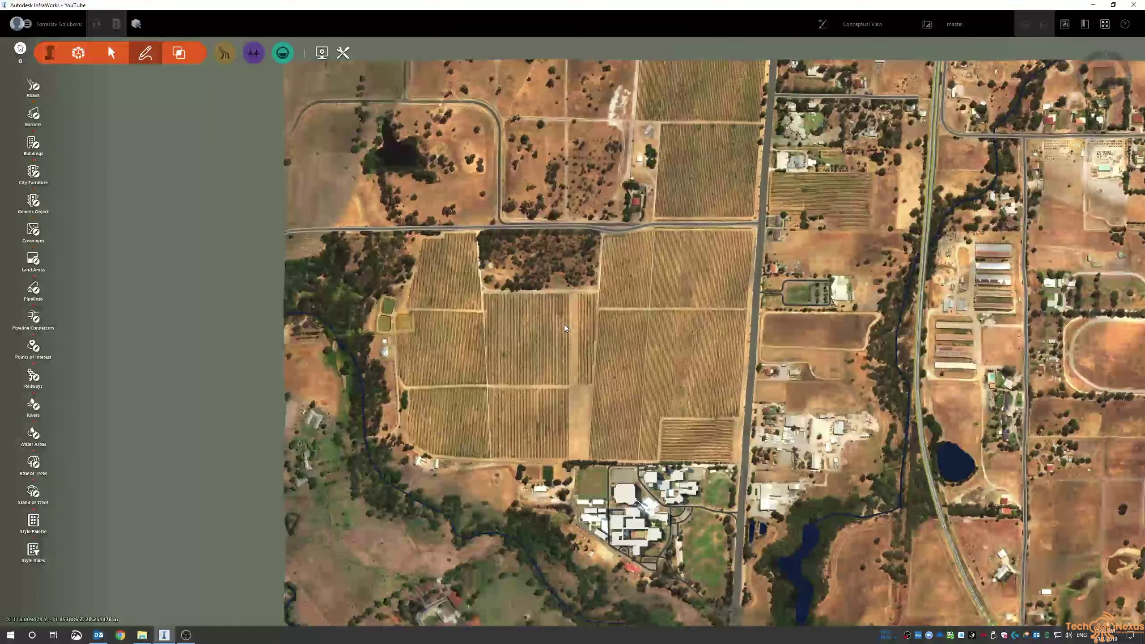
Step: Add Plant3D Greenfields.fbx from the Desktop to the model's data sources as a 3D Model
scroll(568, 312, "up", 3)
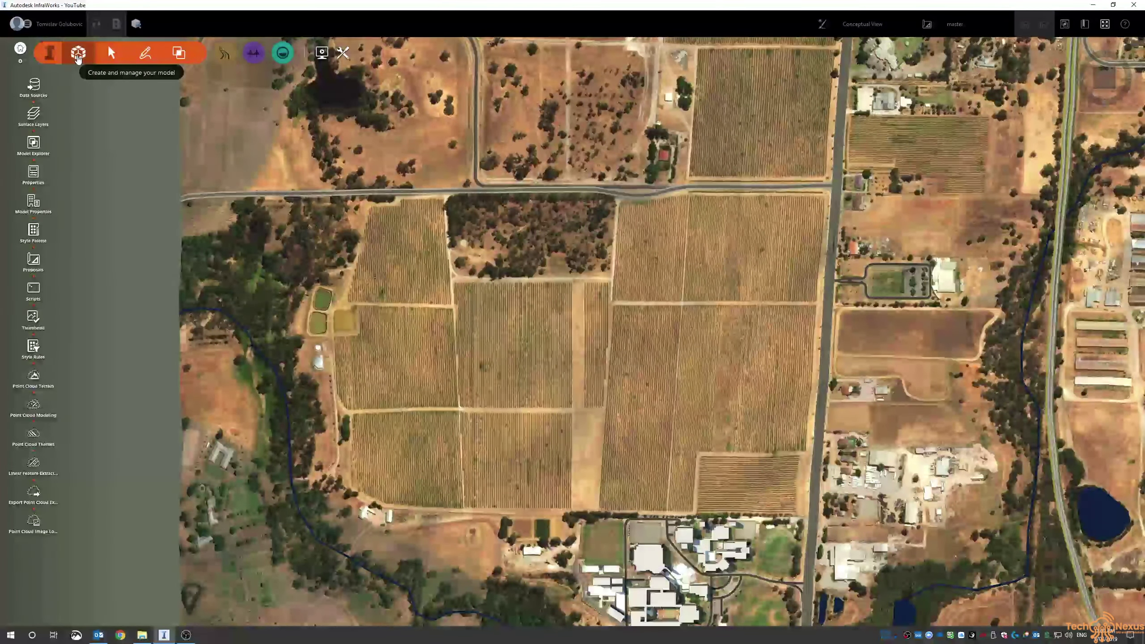
left_click(34, 87)
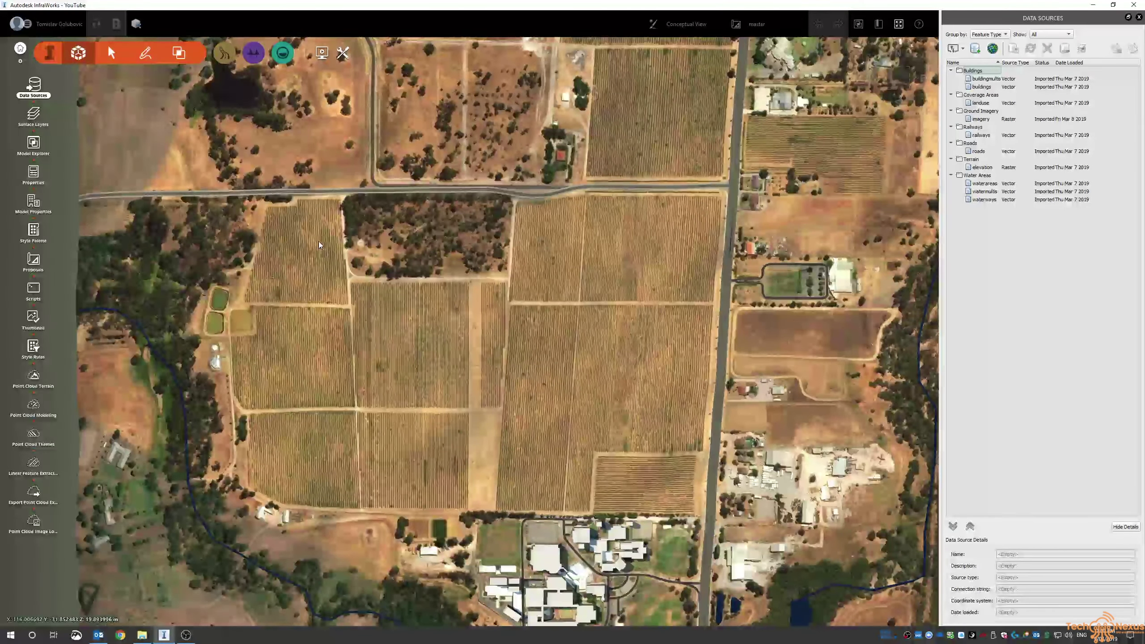
left_click(963, 50)
left_click(978, 59)
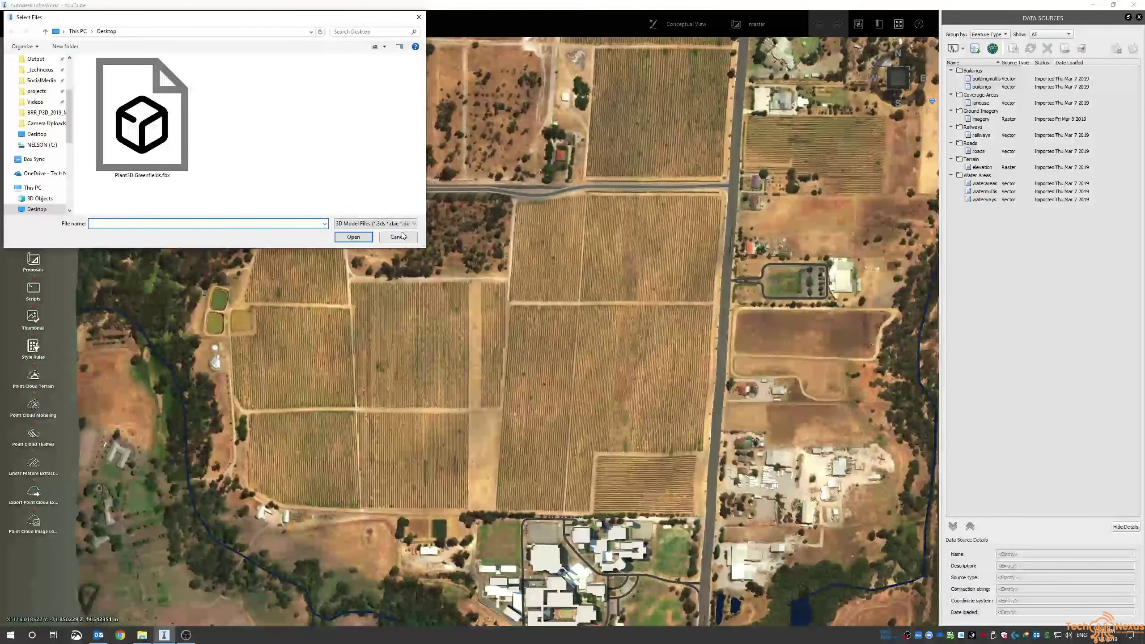
left_click(394, 224)
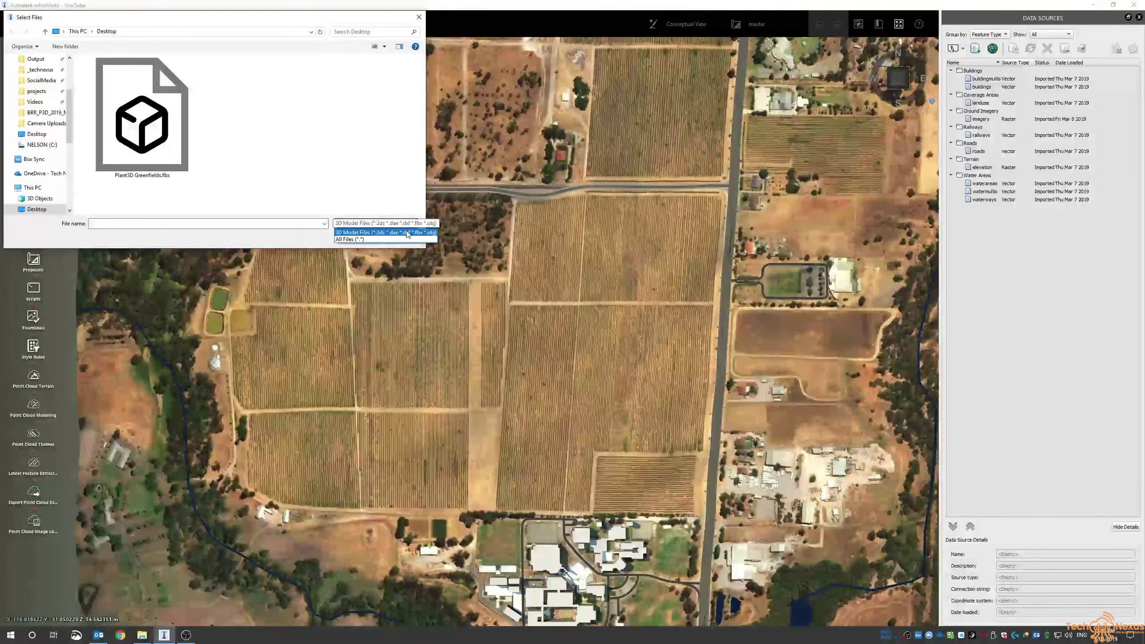
left_click(407, 232)
left_click(142, 121)
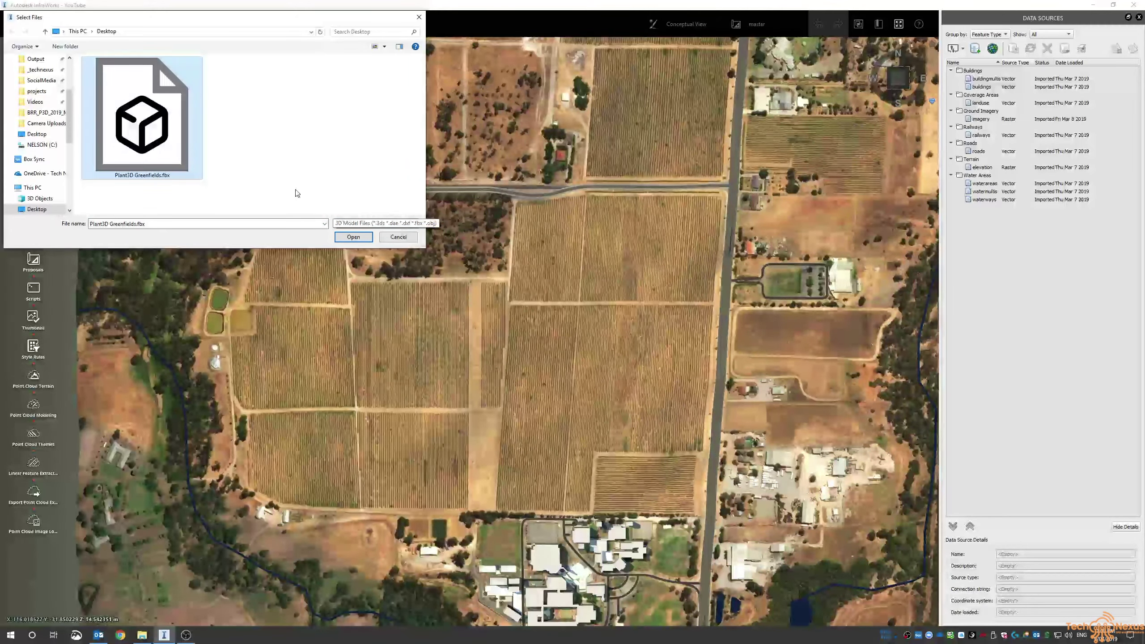
left_click(353, 237)
Step: Open the configuration of the Plant3D Greenfields data source and set its type to Buildings
left_click(989, 79)
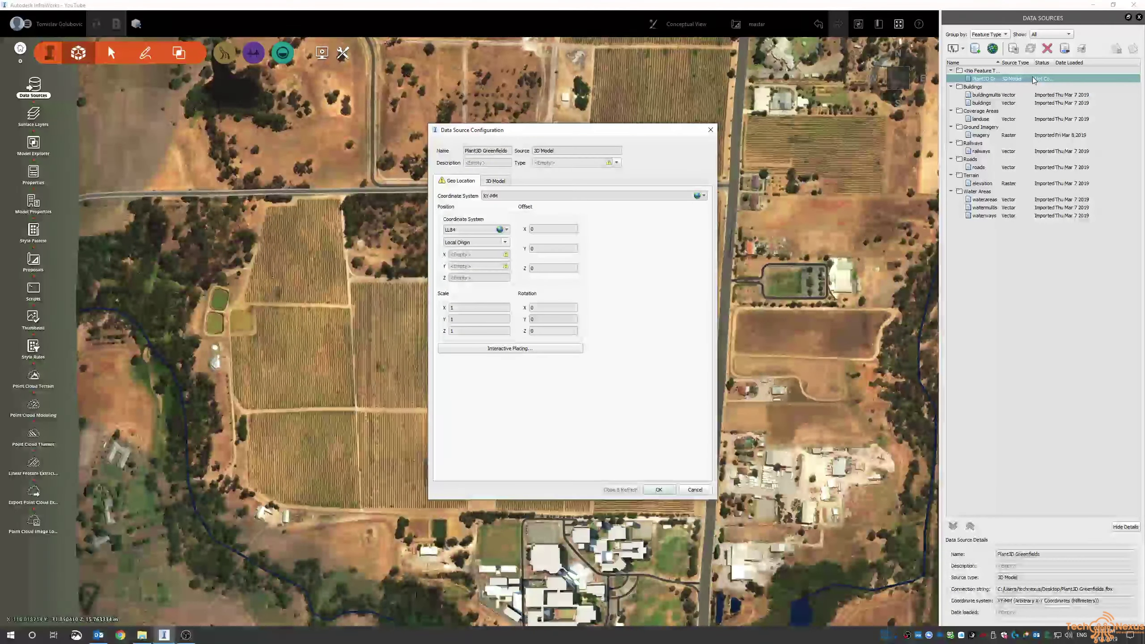
left_click_drag(519, 130, 464, 143)
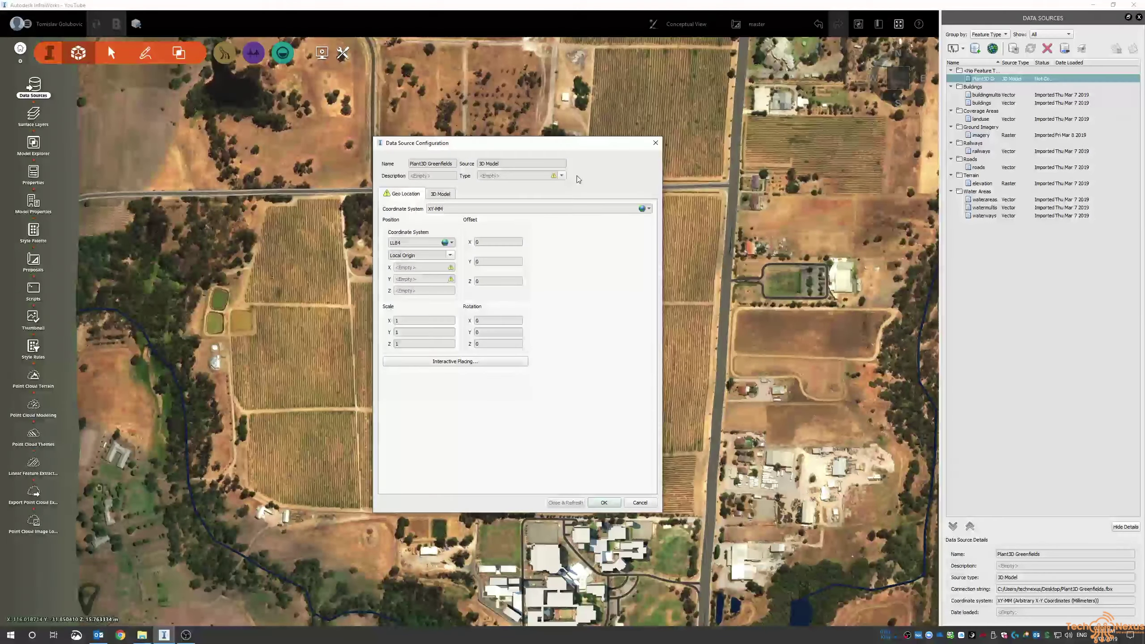
left_click(562, 176)
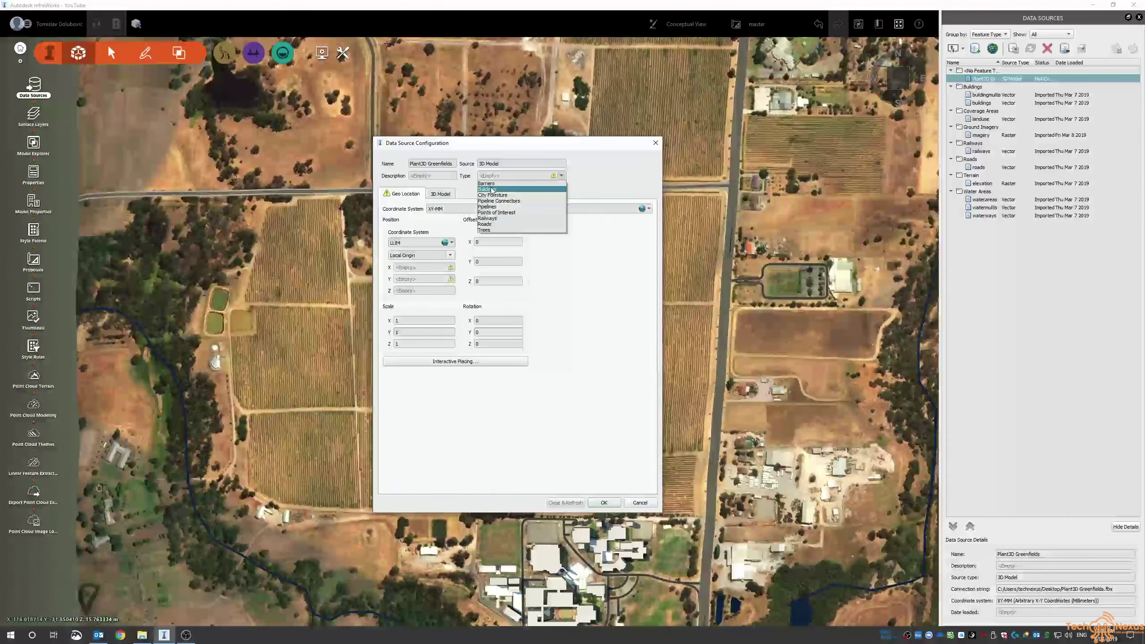
left_click(539, 191)
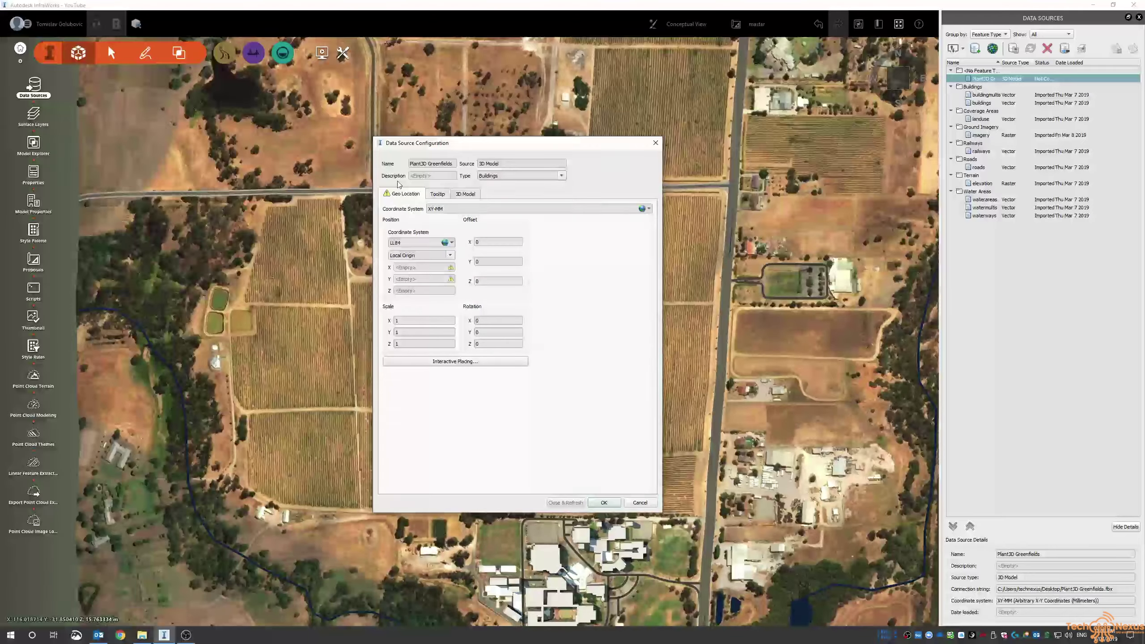
Step: Place the plant model interactively in the vineyard block just west of the bare dirt strip
left_click(468, 363)
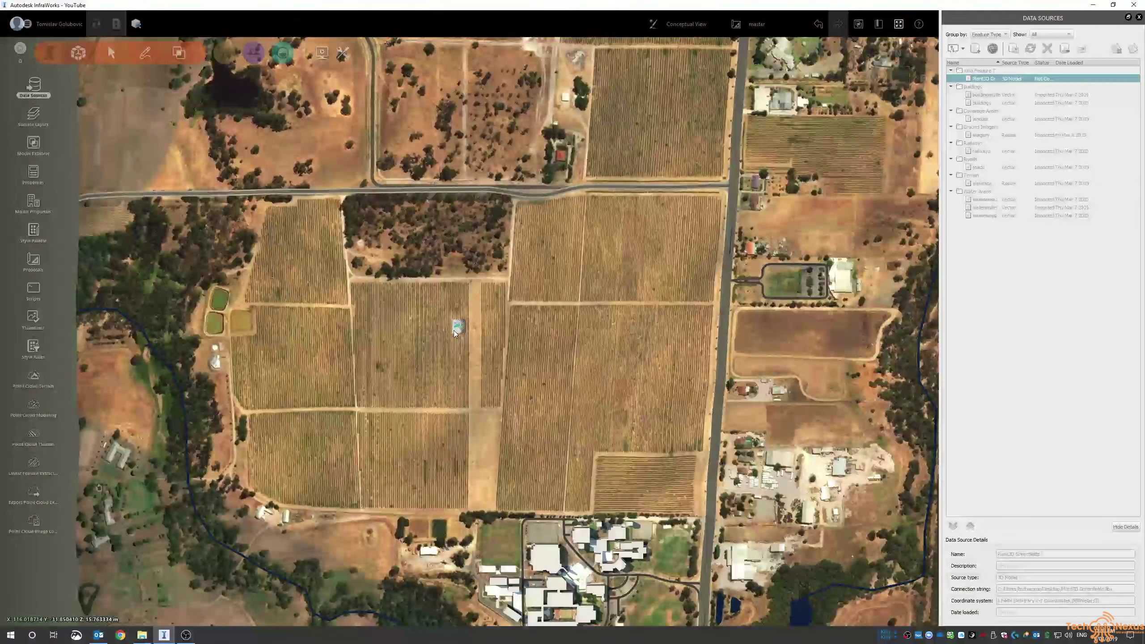
scroll(419, 349, "up", 6)
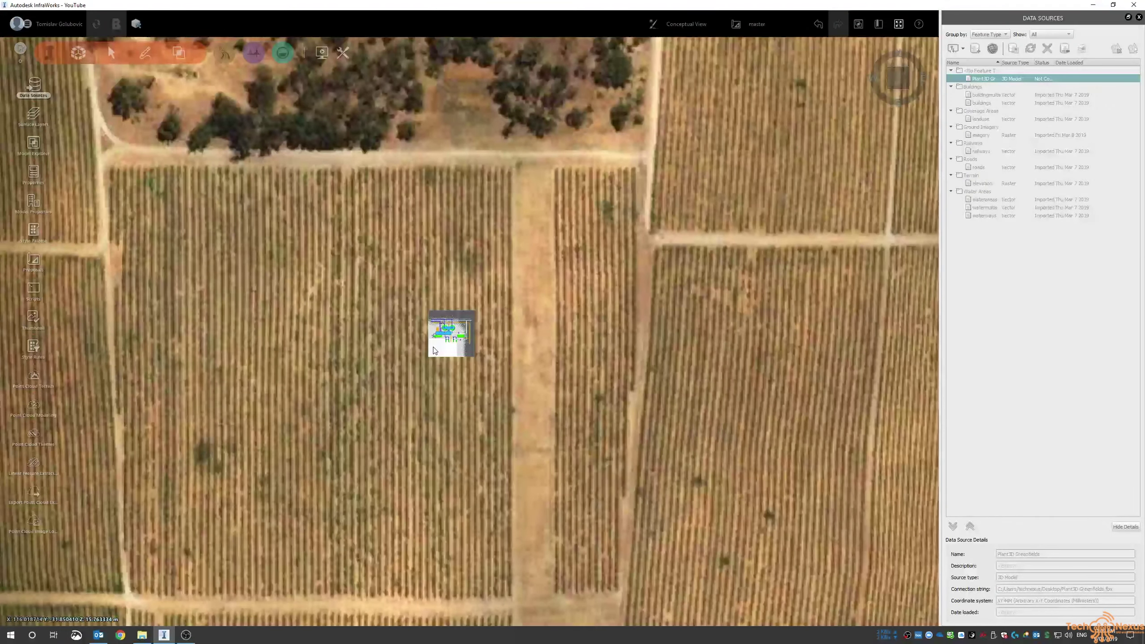
left_click(503, 363)
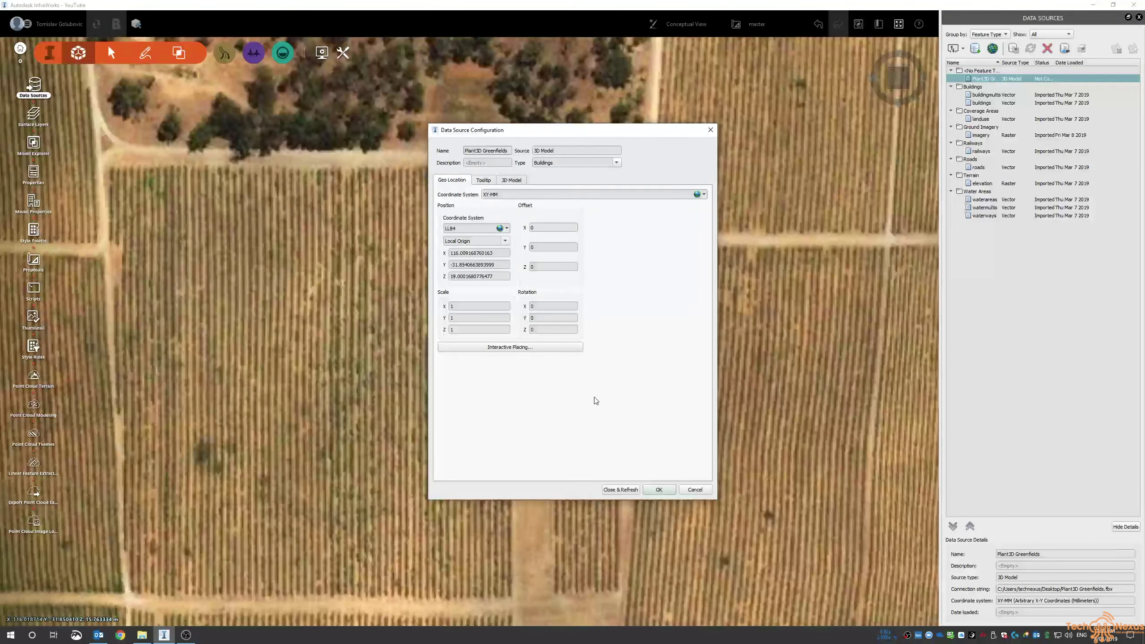
Step: Review the plant data source's 3D Model and Tooltip settings, then close the configuration and refresh the model
left_click(488, 184)
left_click(511, 182)
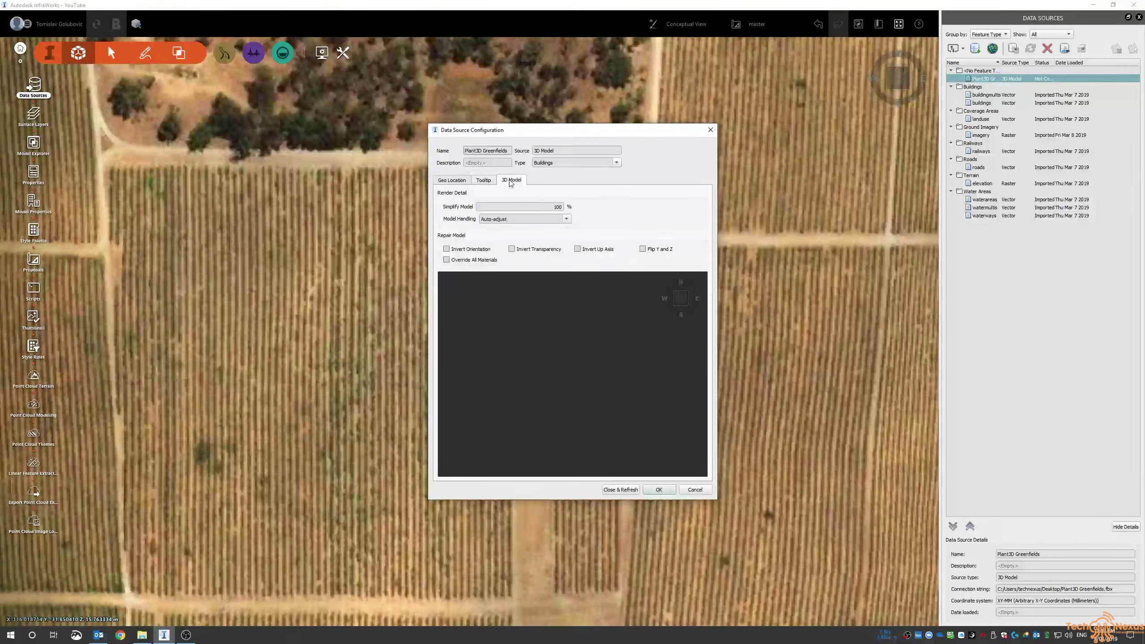
left_click(484, 181)
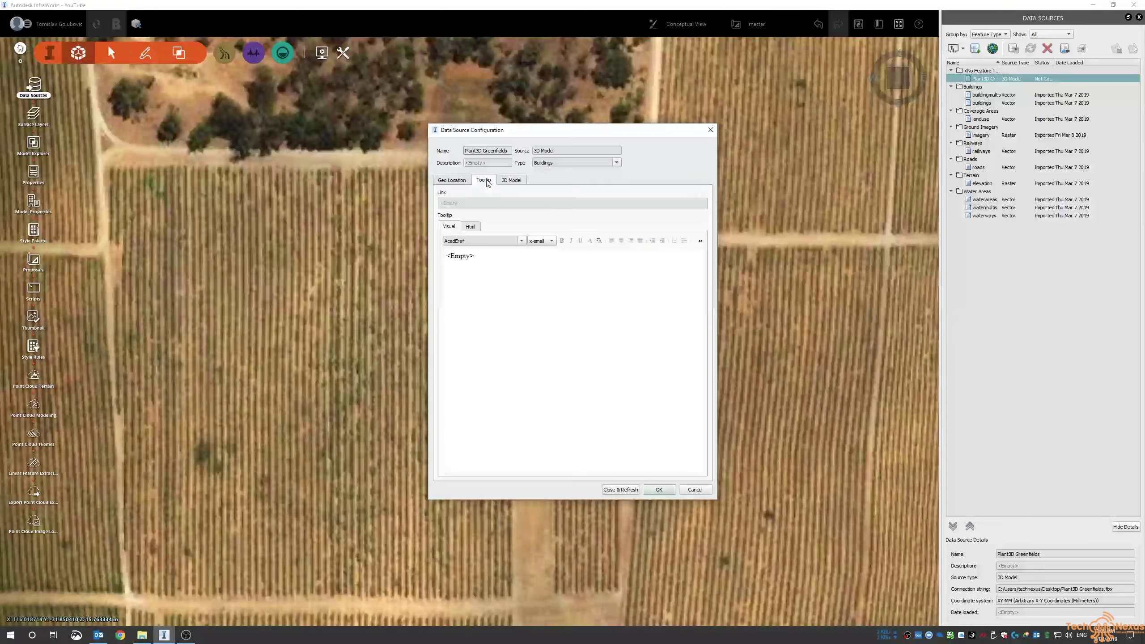
left_click(620, 489)
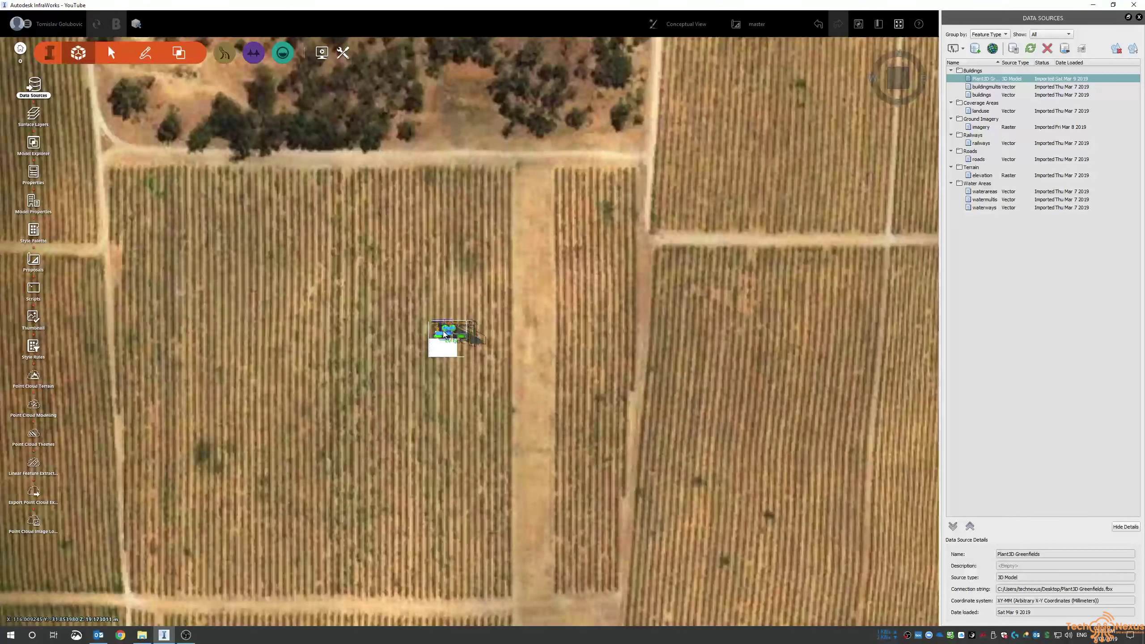
Step: Examine the imported plant up close in 3D and inspect its building properties
scroll(499, 343, "up", 5)
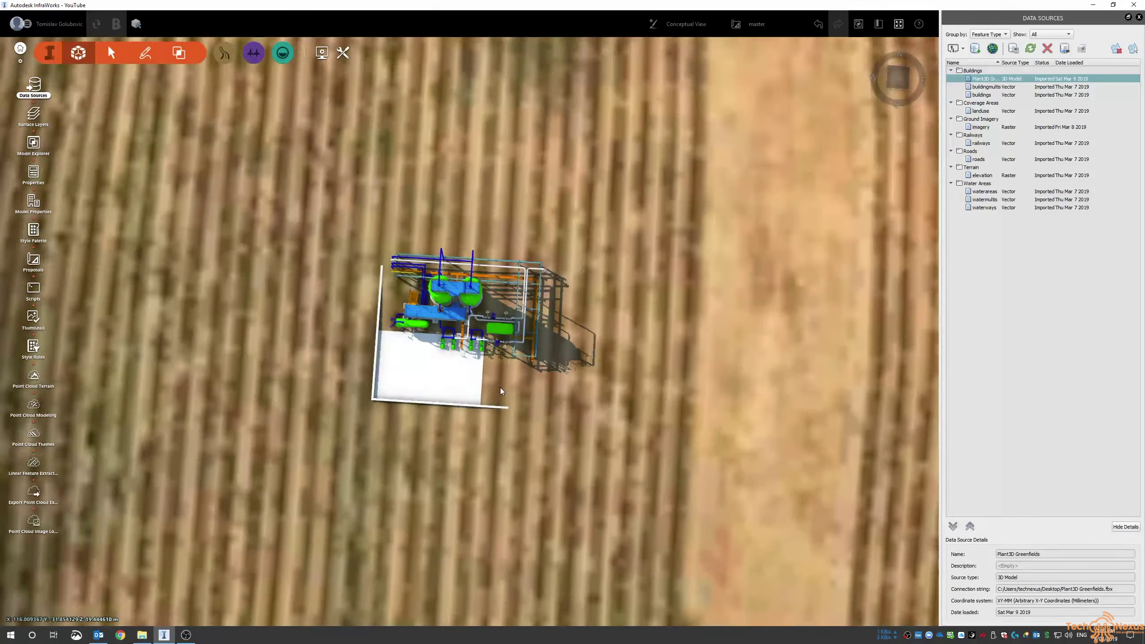
left_click_drag(500, 391, 473, 334)
scroll(466, 332, "up", 4)
scroll(473, 334, "down", 1)
middle_click_drag(671, 372, 596, 391)
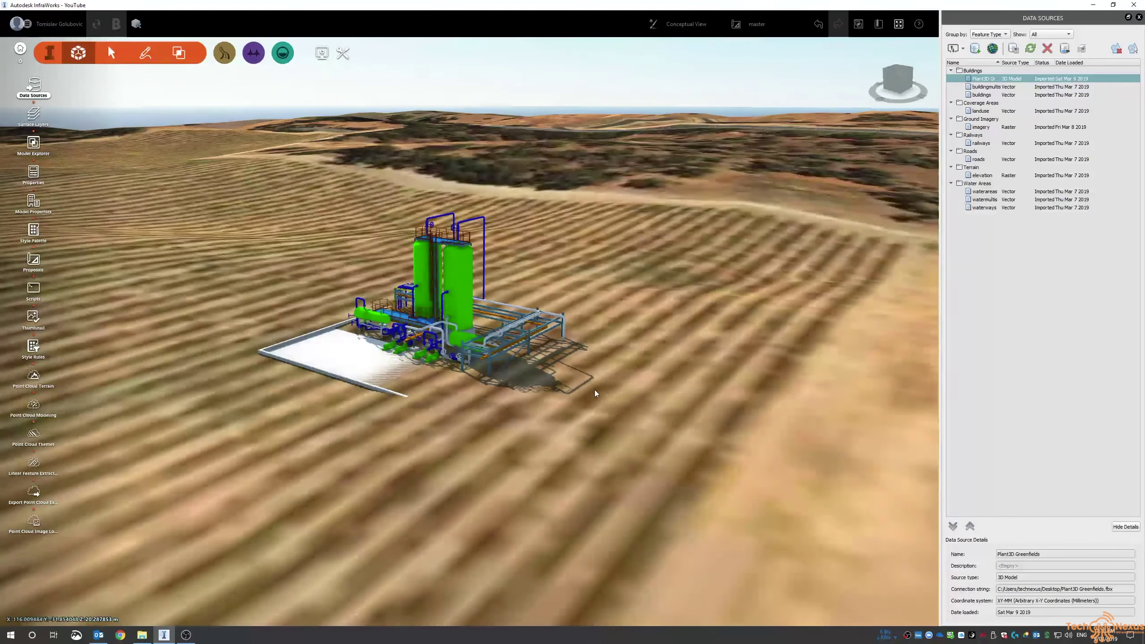
left_click(360, 363)
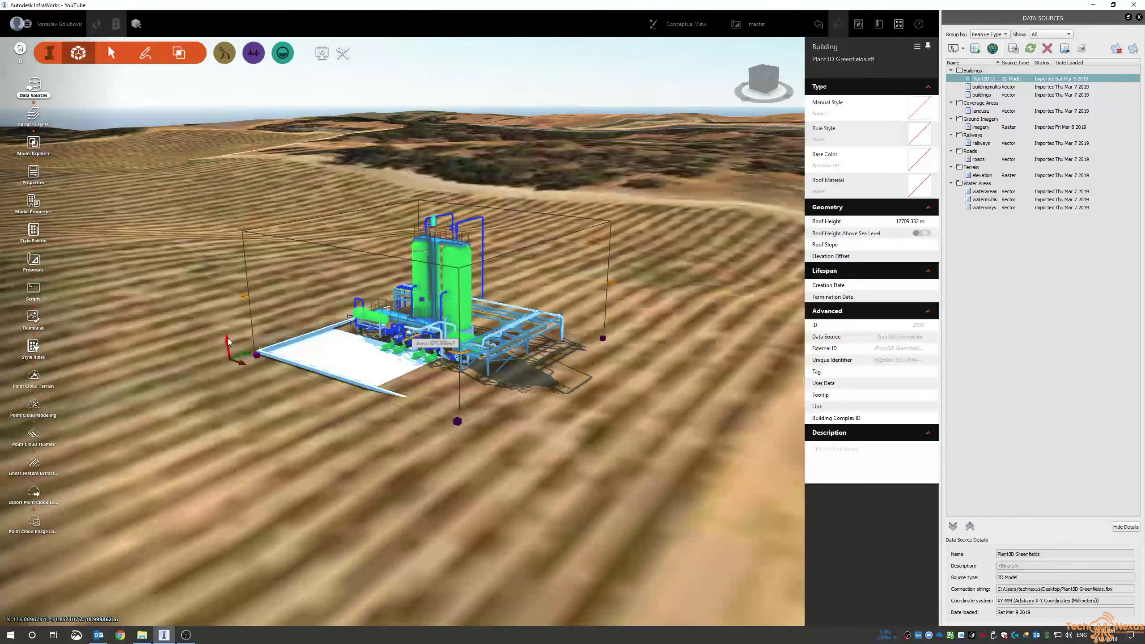
left_click(280, 397)
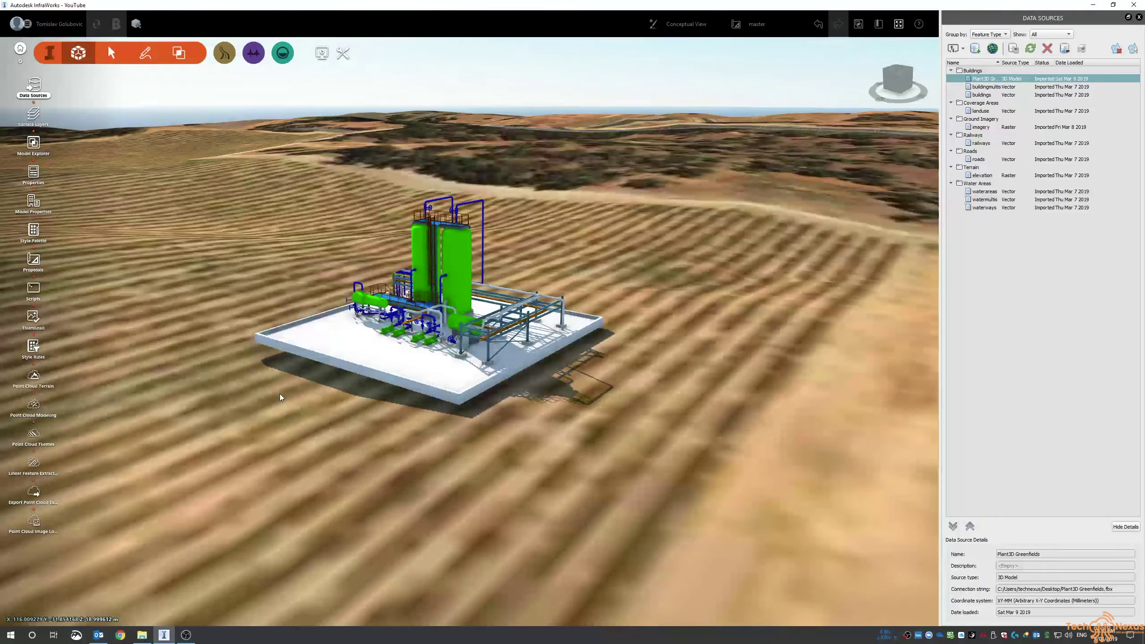
Step: Import LandArea.dwg from the Desktop as an AutoCAD DWG 2D Overlay data source, agreeing to send it to the cloud service
left_click_drag(280, 398, 464, 406)
scroll(360, 326, "down", 5)
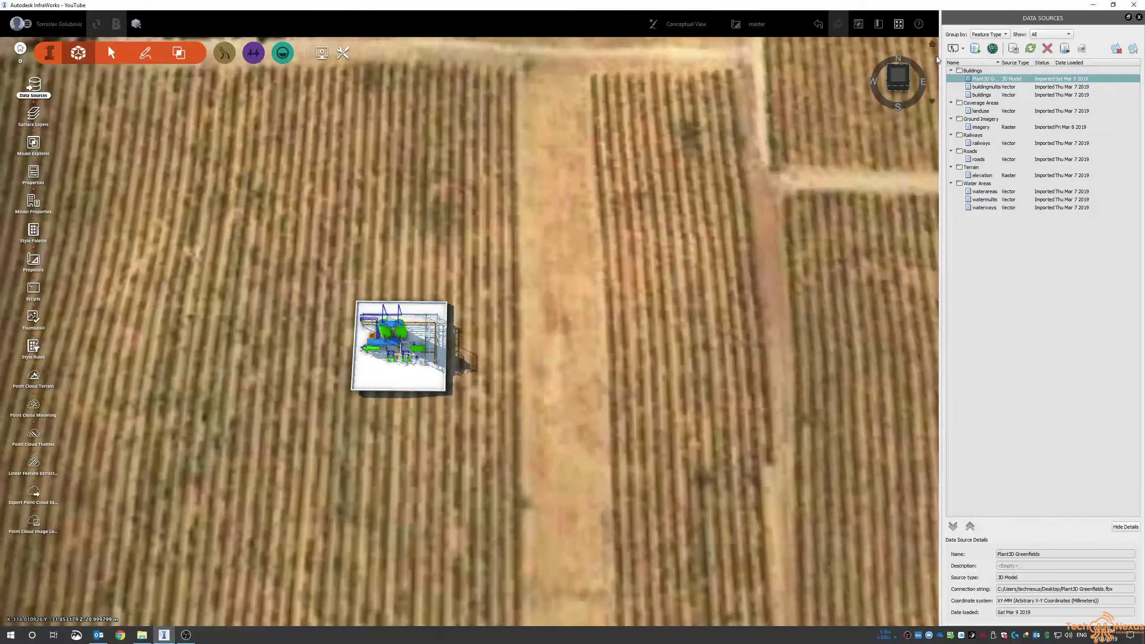
left_click(963, 48)
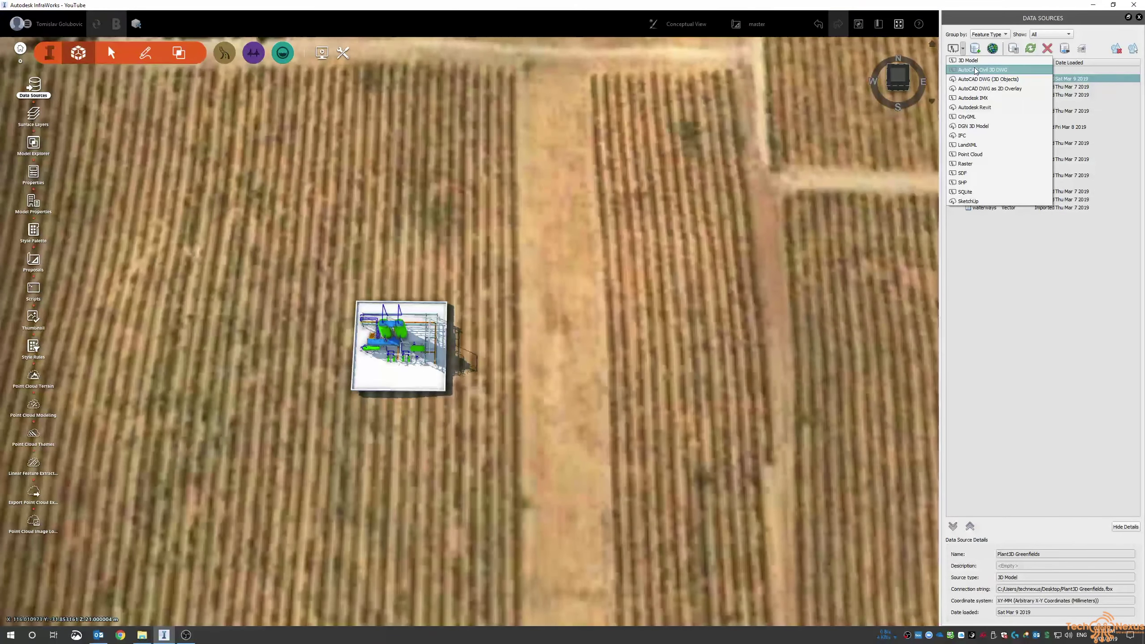
left_click(1011, 80)
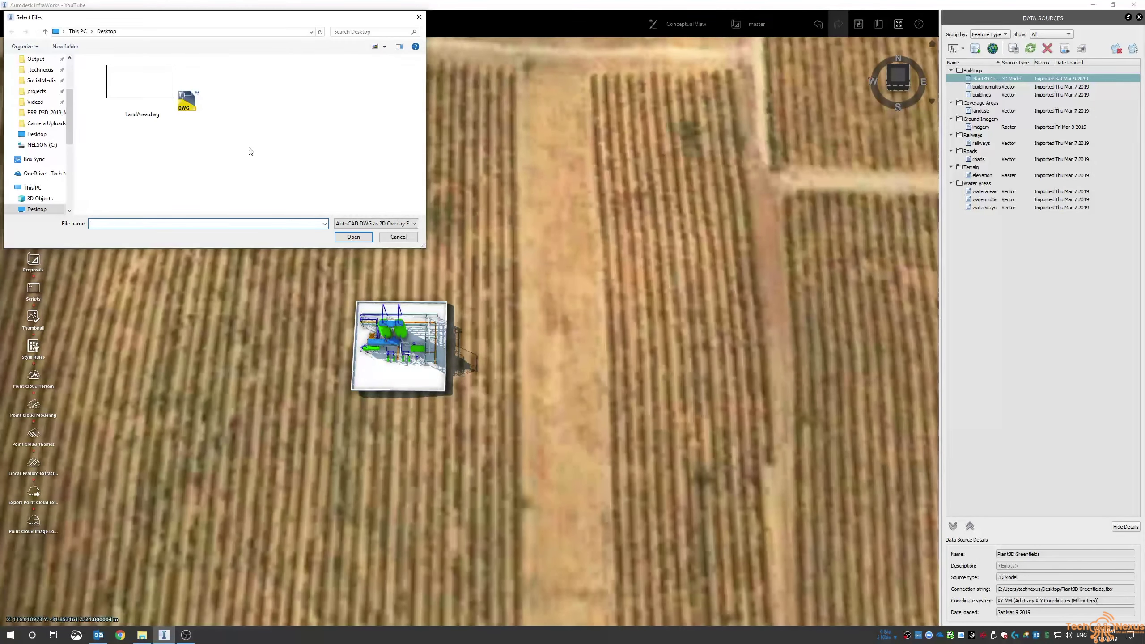
double_click(169, 101)
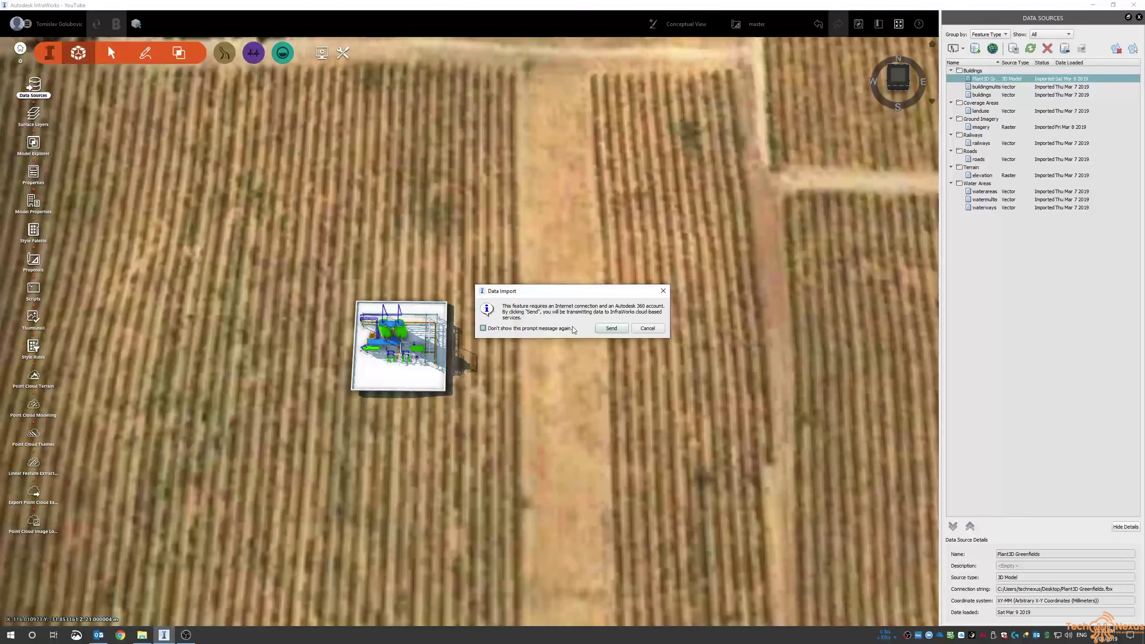
left_click(610, 328)
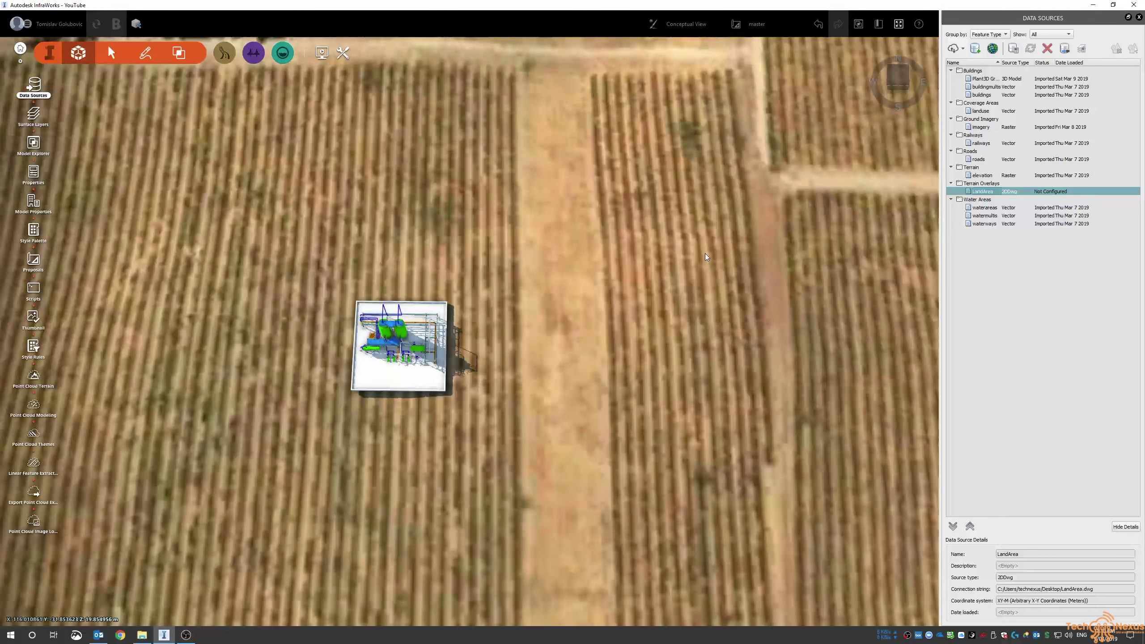
Step: Place the LandArea overlay interactively over the vineyard blocks east of the bare dirt strip, then close its configuration and refresh the model
double_click(985, 192)
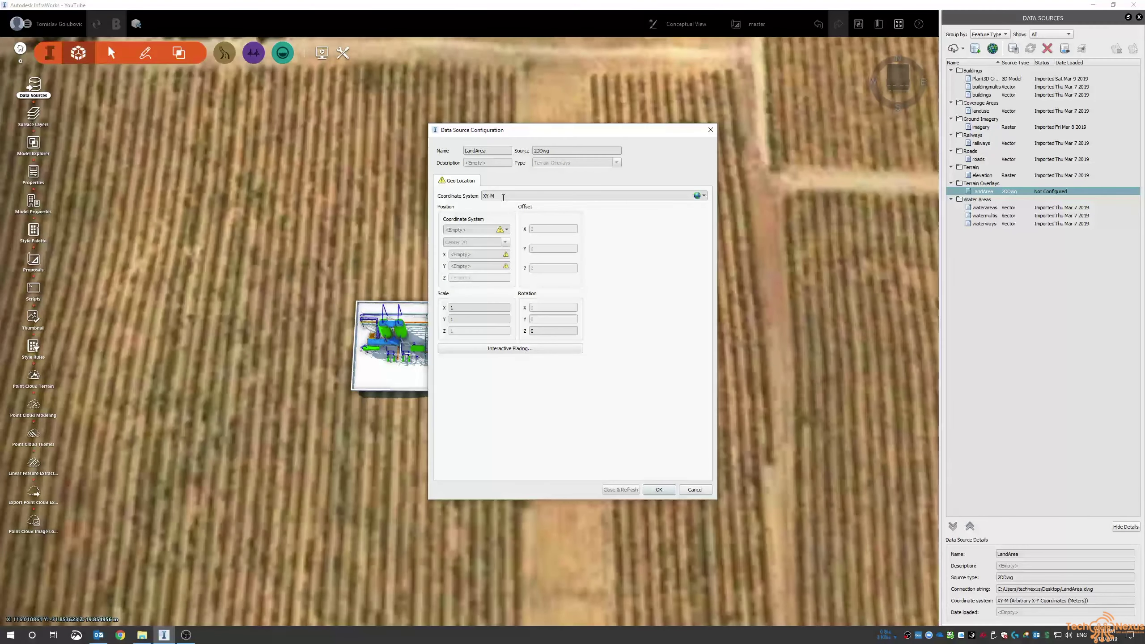
left_click(510, 348)
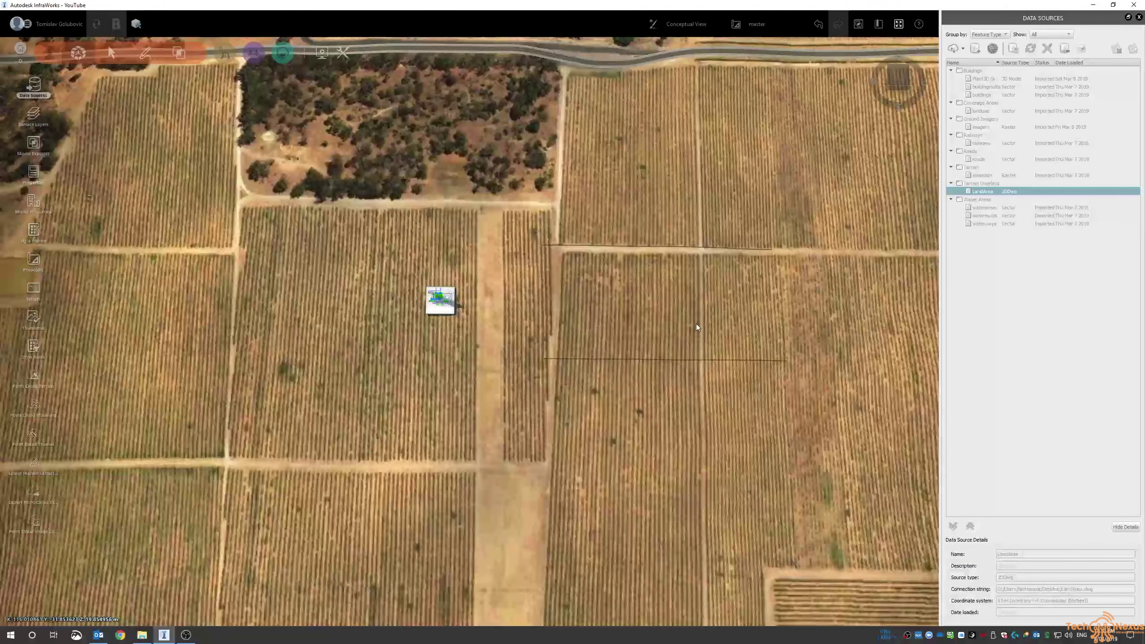
left_click(677, 265)
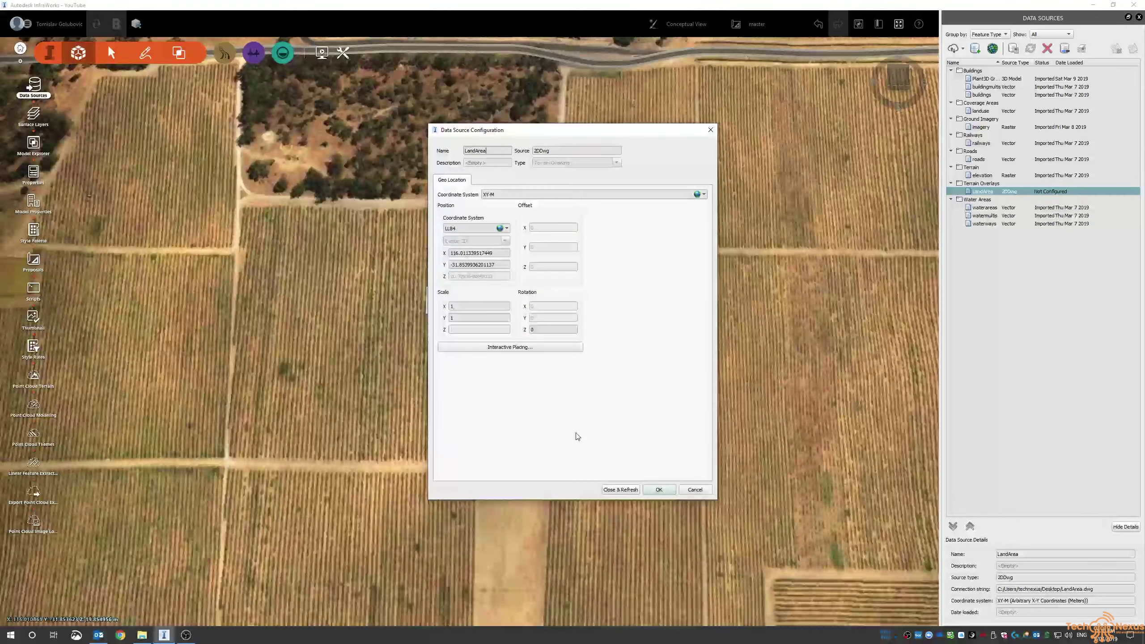
left_click(619, 485)
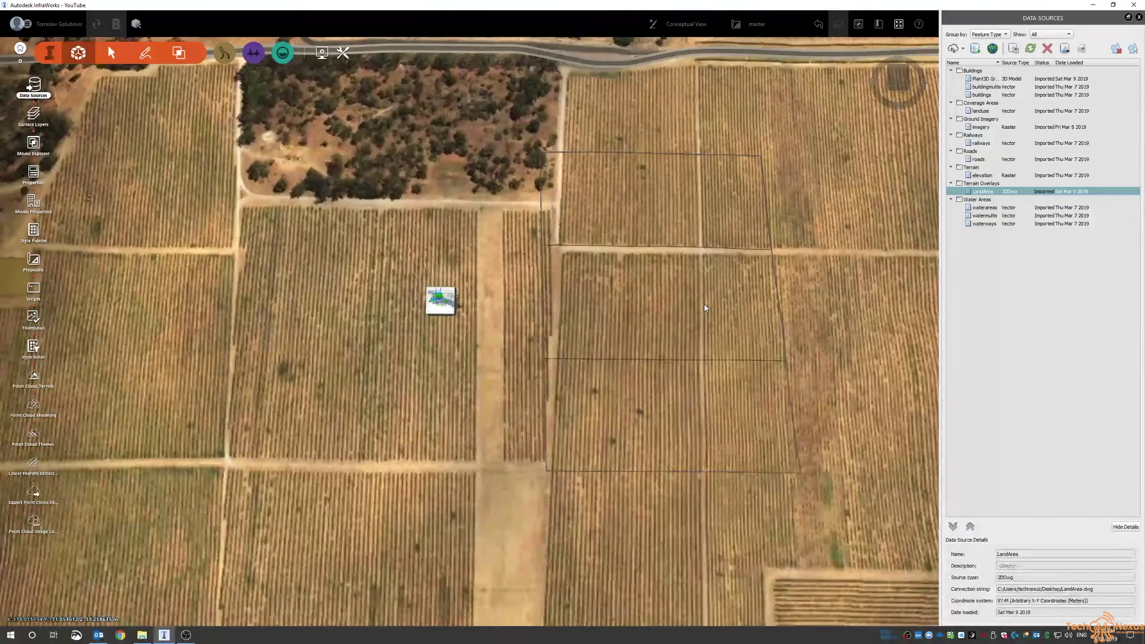
Step: Inspect the LandArea terrain overlay's properties and how its outline lies on the terrain, from above and at a low angle
scroll(703, 305, "up", 2)
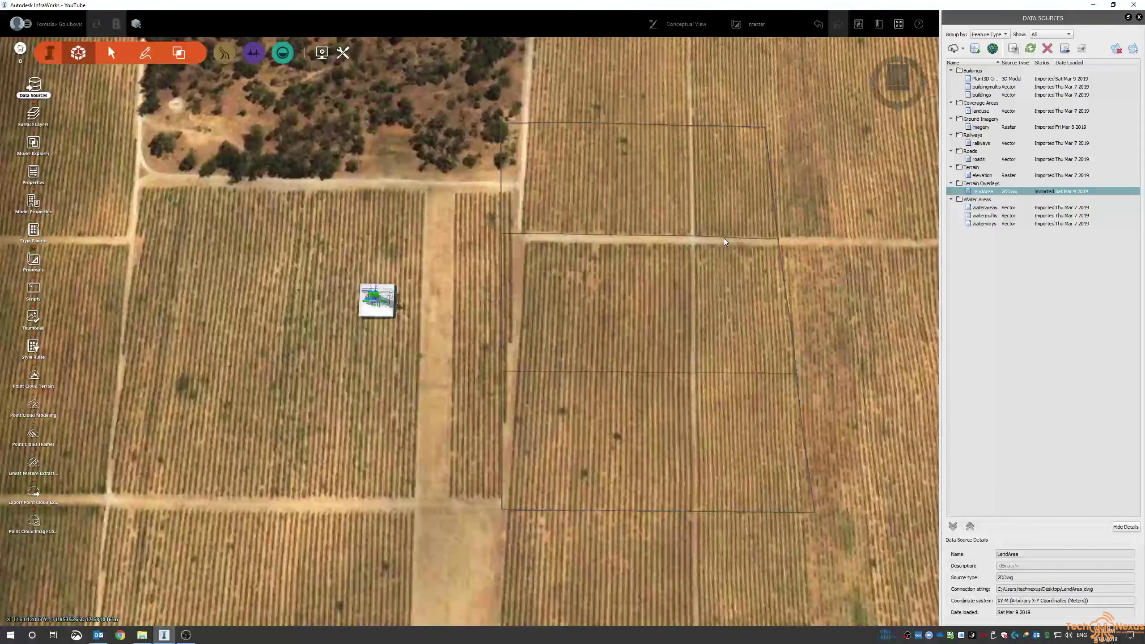
left_click(724, 238)
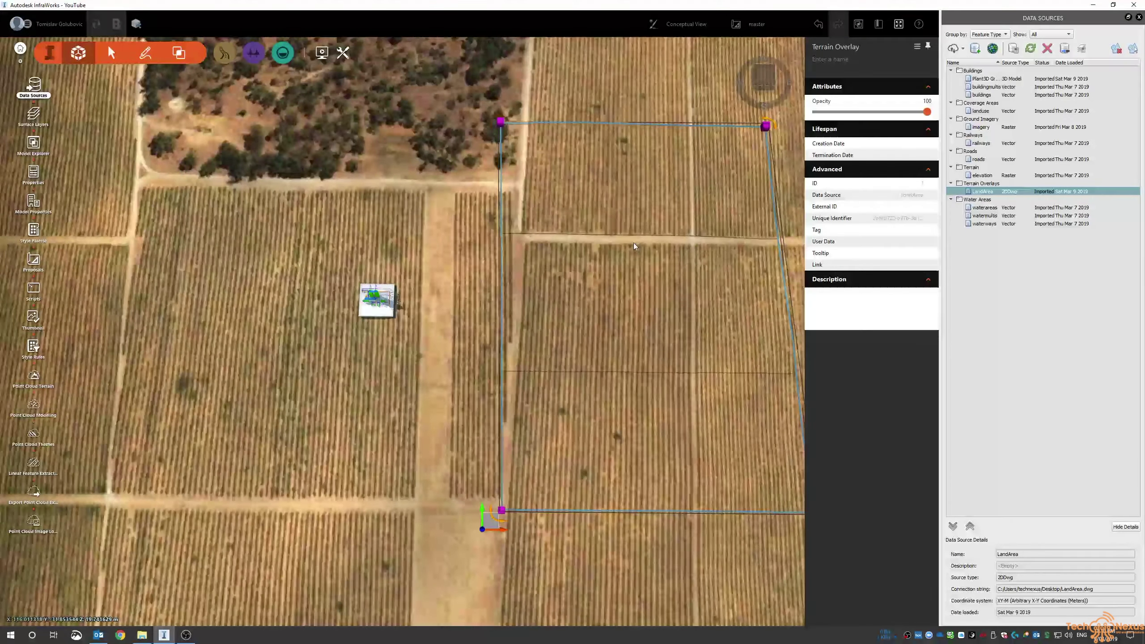
scroll(616, 261, "down", 1)
left_click_drag(615, 261, 509, 263)
middle_click_drag(581, 280, 352, 134)
scroll(528, 365, "up", 5)
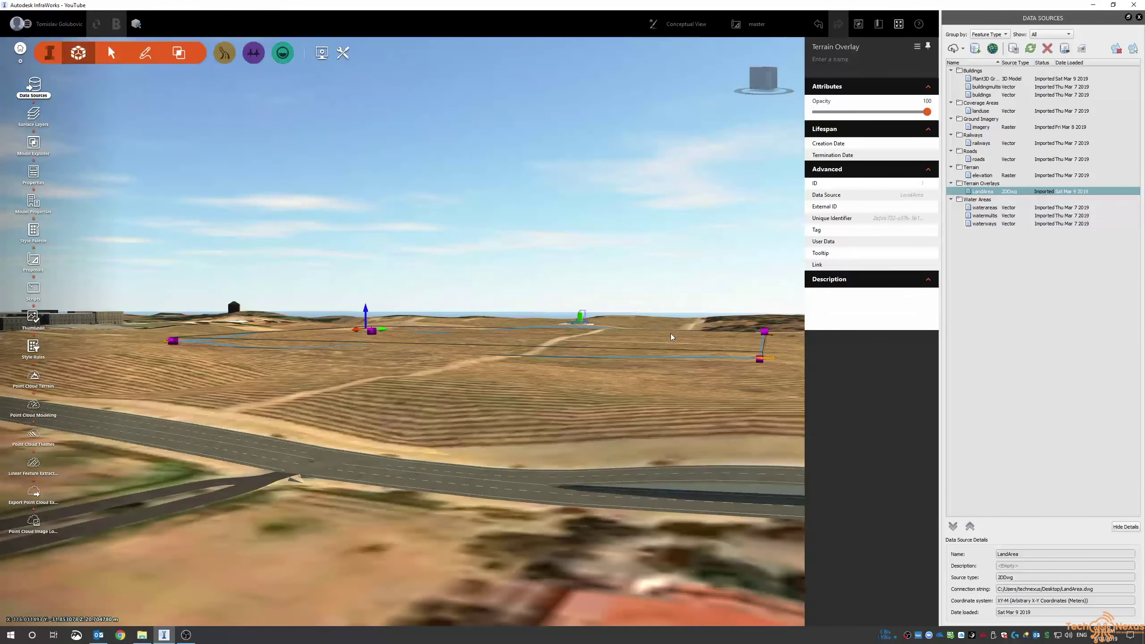
left_click_drag(671, 333, 652, 452)
left_click_drag(515, 362, 639, 305)
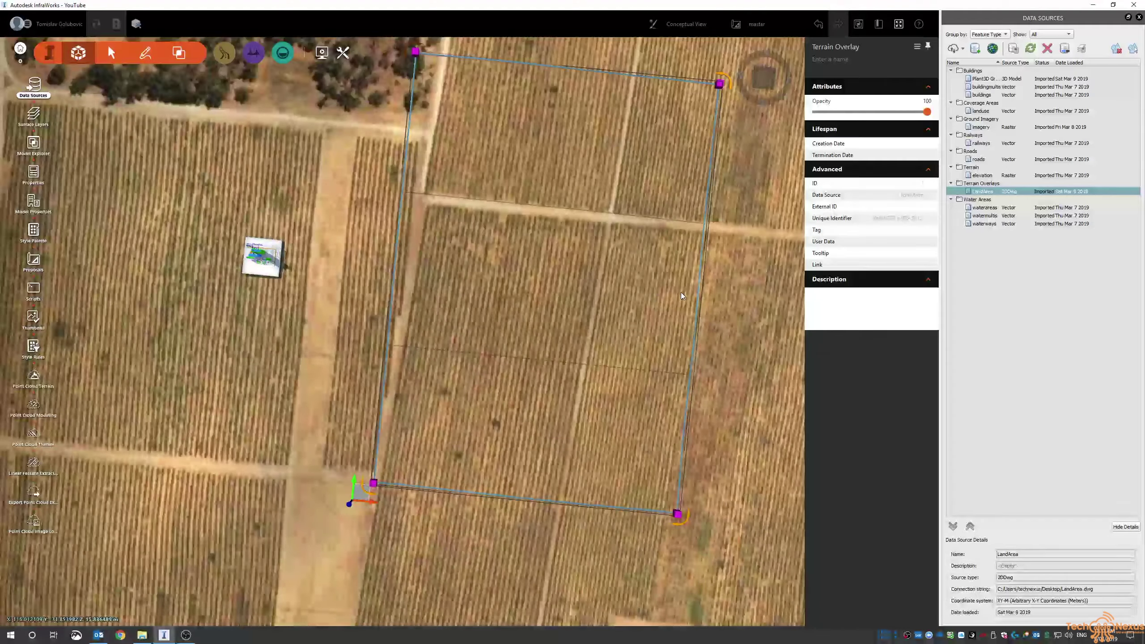
Step: Import rst_advanced_sample_project.rvt from the Desktop as an Autodesk Revit data source, agreeing to the cloud upload and accepting the linked-files notice
left_click(962, 48)
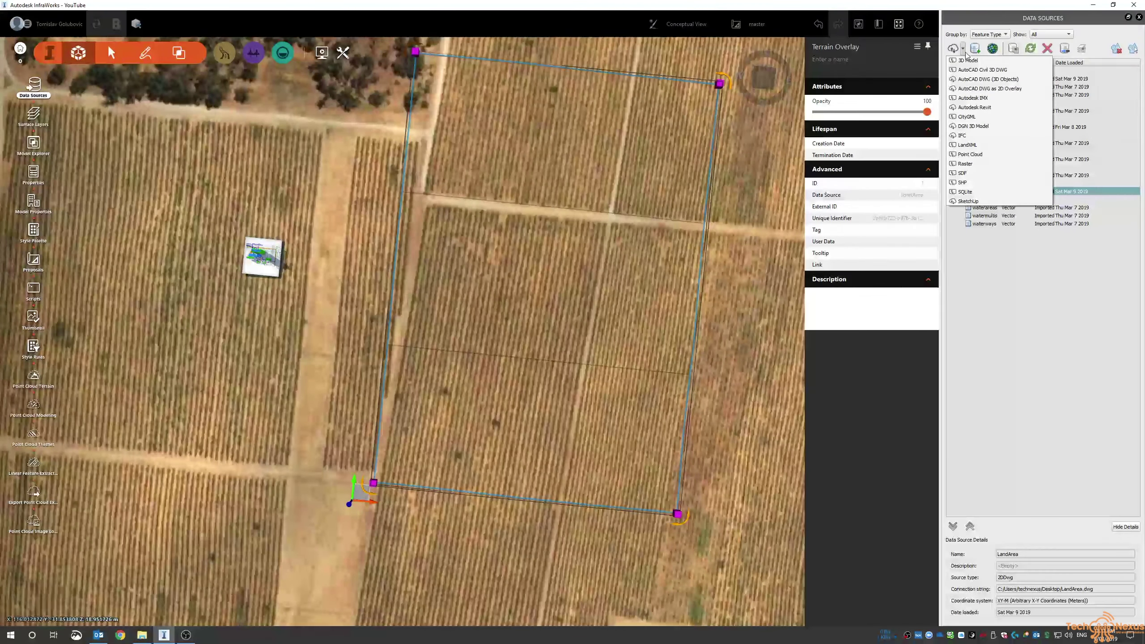
left_click(1006, 108)
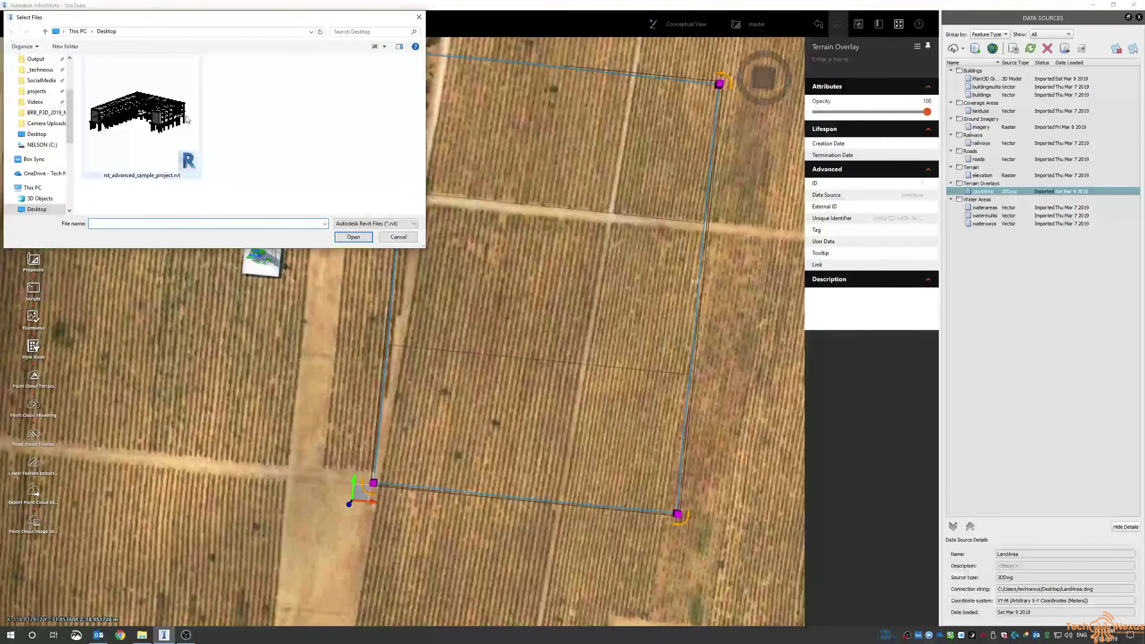
double_click(187, 120)
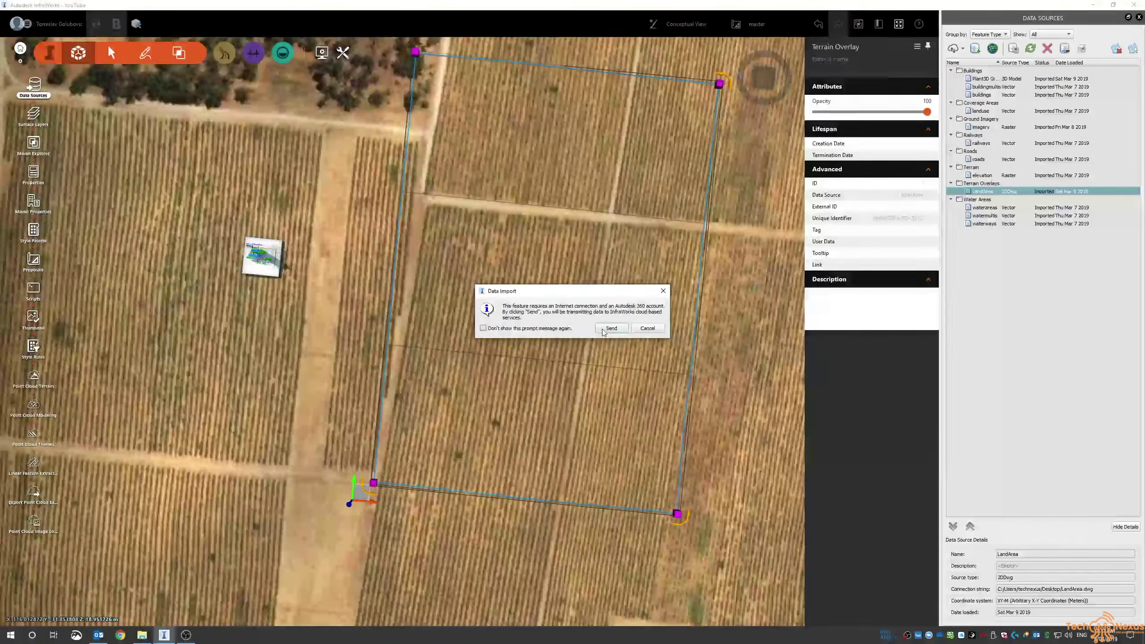
left_click(604, 329)
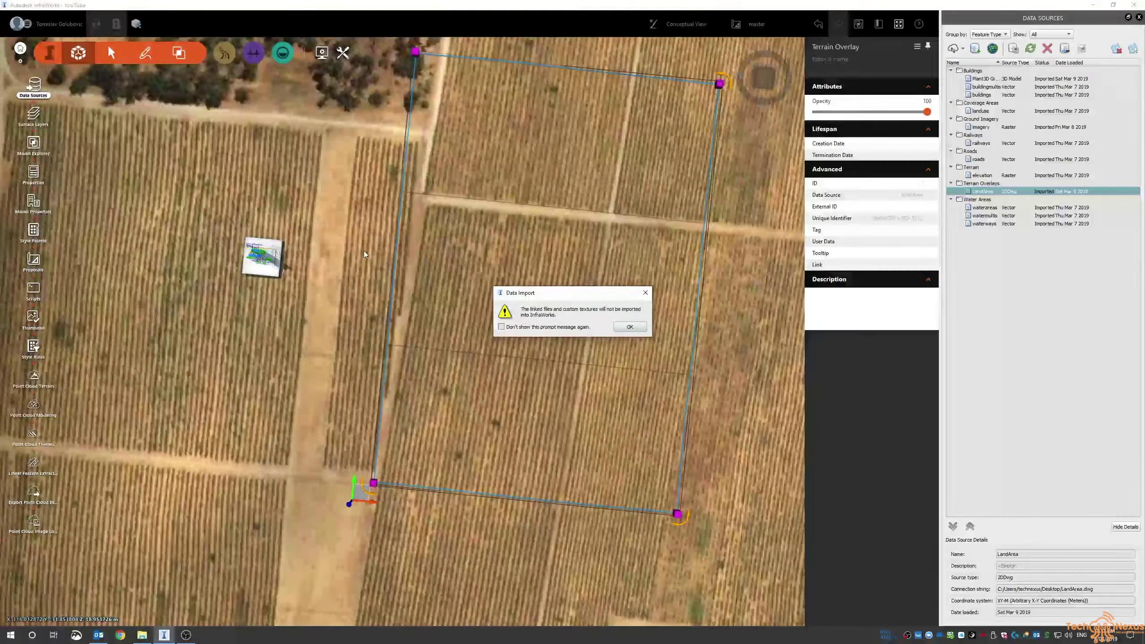
left_click(627, 329)
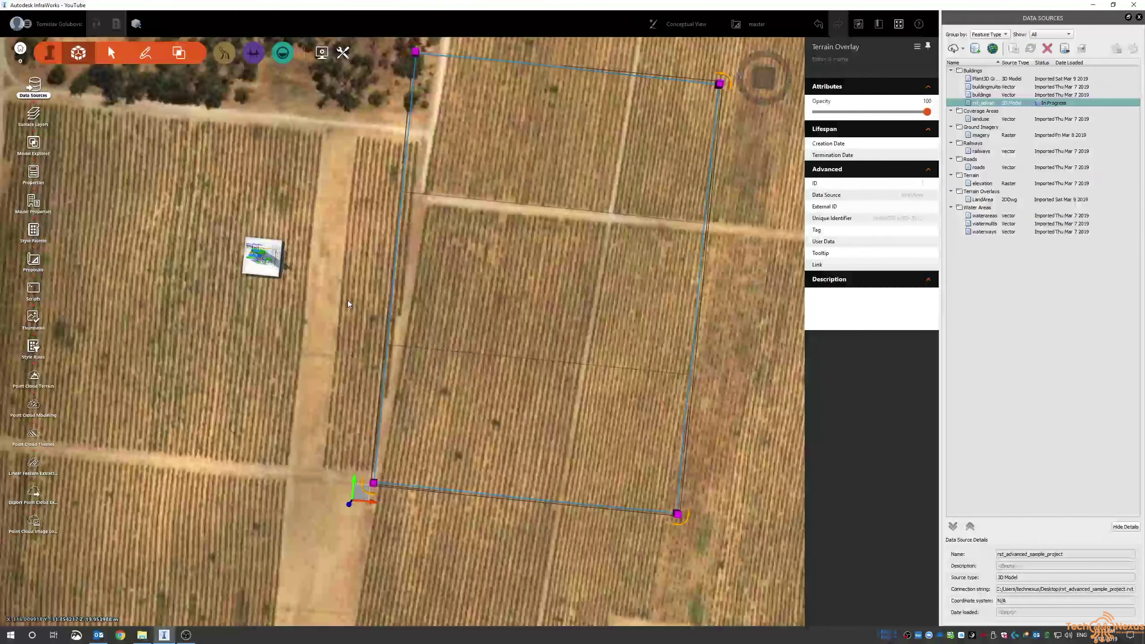
Step: Examine the whole site with the plant and the land area overlay, from above and in perspective
scroll(303, 285, "down", 5)
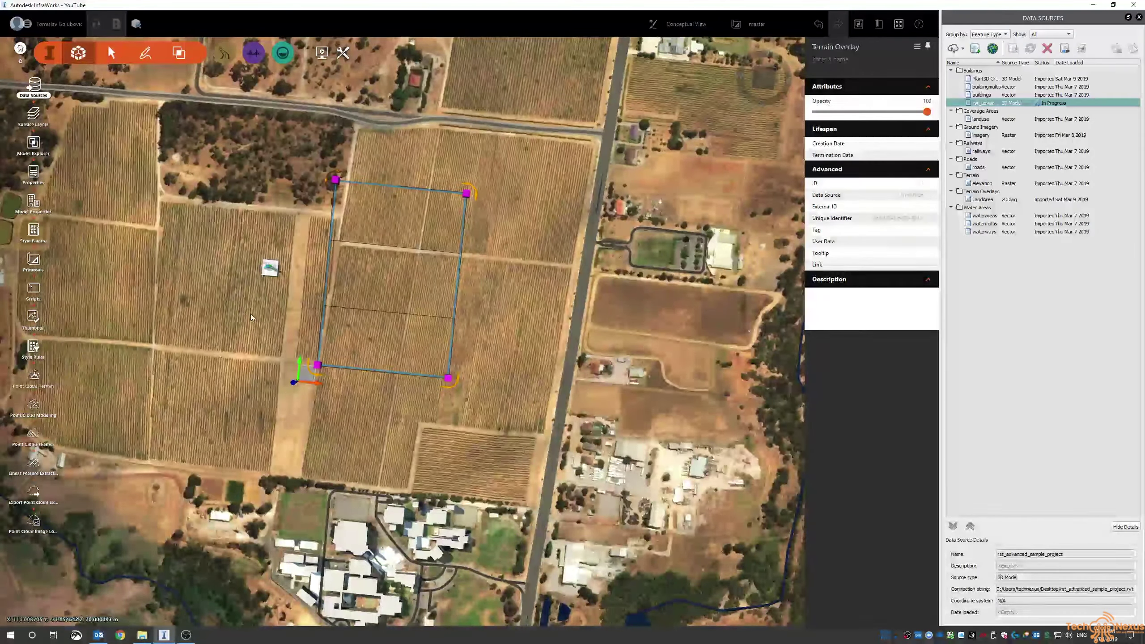
middle_click_drag(251, 314, 330, 364)
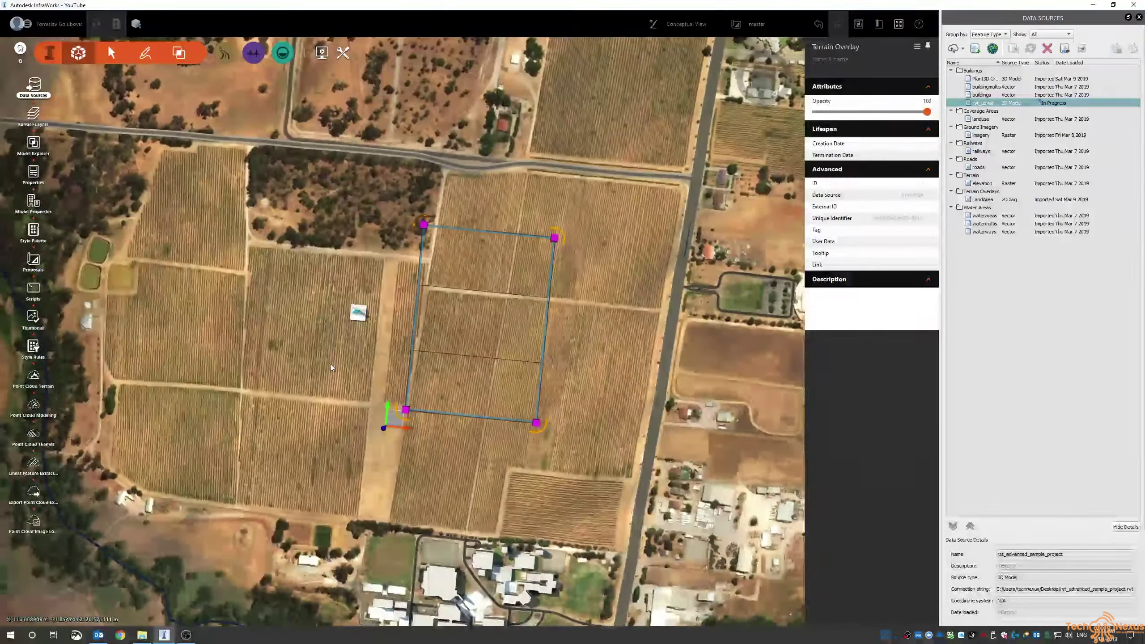
left_click(330, 364)
left_click_drag(325, 362, 338, 366)
left_click(432, 355)
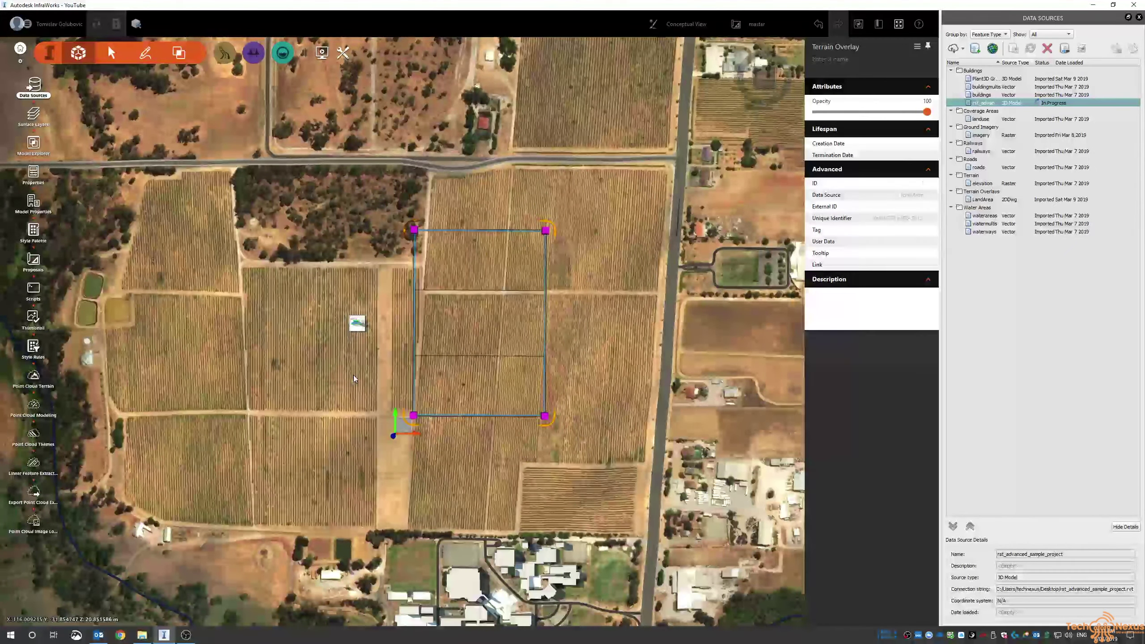
left_click_drag(340, 395, 266, 273)
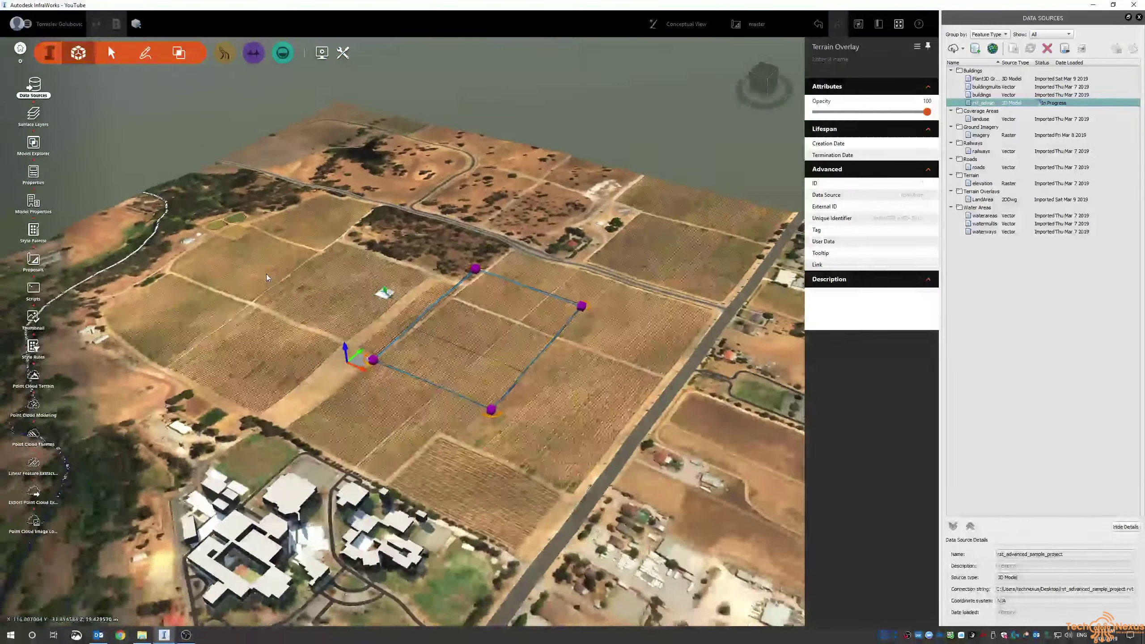
scroll(347, 282, "up", 2)
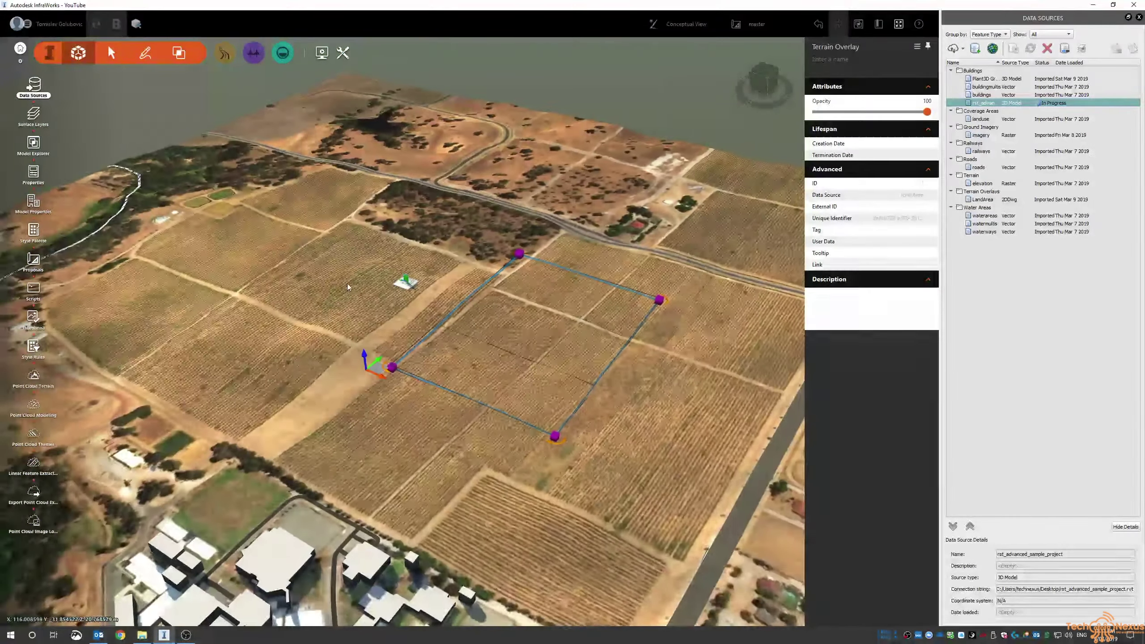
left_click_drag(379, 301, 314, 310)
left_click(317, 304)
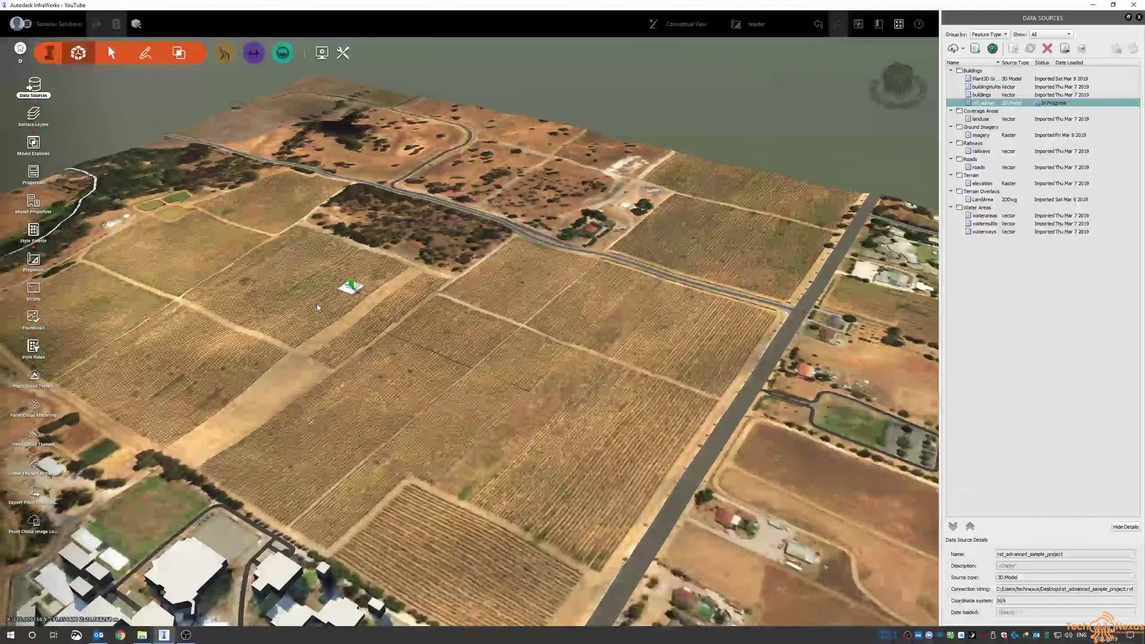
left_click(388, 333)
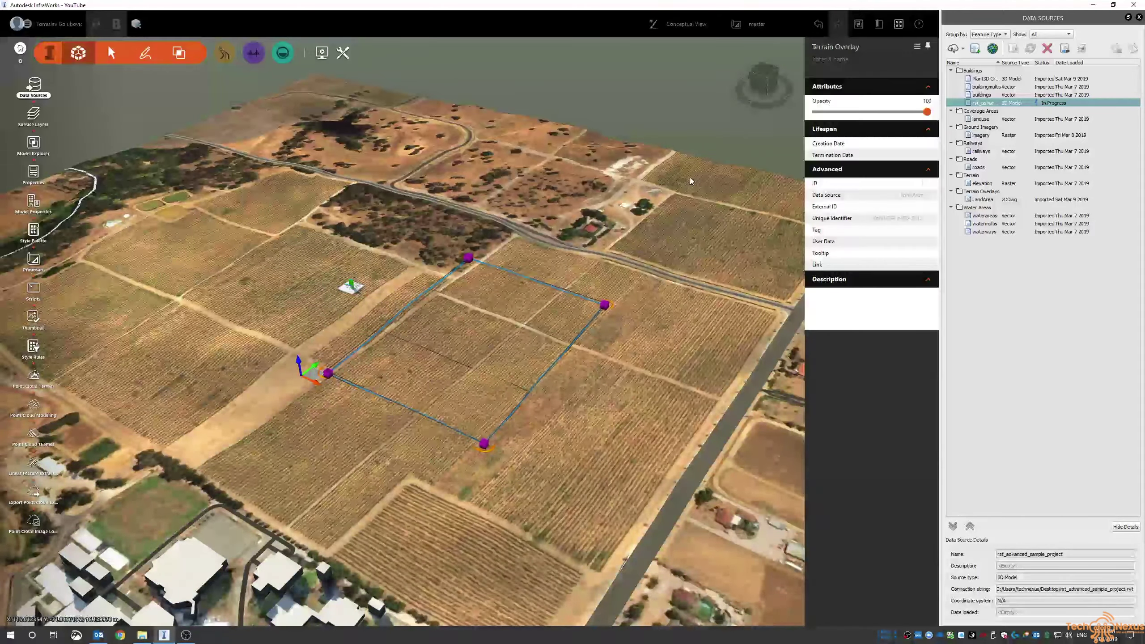
middle_click_drag(494, 335, 458, 328)
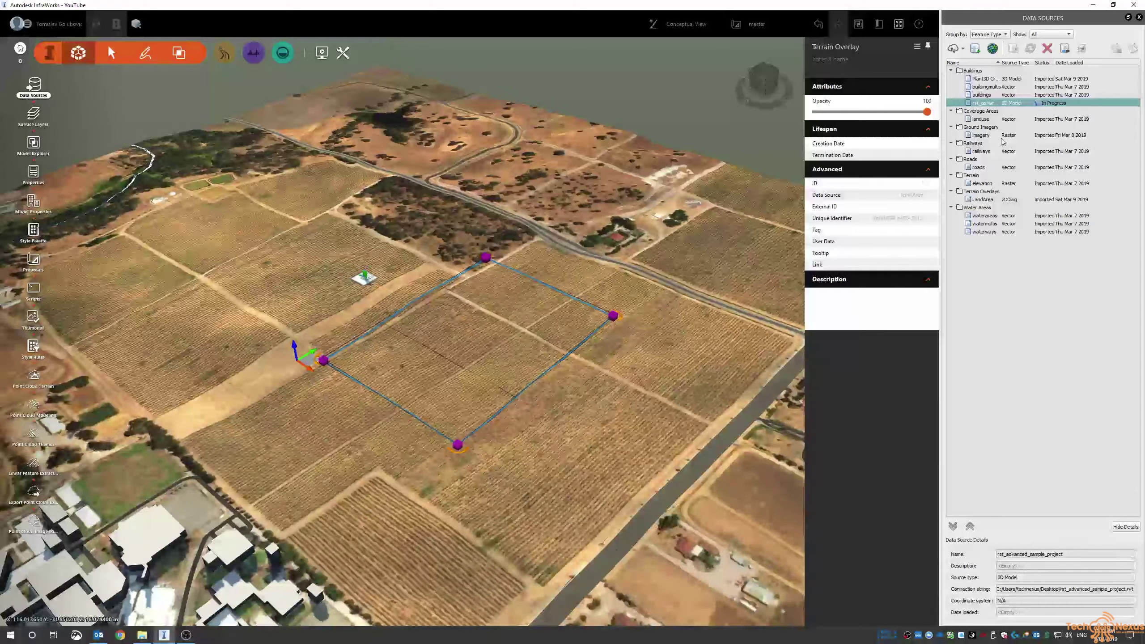
Step: Place the Revit building interactively in the plant's vineyard block, on the side away from the dirt strip, then close its configuration and refresh
double_click(987, 102)
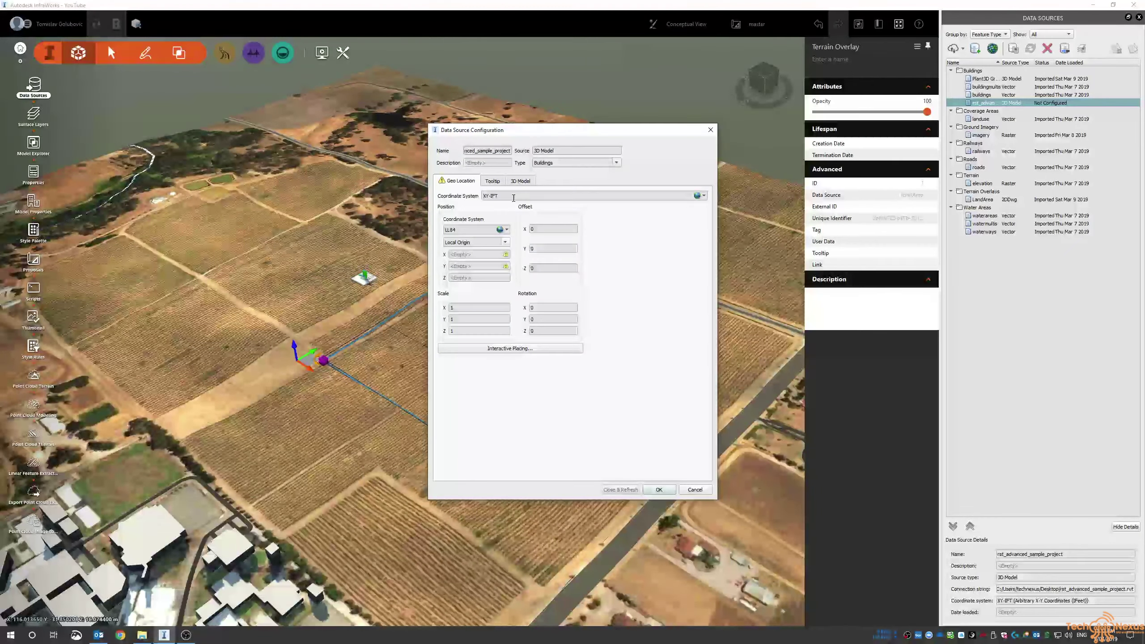
left_click(507, 348)
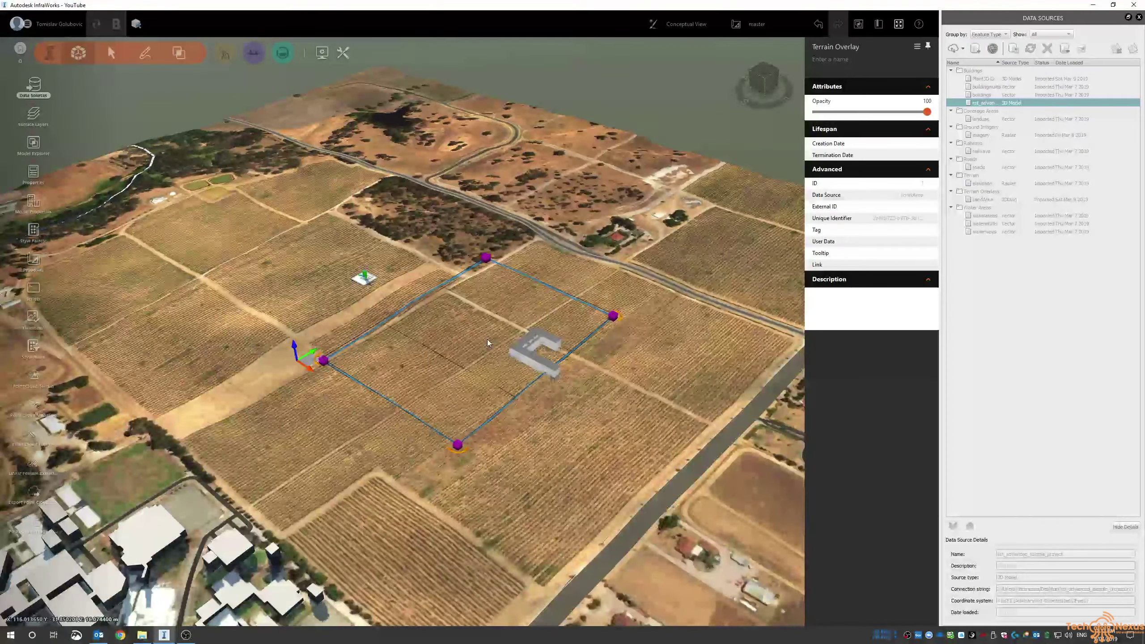
scroll(247, 254, "up", 2)
scroll(248, 254, "up", 3)
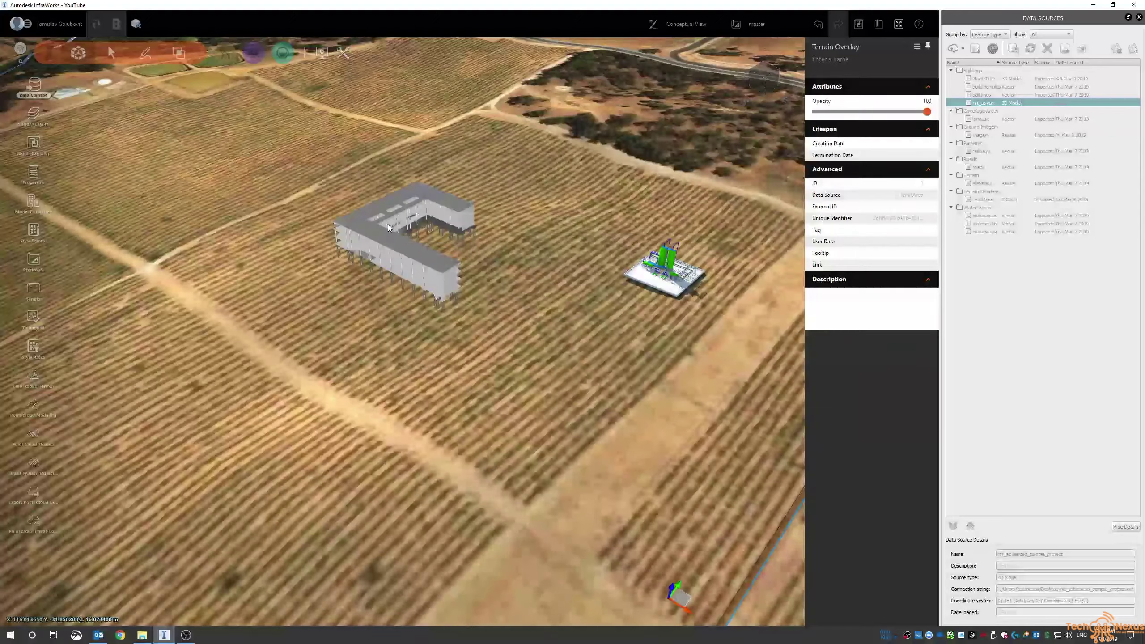
double_click(388, 230)
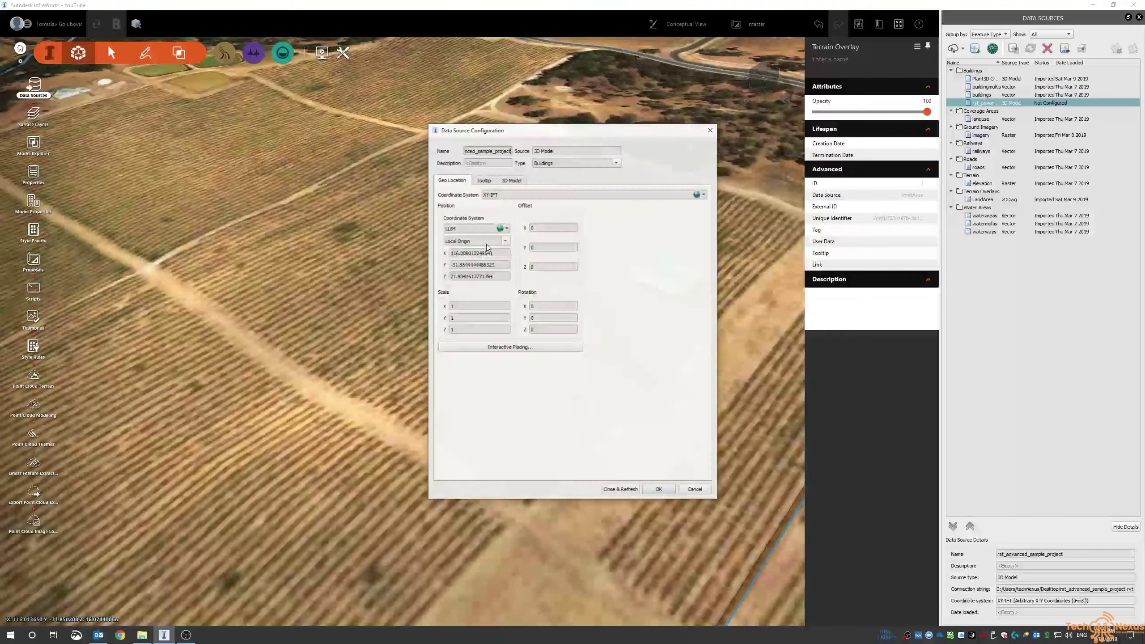
left_click(611, 488)
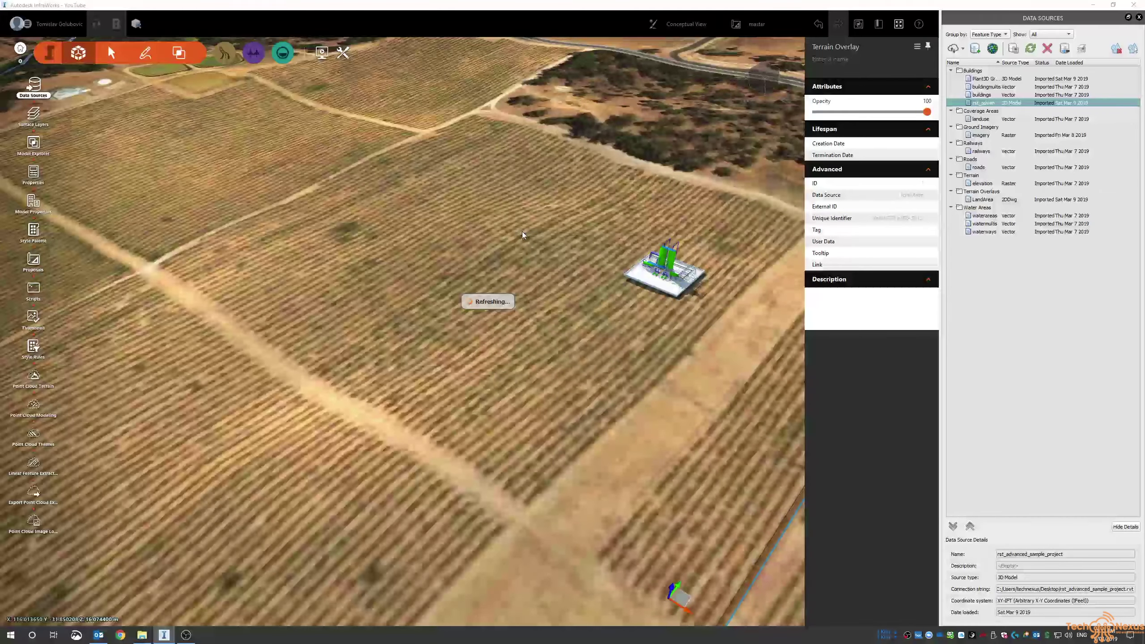
Step: Lower the imported Revit building vertically so its exposed columns sink into the terrain, then deselect it
scroll(390, 190, "up", 5)
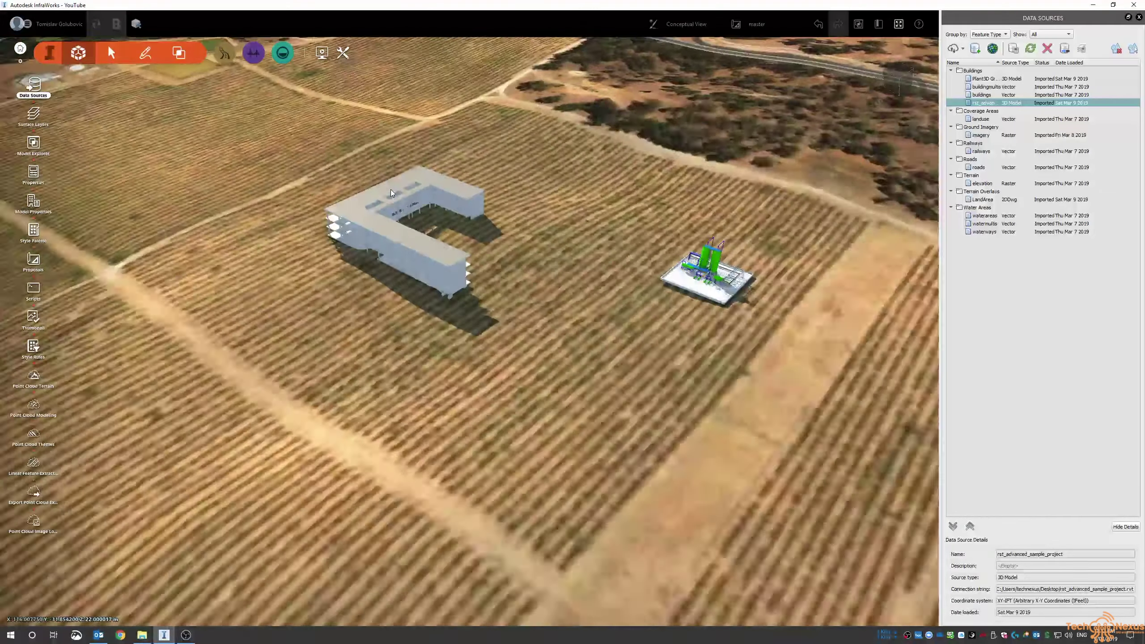
left_click(358, 214)
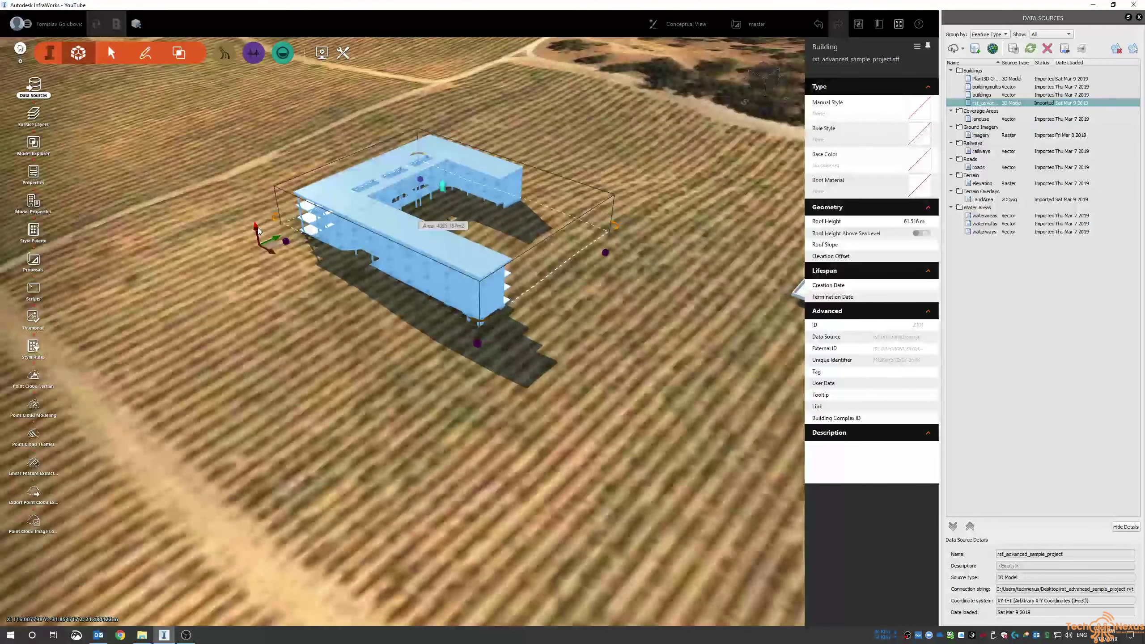
left_click(347, 271)
middle_click_drag(265, 276, 466, 264)
left_click(466, 264)
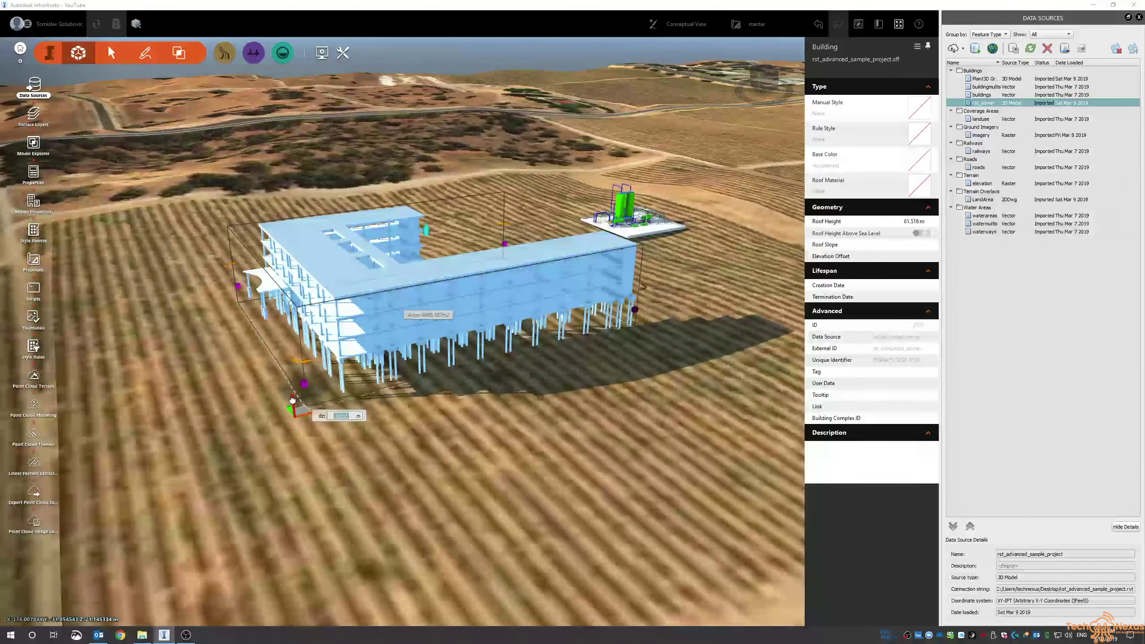
left_click_drag(292, 400, 295, 427)
left_click(229, 377)
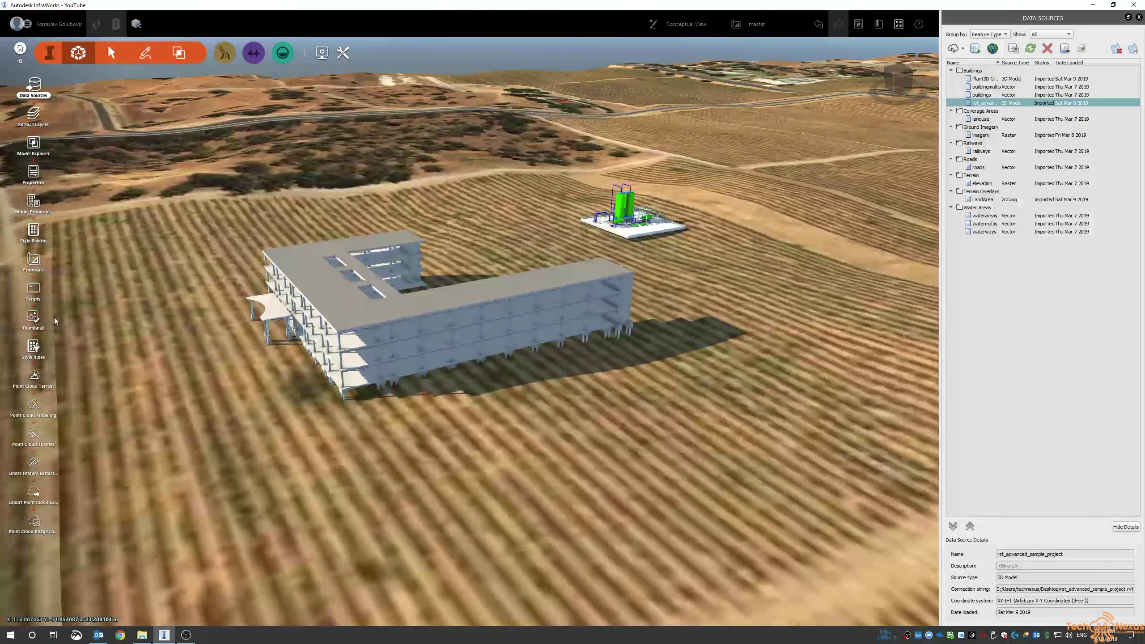
left_click(143, 55)
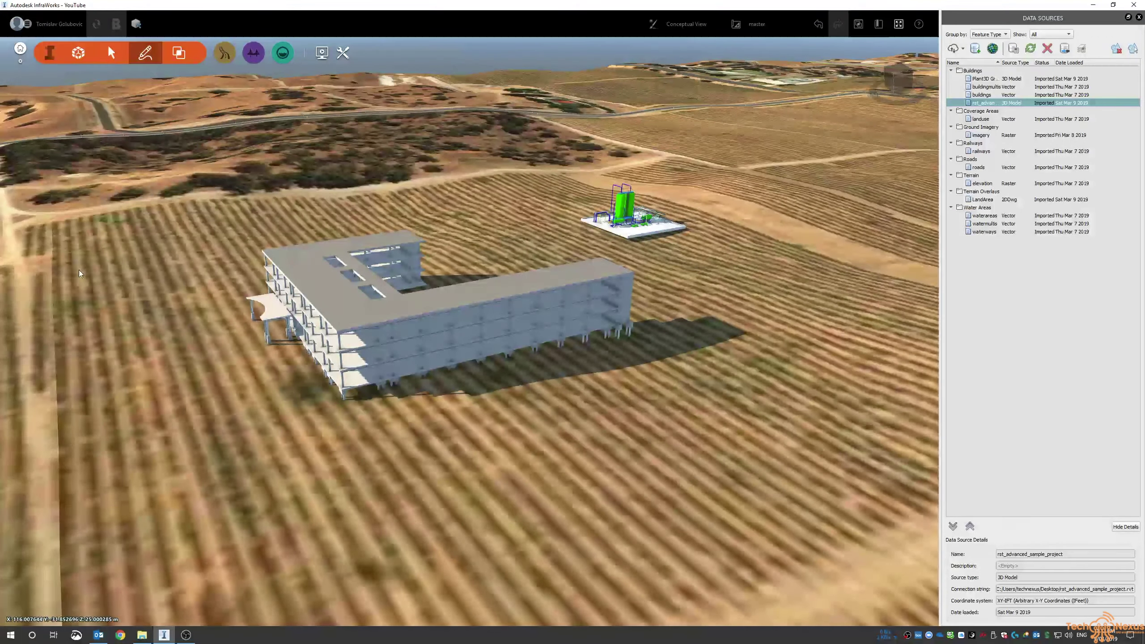
left_click(67, 52)
middle_click_drag(422, 453, 631, 338)
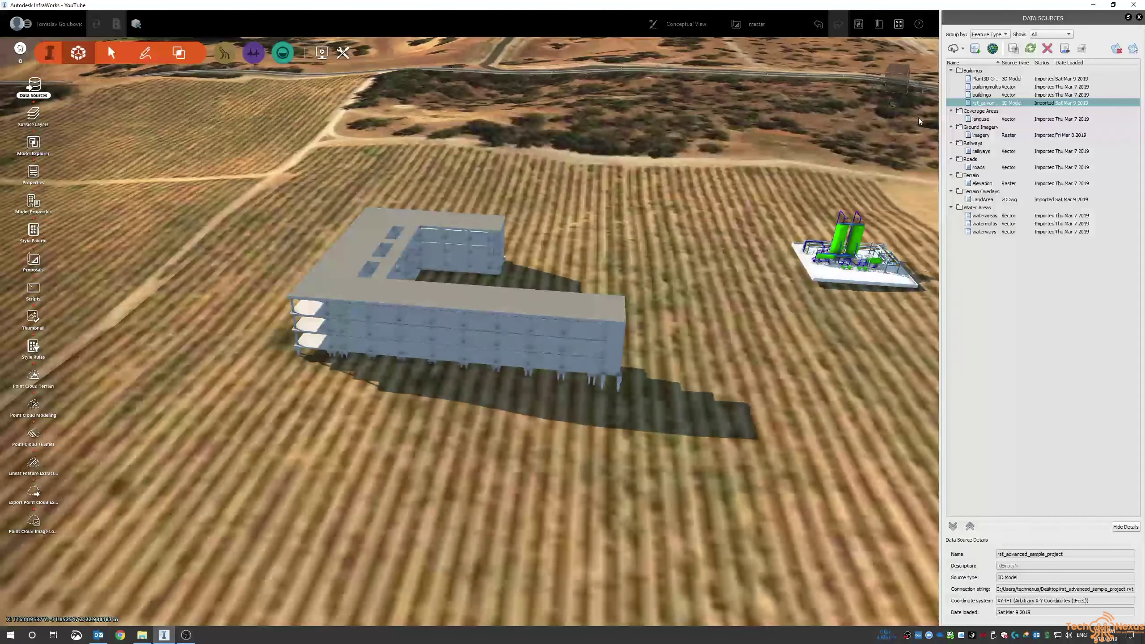
Step: Import Framed+McMansion+11.9.2013.skp from the Desktop as a SketchUp data source, agreeing to the cloud upload and accepting the linked-files notice
left_click(963, 50)
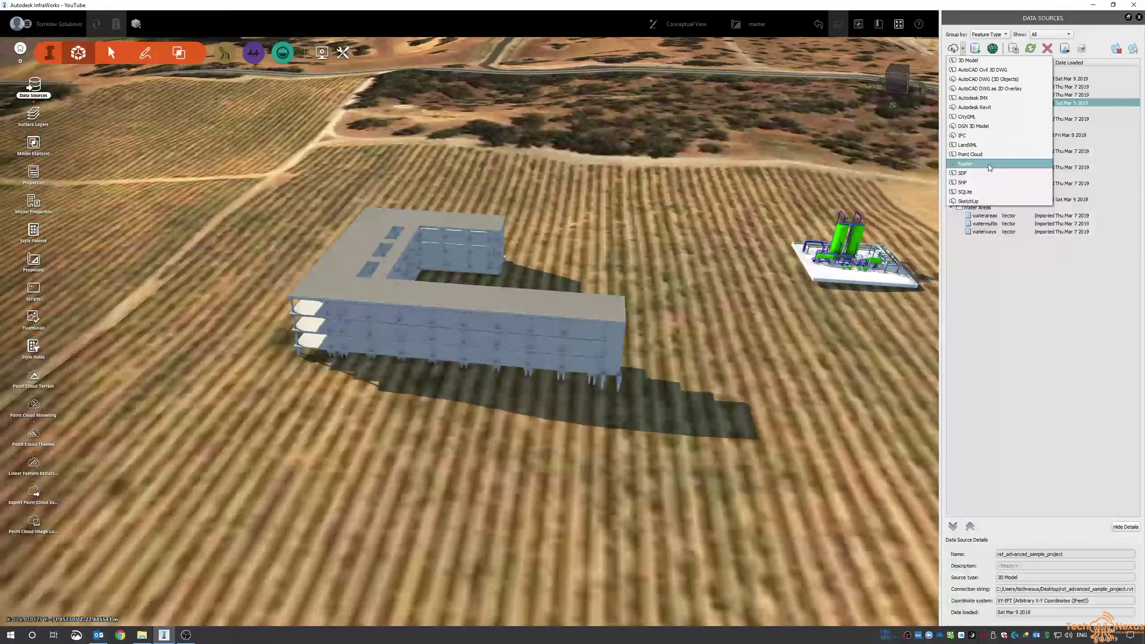
left_click(987, 201)
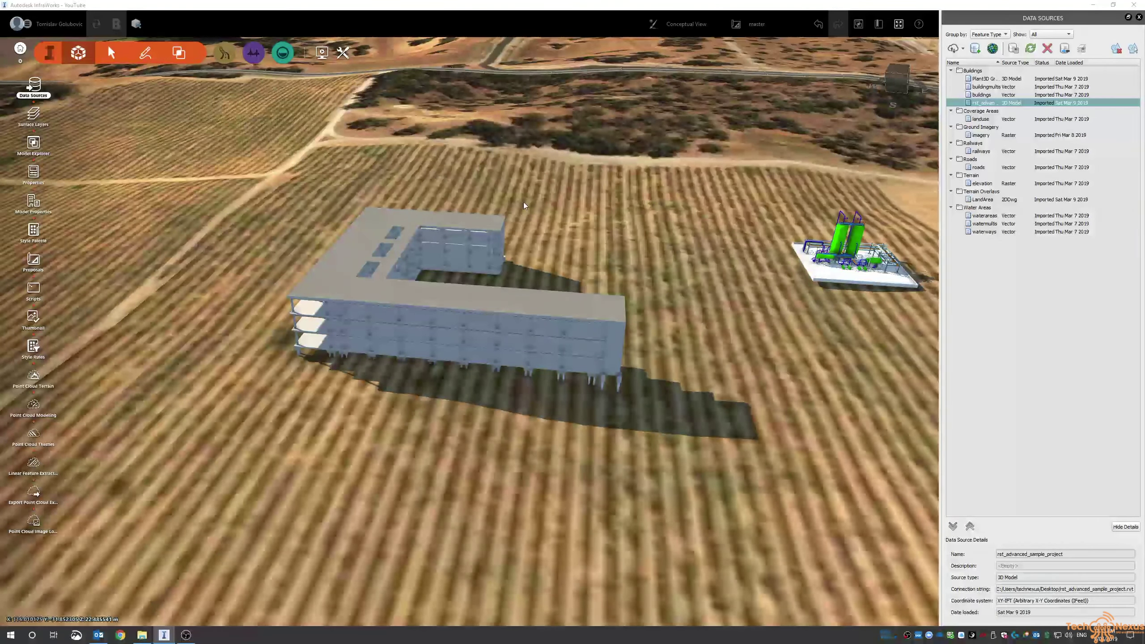
left_click(142, 117)
left_click(353, 236)
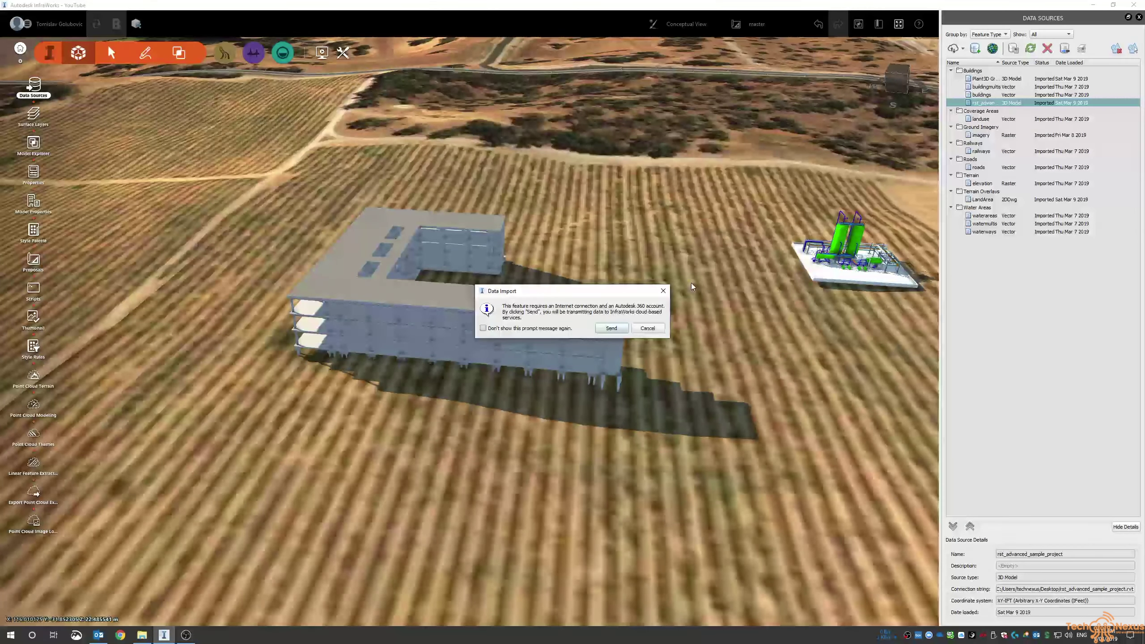
left_click(624, 331)
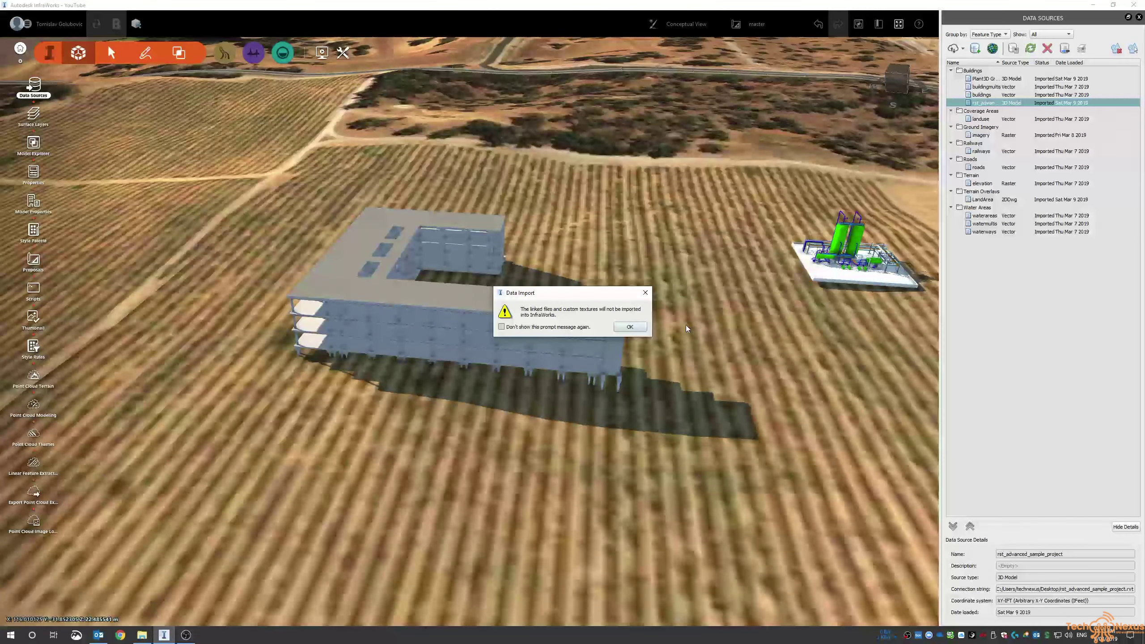
left_click(626, 326)
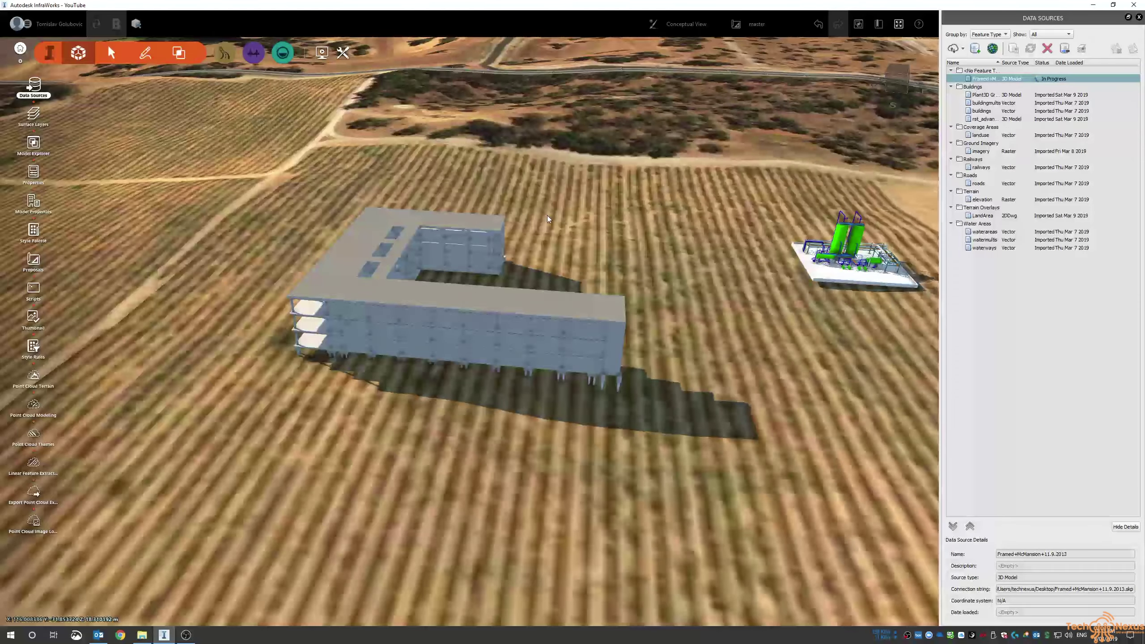
scroll(642, 202, "down", 10)
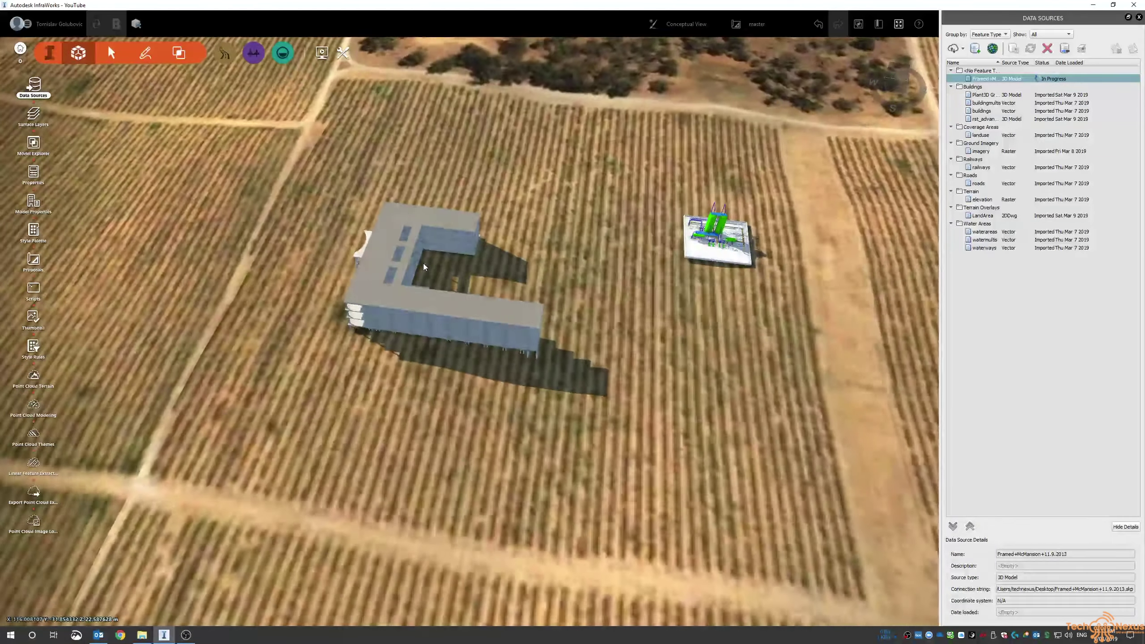
scroll(373, 239, "down", 5)
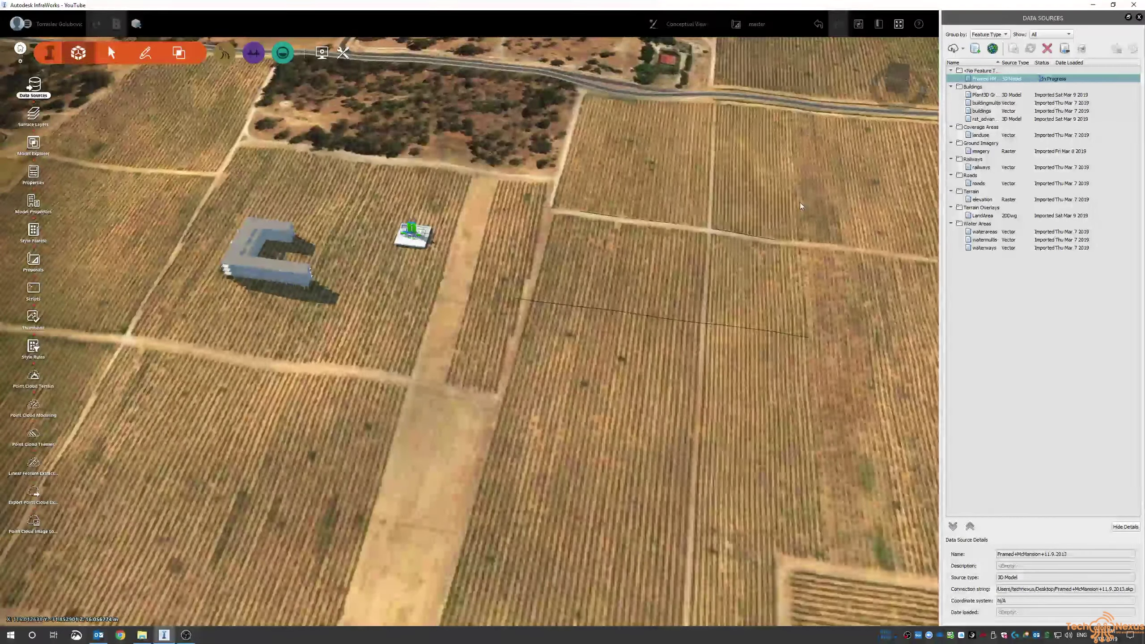
left_click_drag(800, 202, 730, 275)
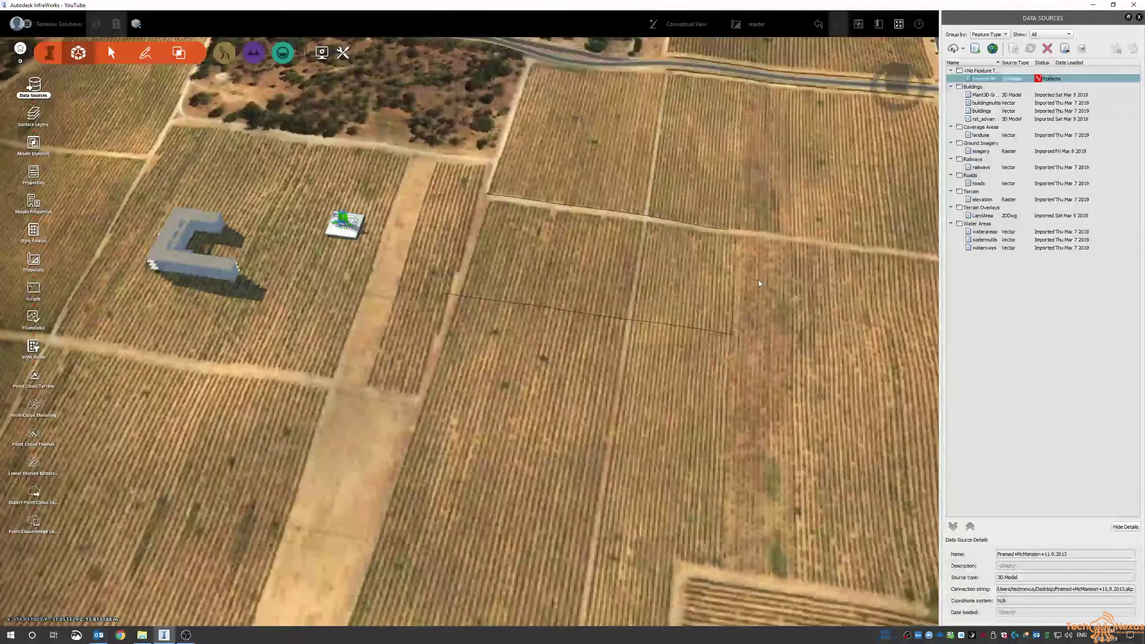
left_click(606, 282)
left_click(397, 274)
left_click_drag(397, 274, 388, 306)
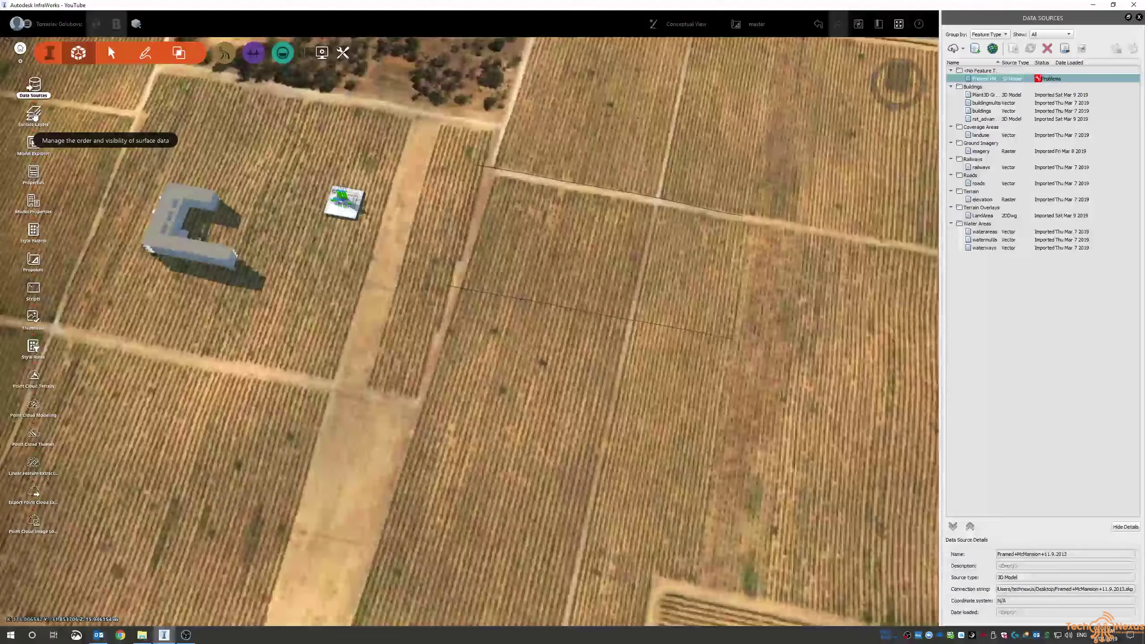
Step: Examine the model's layers and their visibility, then the detailed properties of the imported Plant3D Greenfields building, and deselect it
left_click(35, 143)
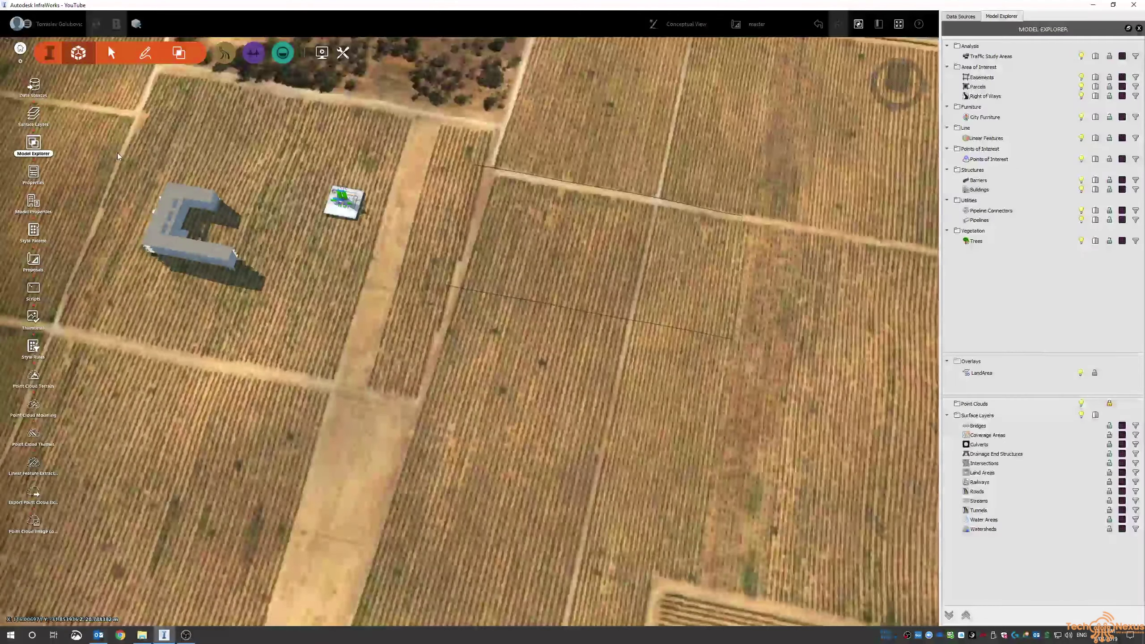
left_click(1081, 57)
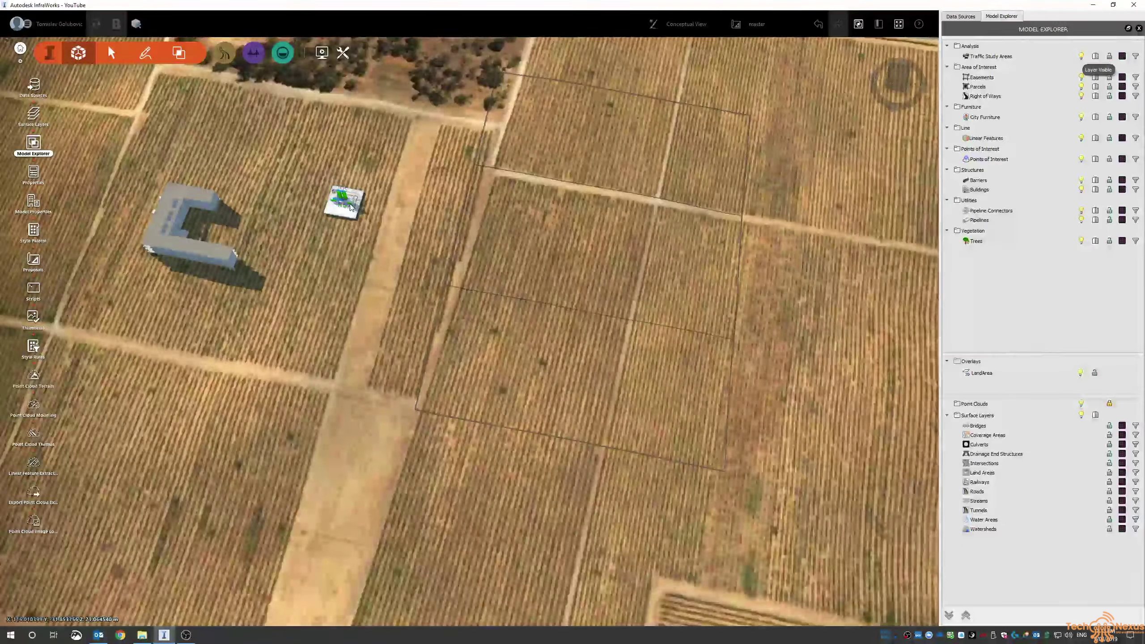
left_click(33, 173)
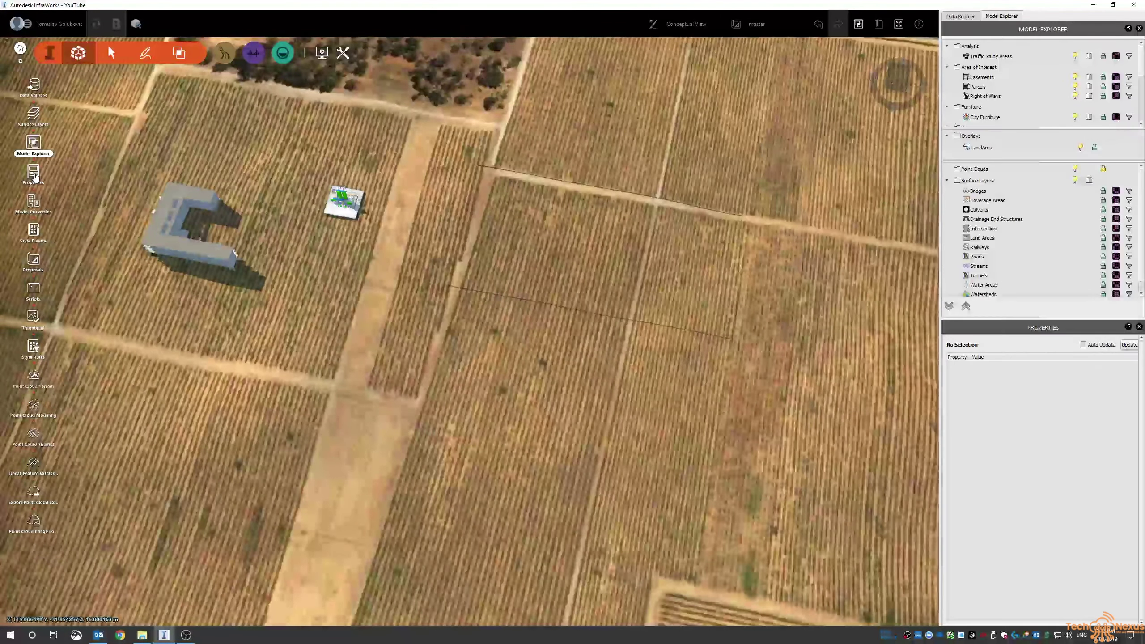
left_click(344, 202)
left_click(363, 254)
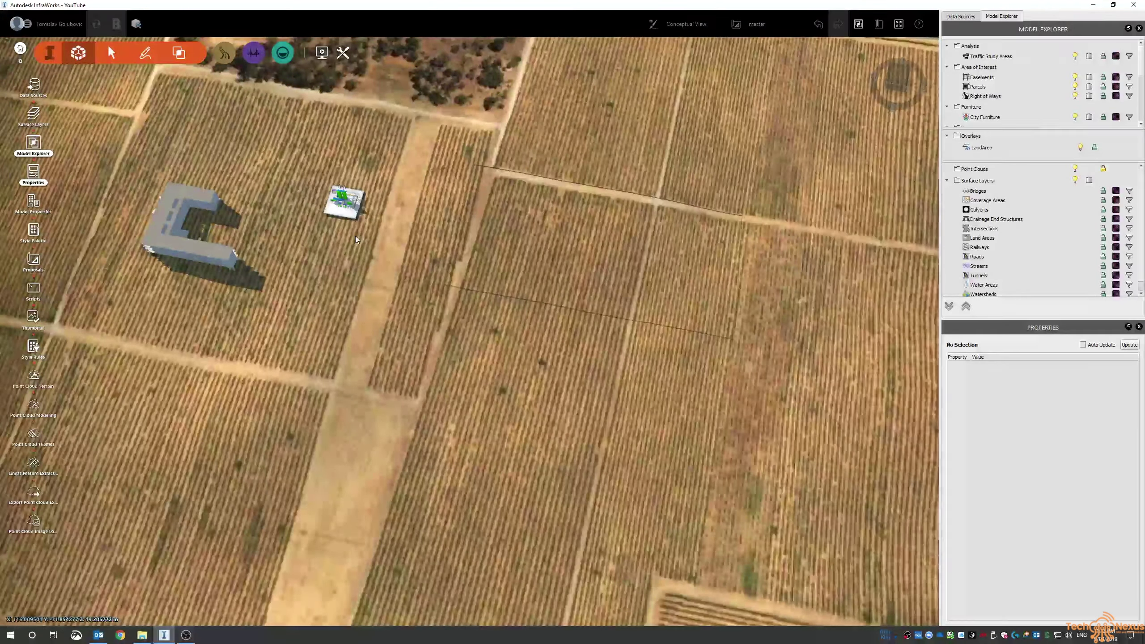
left_click(346, 199)
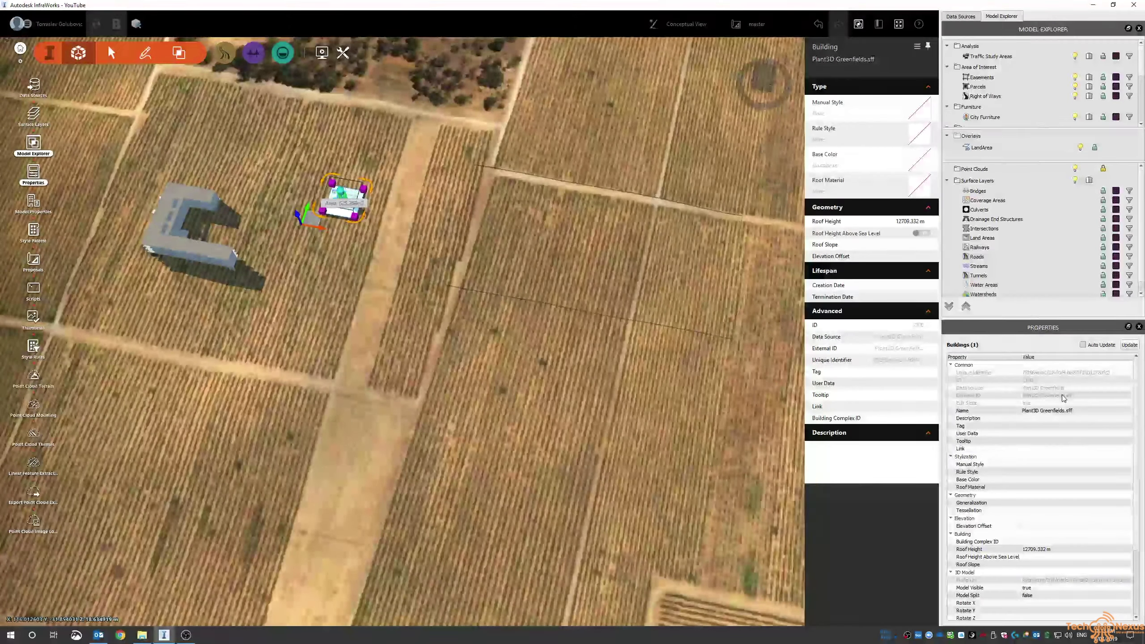
scroll(1056, 428, "down", 4)
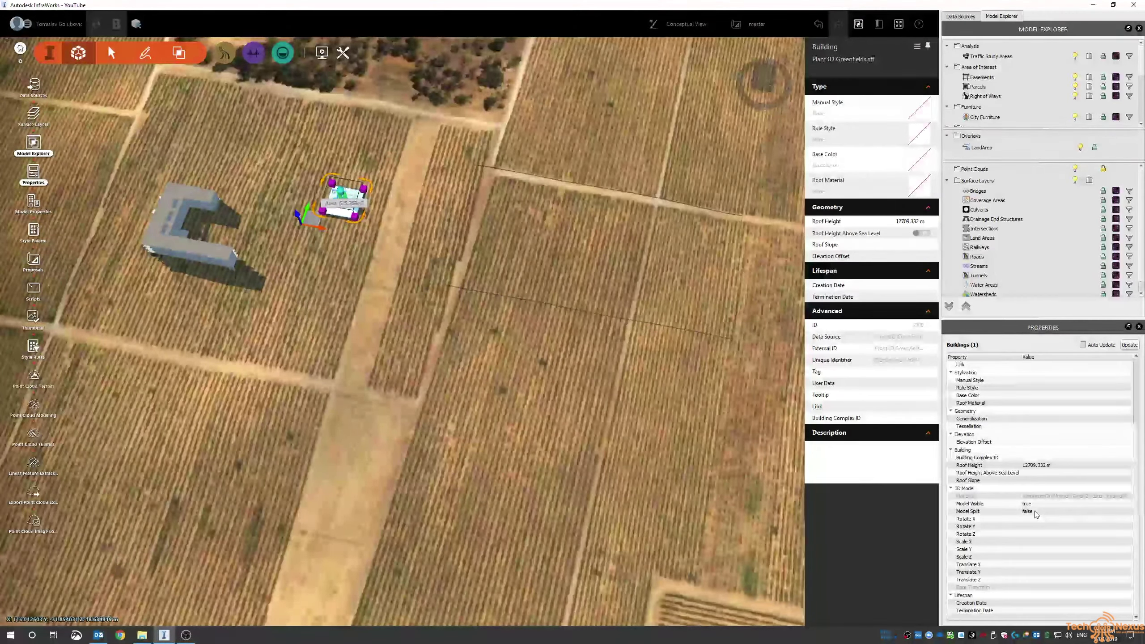
left_click(323, 383)
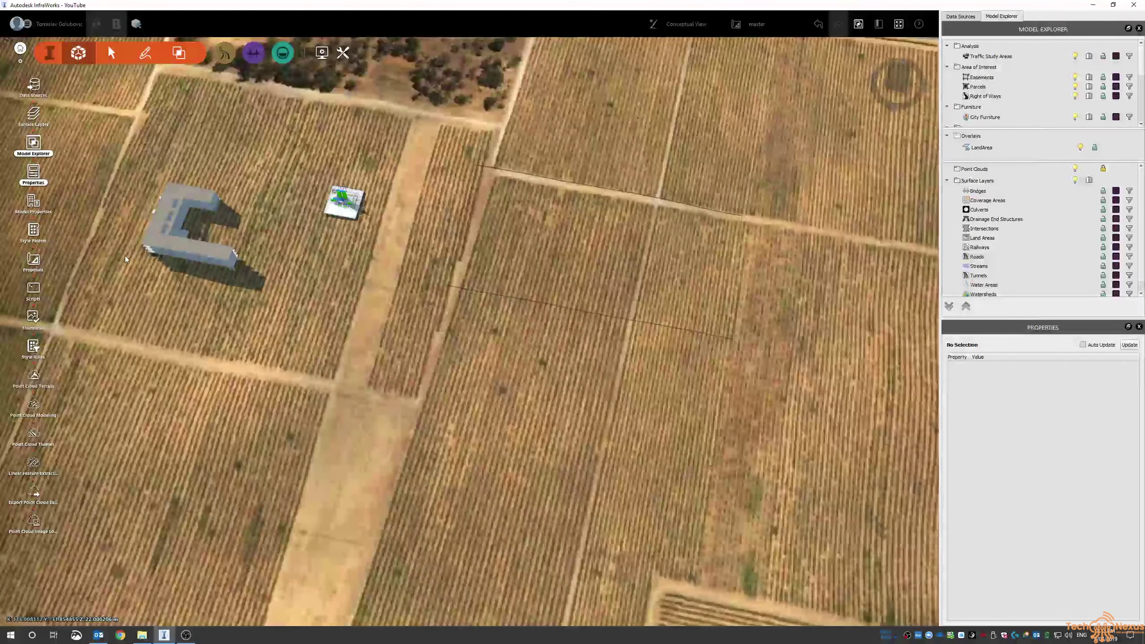
Step: Look over the proposal comparison and the list of available proposals, closing the model layers, data sources and proposals displays
left_click(56, 266)
left_click(1140, 264)
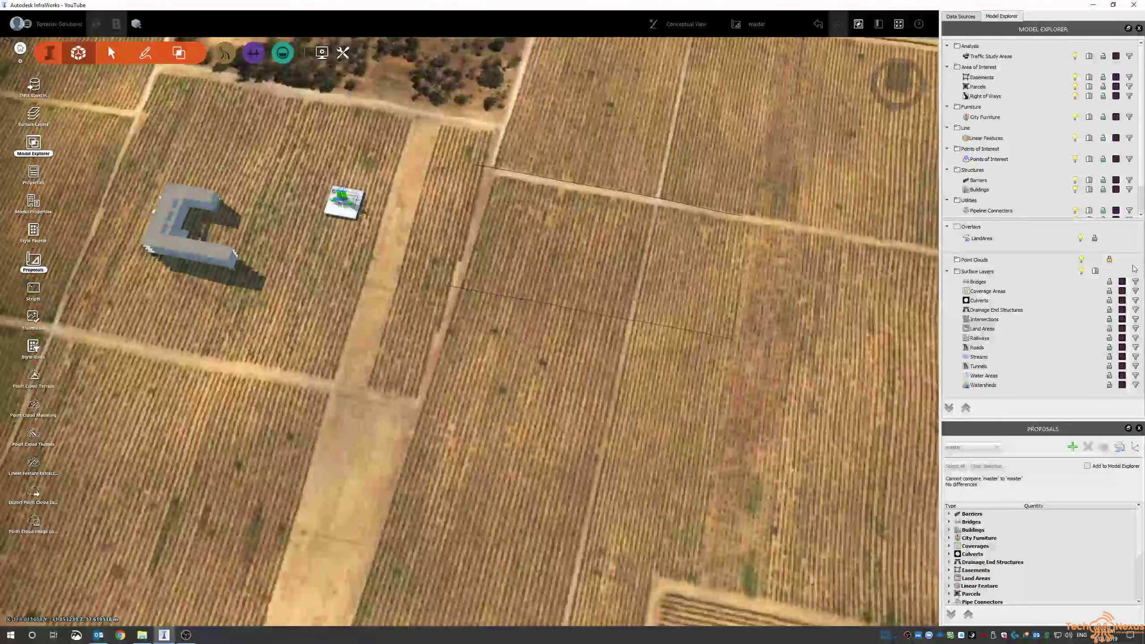
left_click(1139, 28)
left_click(1139, 18)
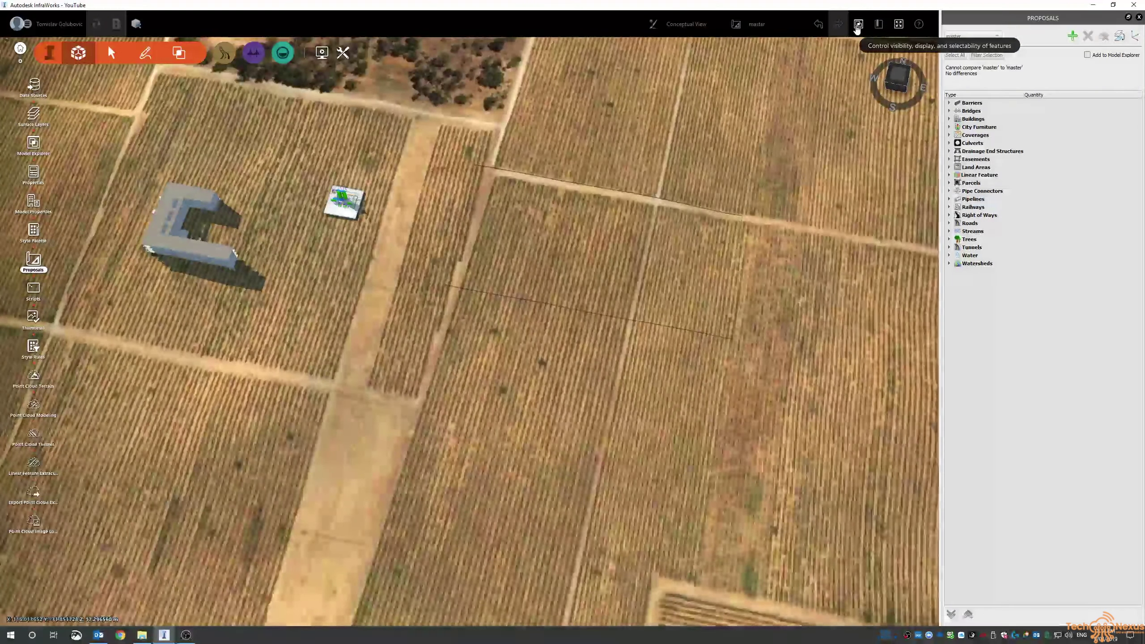
left_click(778, 31)
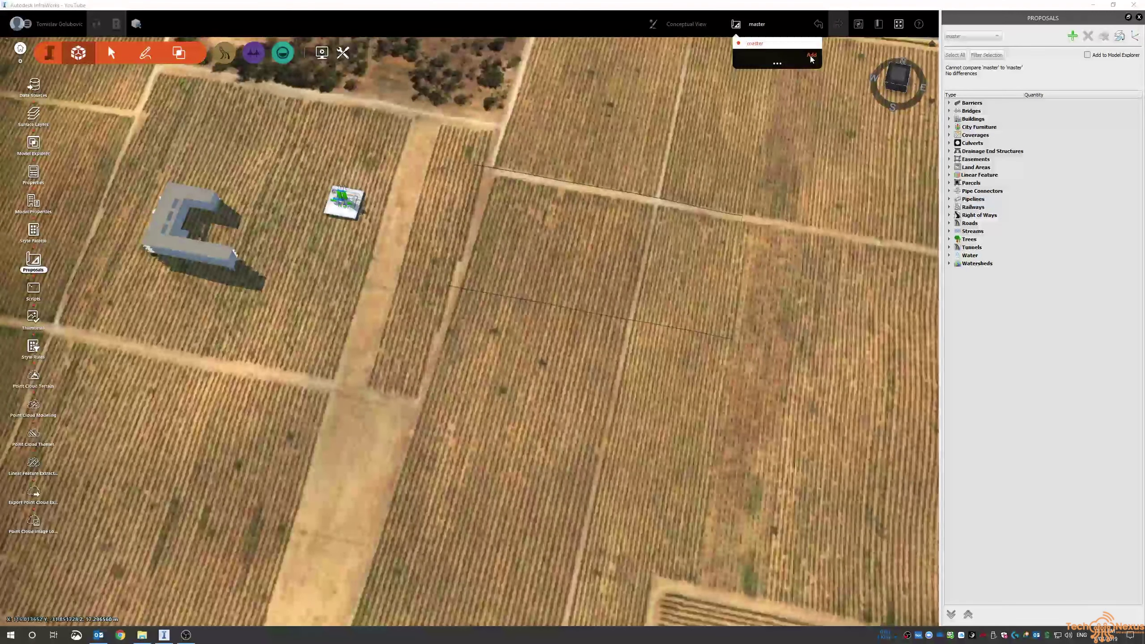
left_click(683, 229)
scroll(284, 343, "down", 3)
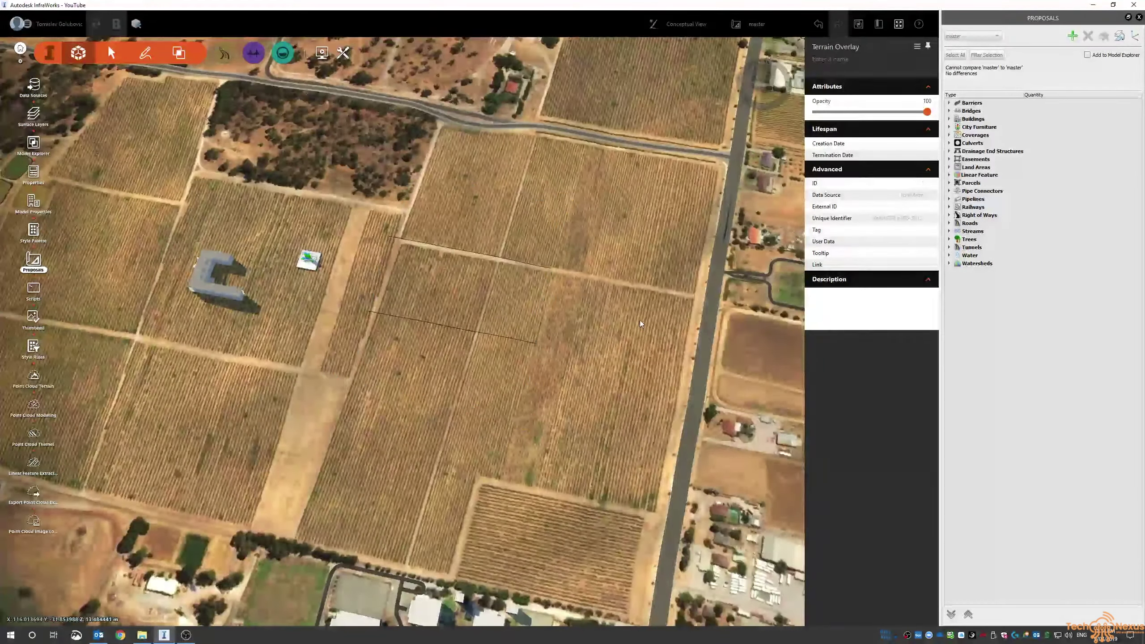
left_click(639, 320)
left_click_drag(553, 327, 575, 369)
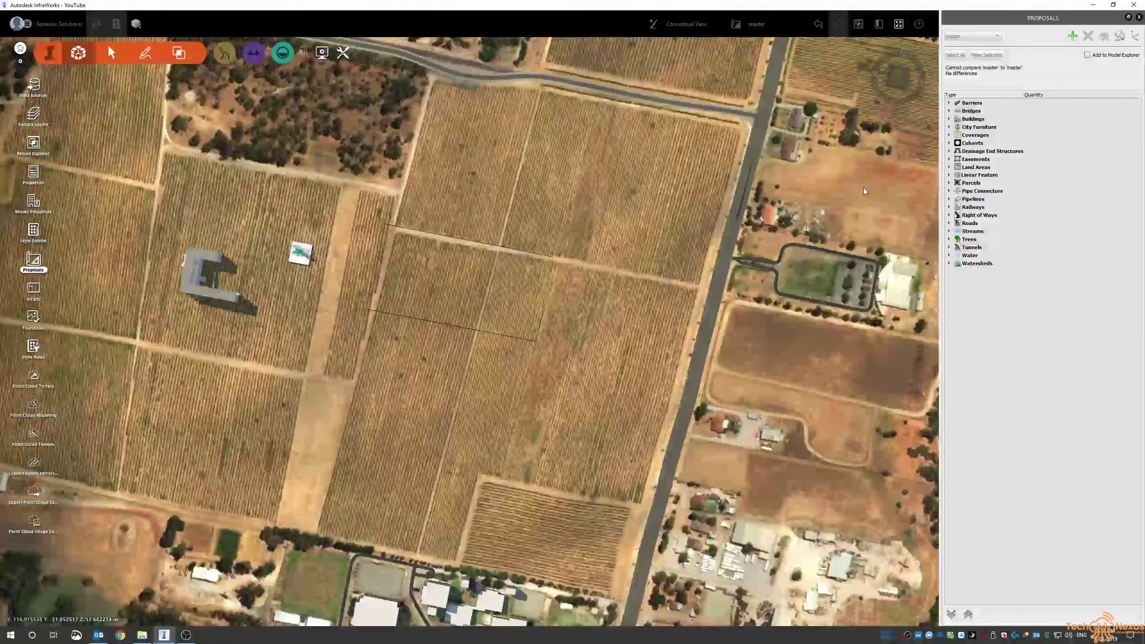
left_click(1139, 17)
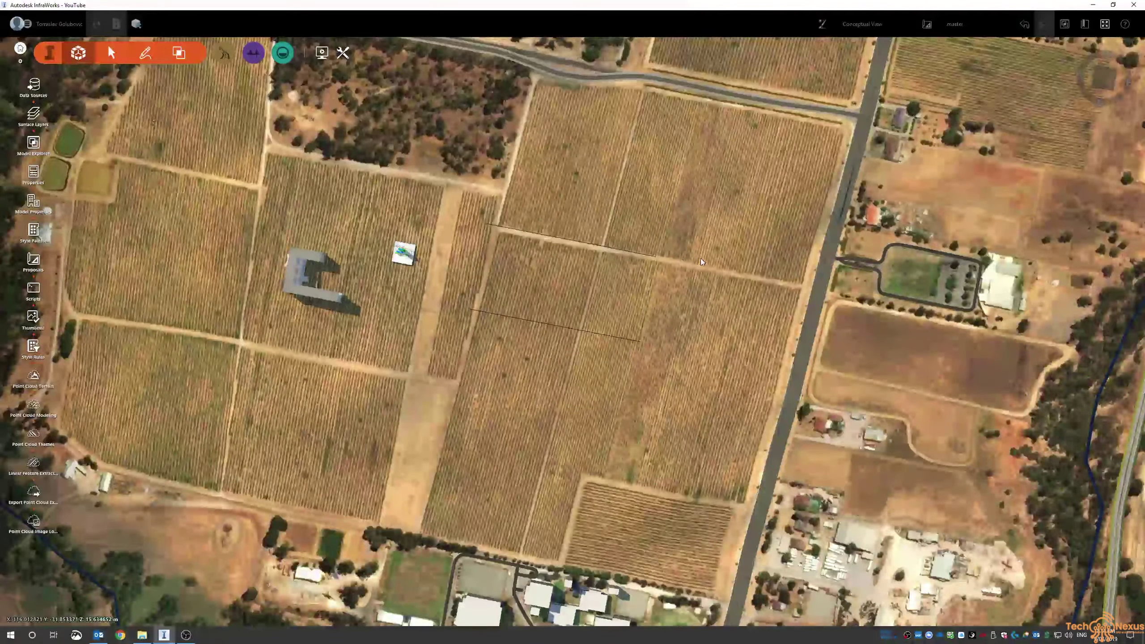
left_click_drag(701, 258, 648, 306)
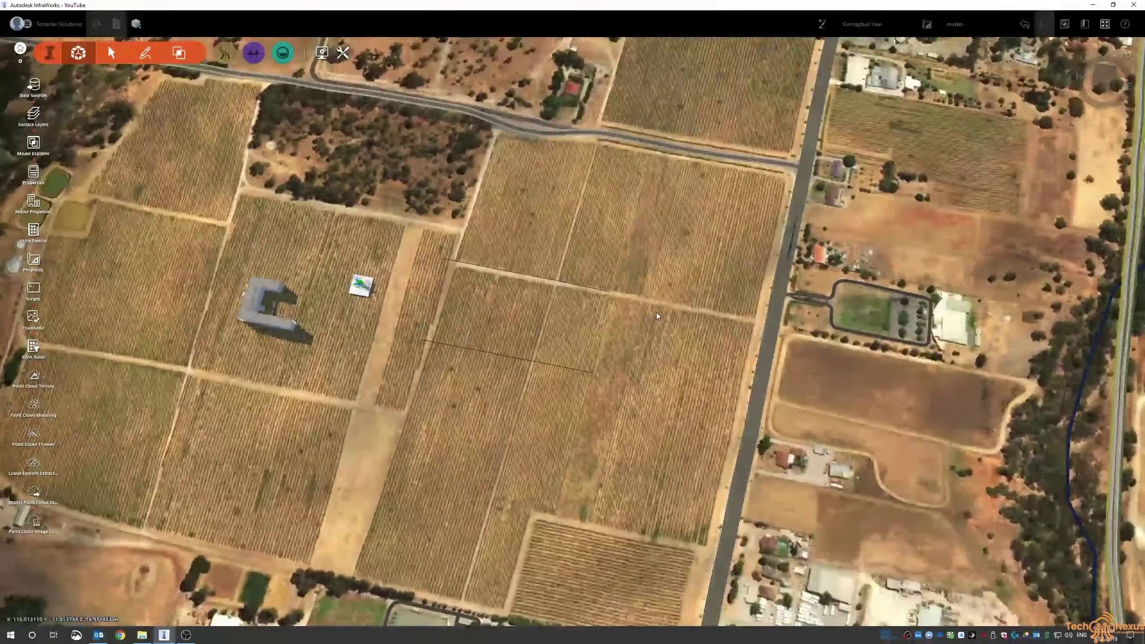
middle_click_drag(657, 313, 613, 257)
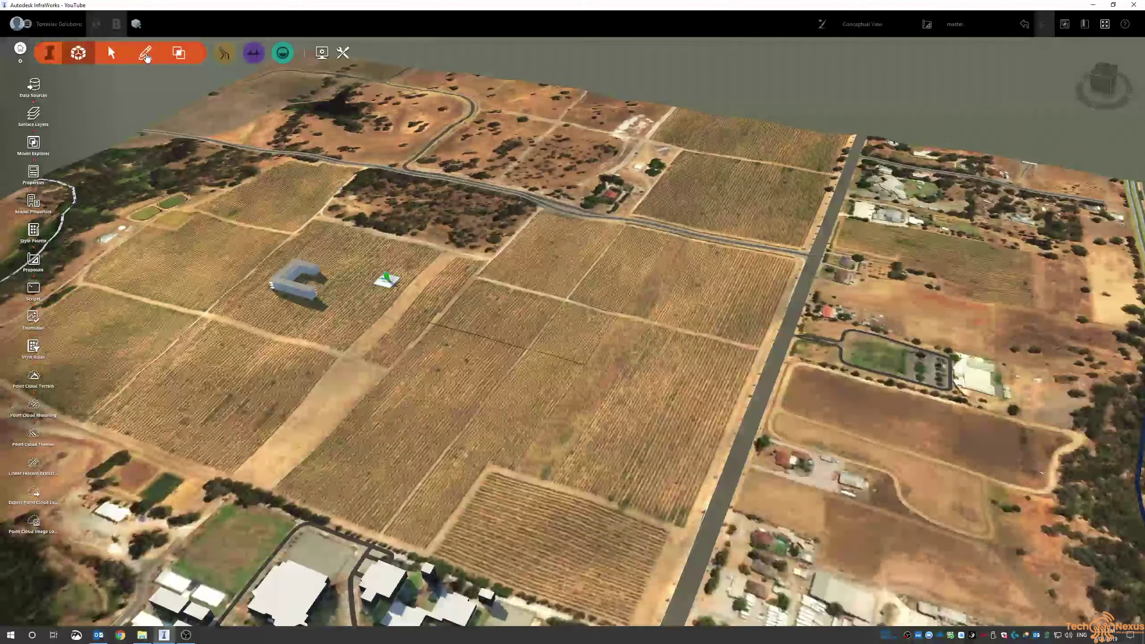
left_click(146, 54)
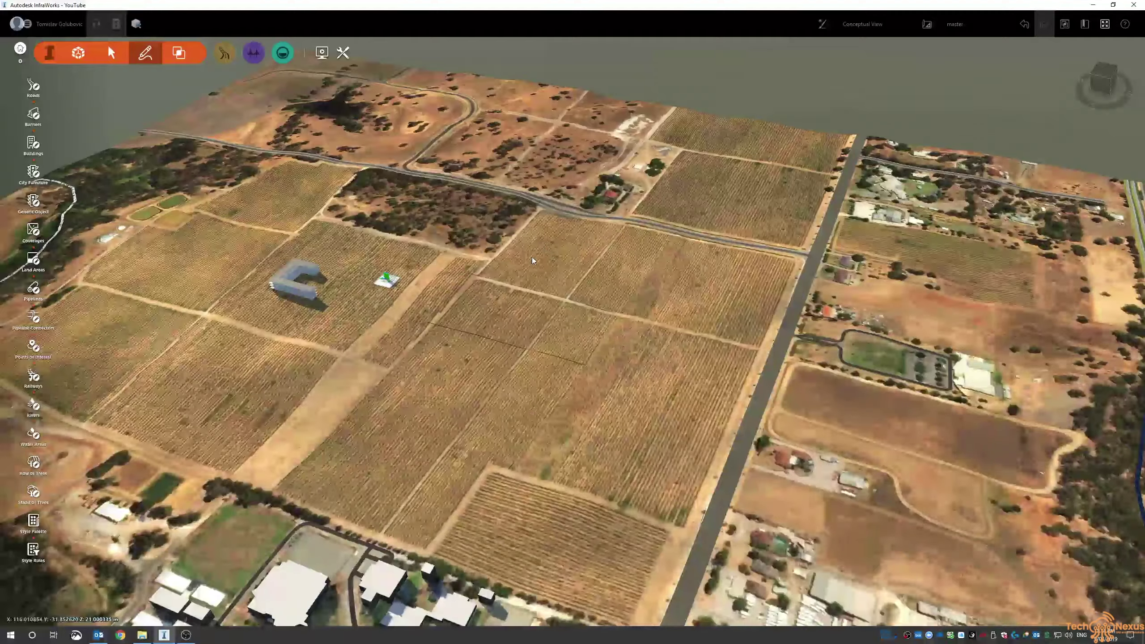
left_click(78, 53)
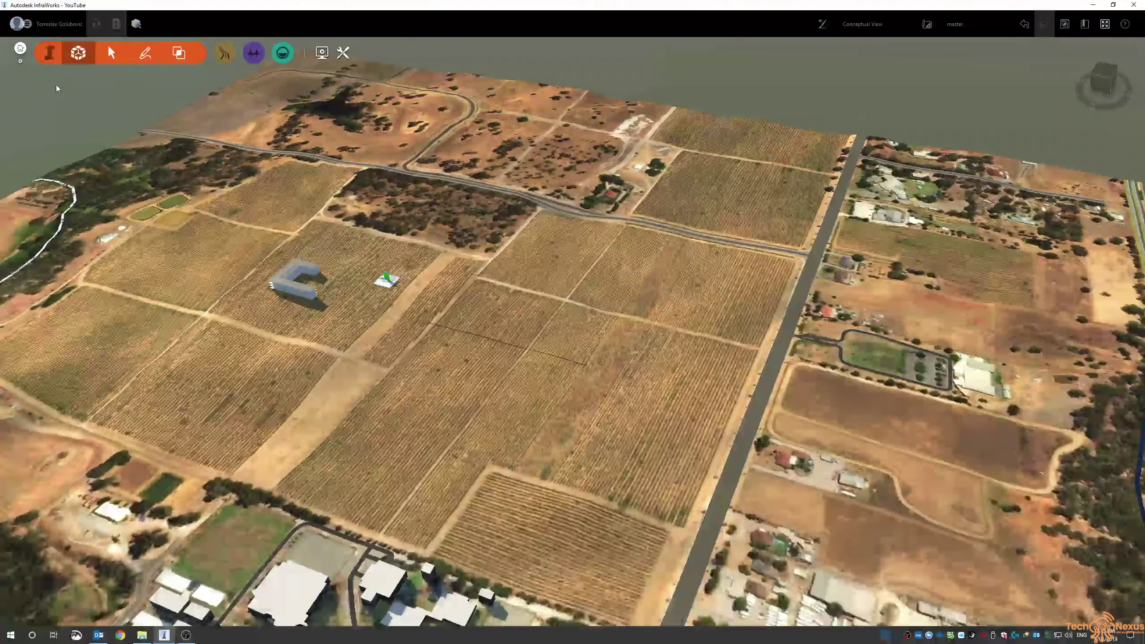
Step: Remove the SketchUp data source Framed+McMansion+11.9.2013 together with its associated features
left_click(34, 86)
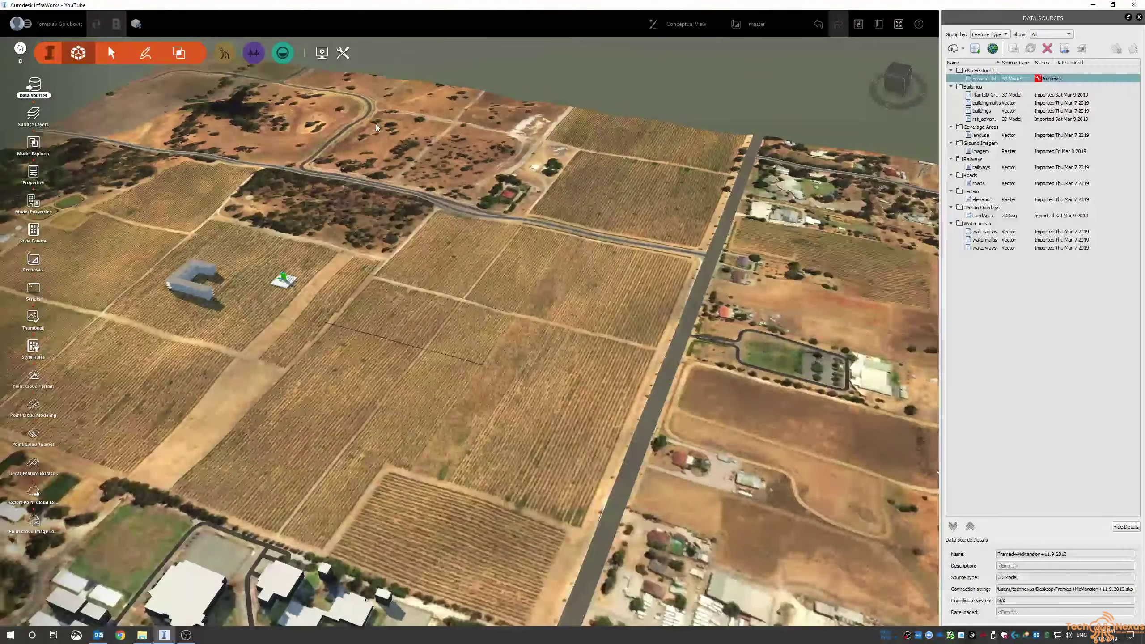
left_click(1047, 48)
left_click(600, 326)
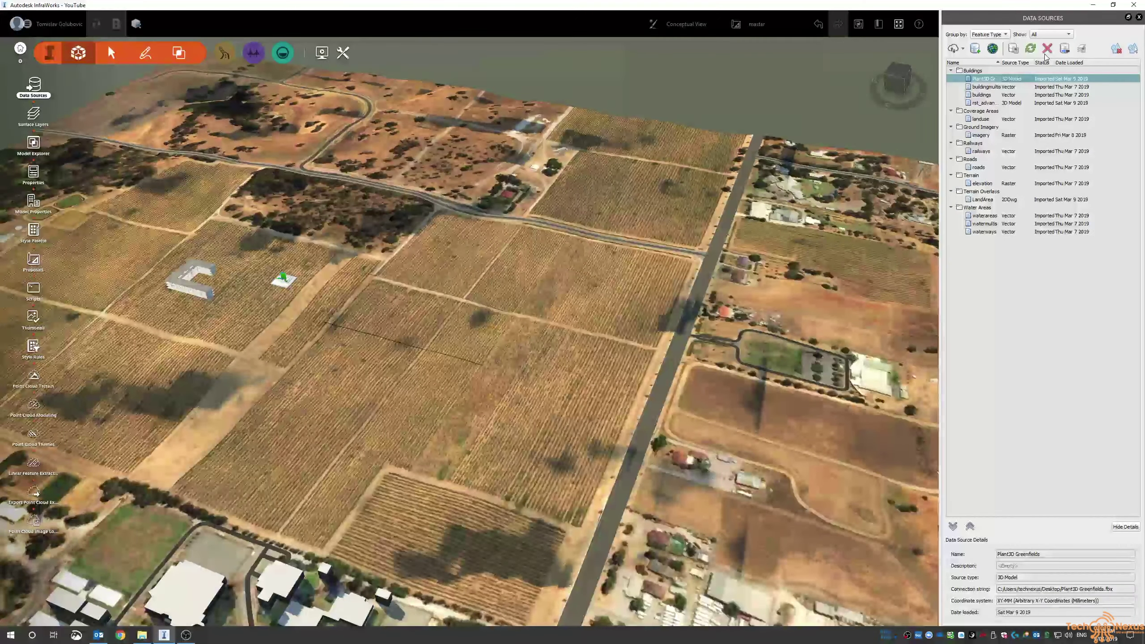
Step: Remove the Plant3D Greenfields, rst_advanced_sample_project and LandArea data sources together with their associated features
left_click(1046, 48)
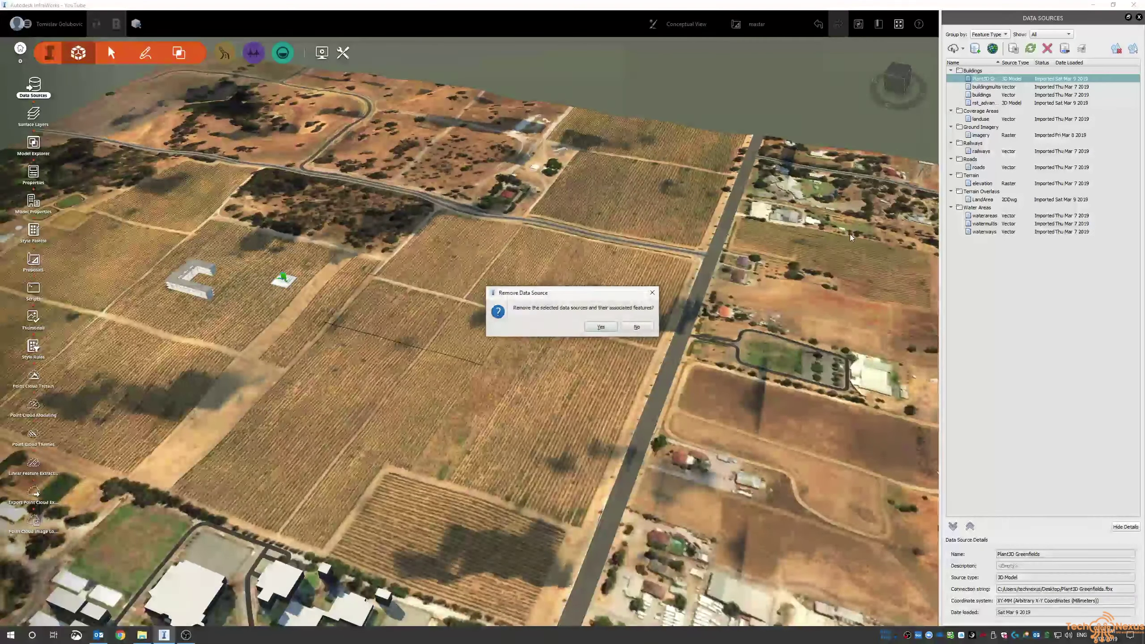
left_click(599, 326)
left_click(1014, 95)
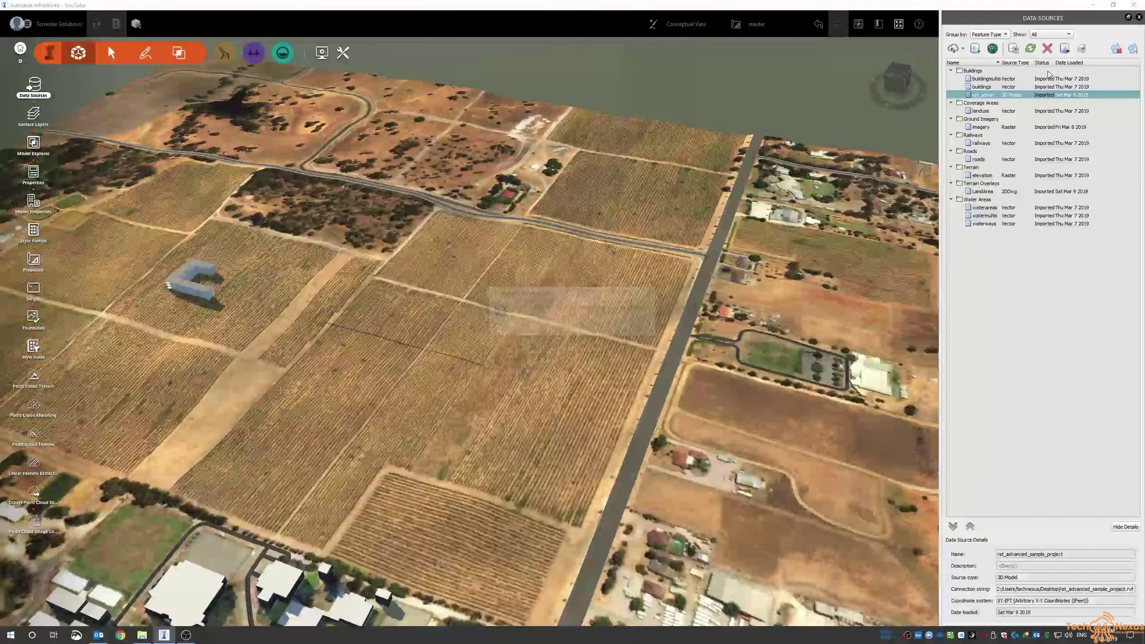
left_click(983, 183)
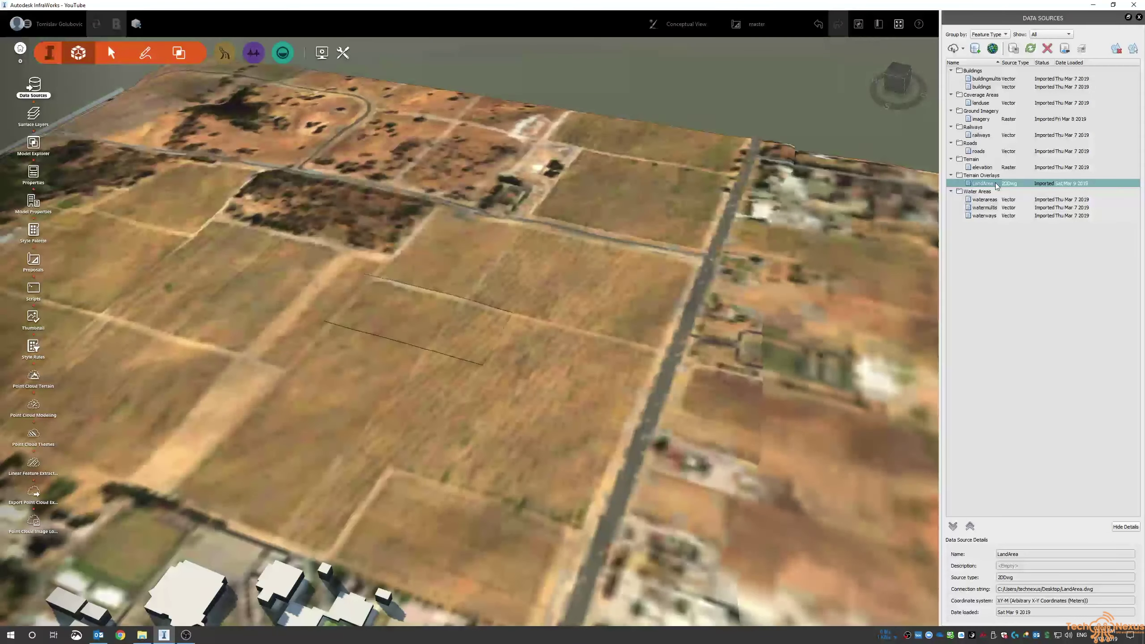
left_click(1047, 49)
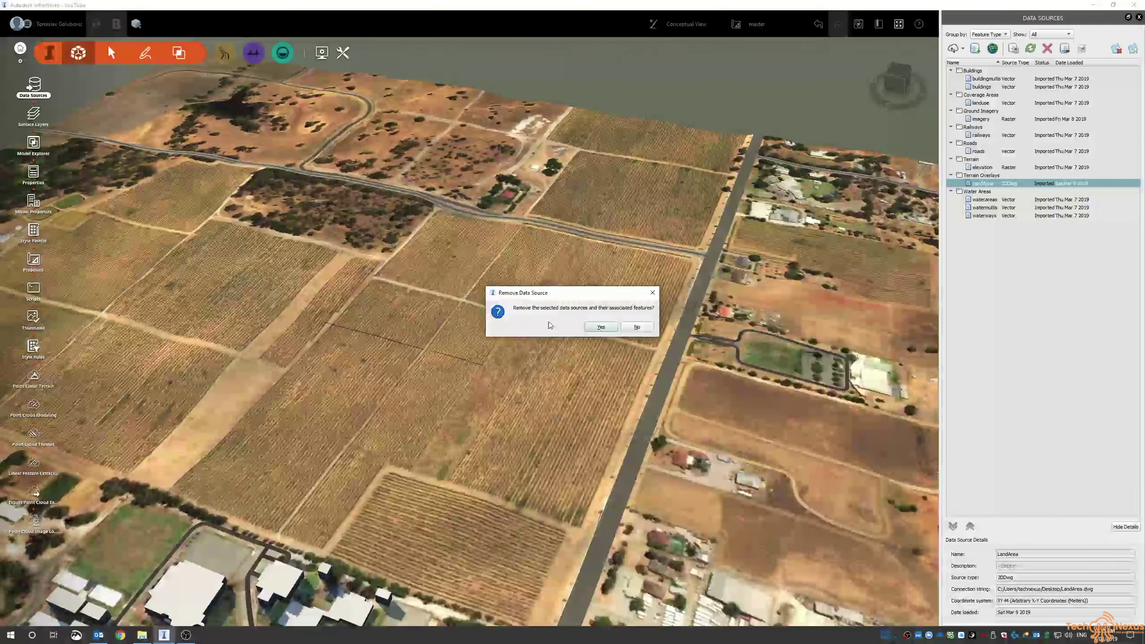
left_click(601, 327)
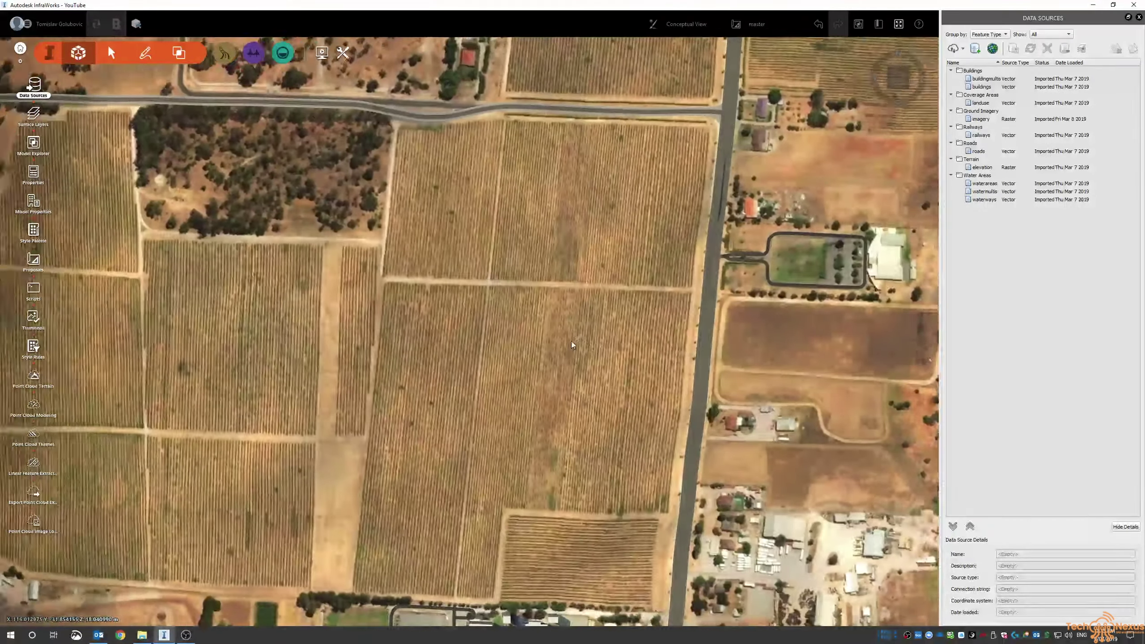
Step: Draw a curving Sidewalk and Greenspace road through four points, from the wooded block across the vineyard fields, and deselect it
left_click(145, 52)
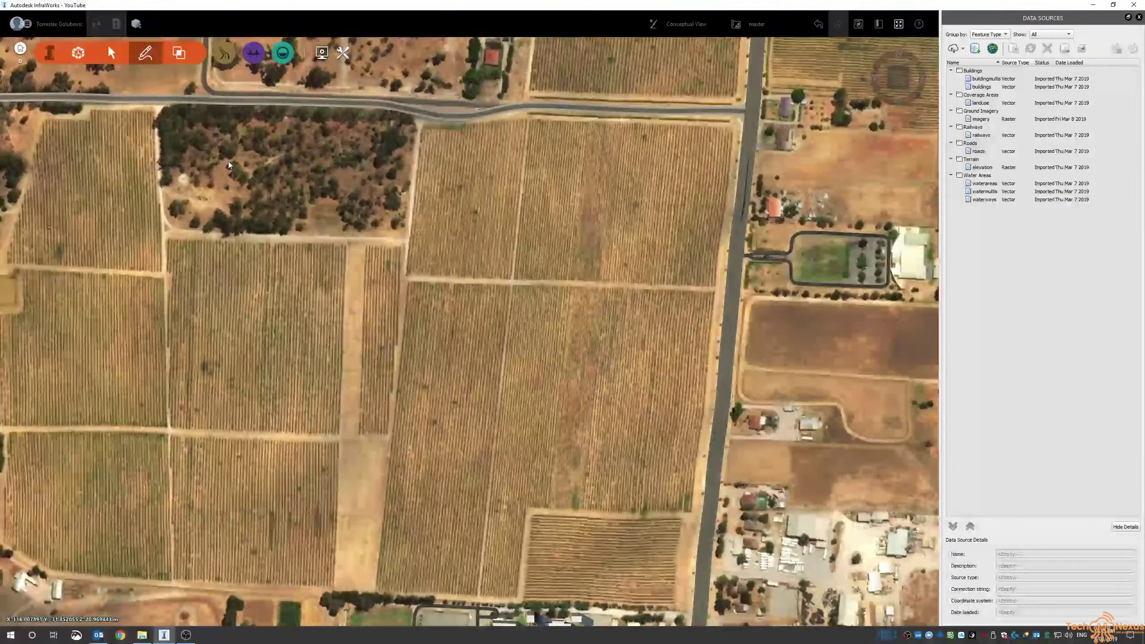
left_click(35, 97)
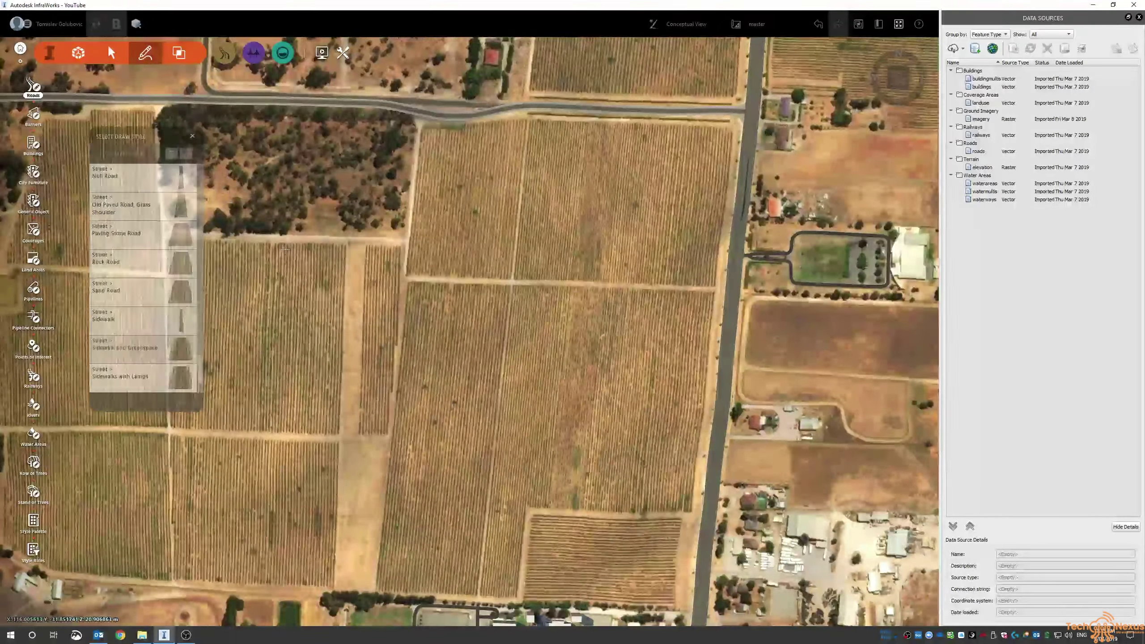
left_click(253, 173)
left_click(311, 352)
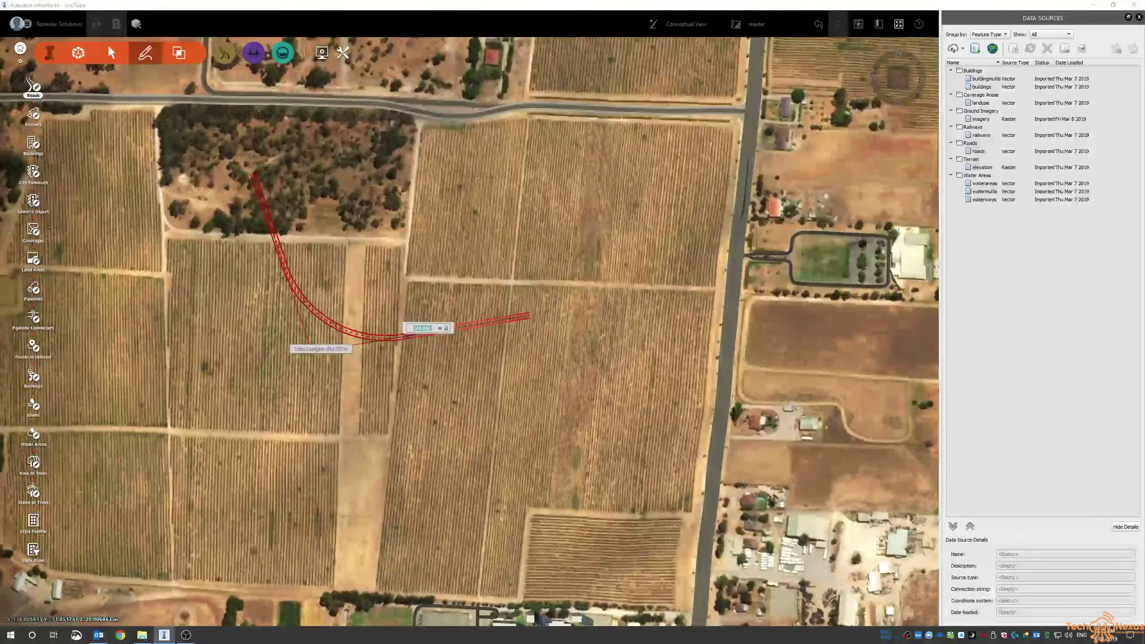
left_click(618, 255)
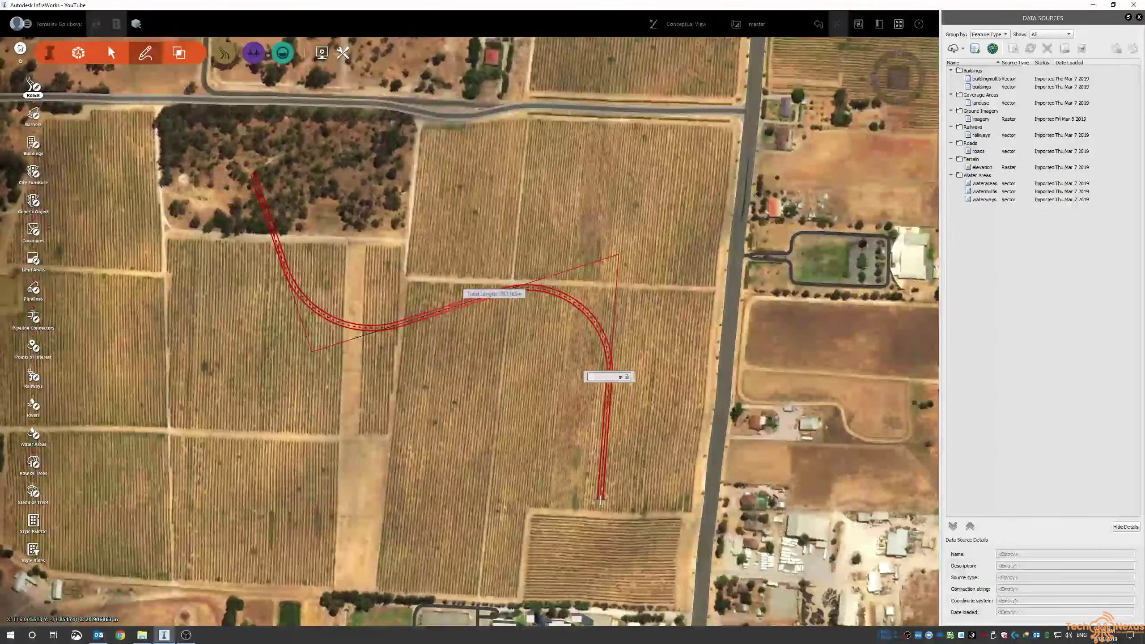
double_click(600, 500)
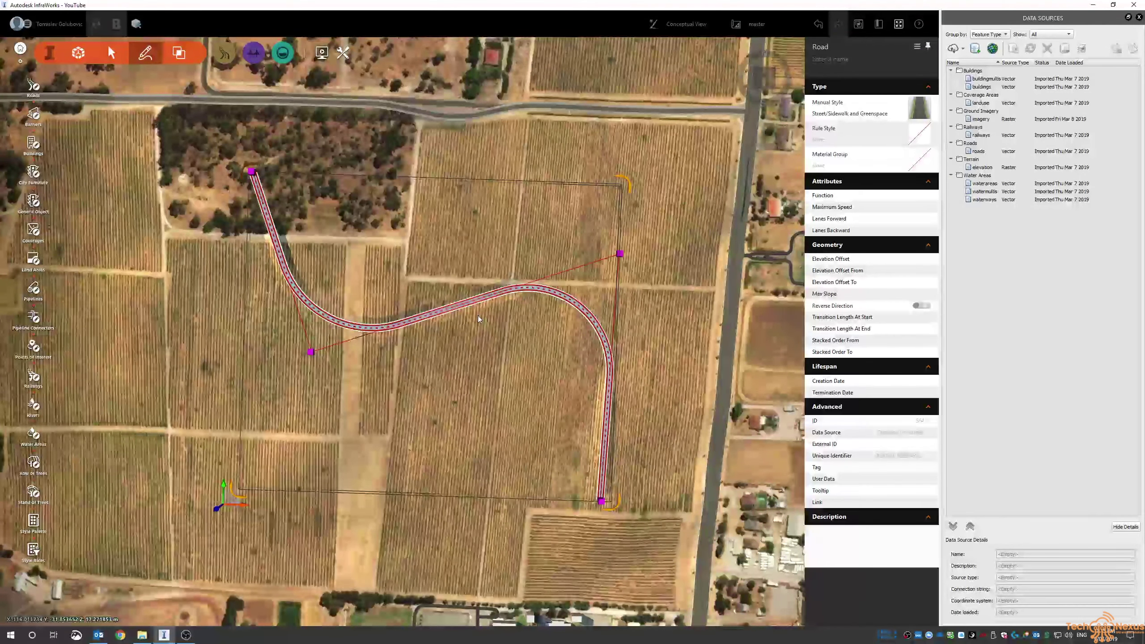
left_click(464, 401)
Step: Draw a V-shaped Green Barrier through three points between the new road and the wooded block, inspect it up close and deselect it
middle_click_drag(463, 400, 424, 294, "shift")
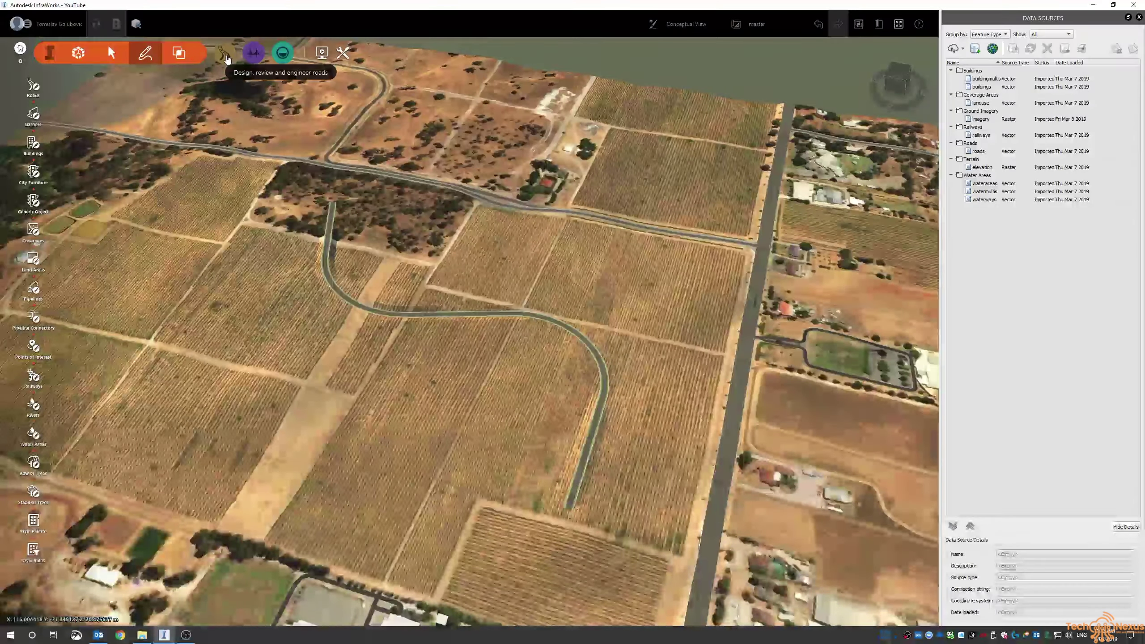
scroll(477, 312, "up", 5)
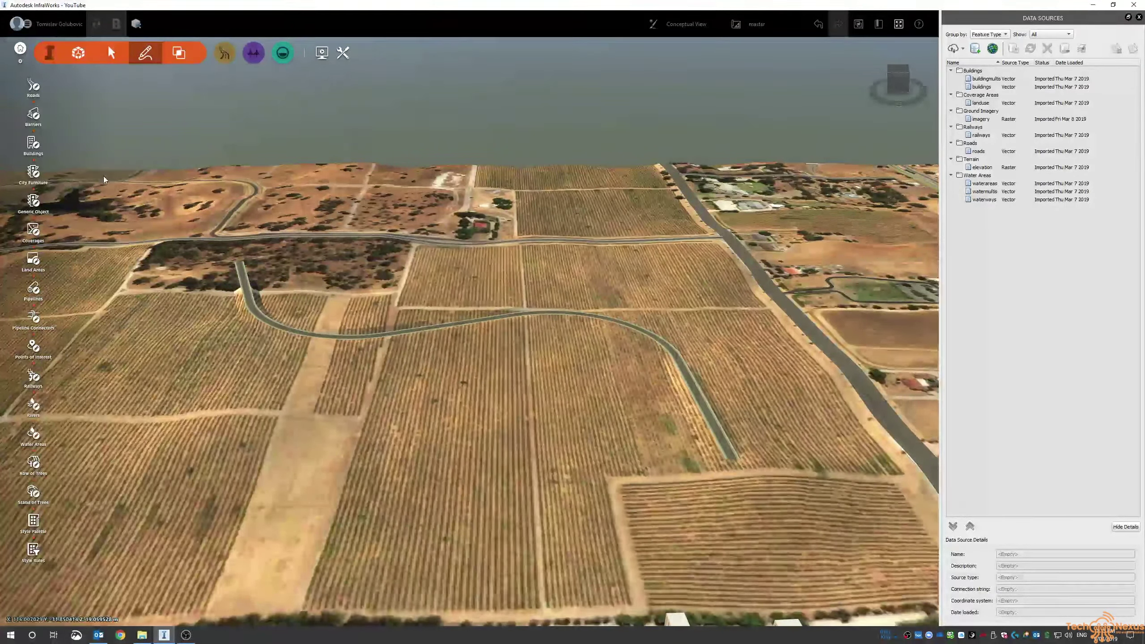
left_click(33, 116)
scroll(235, 230, "up", 3)
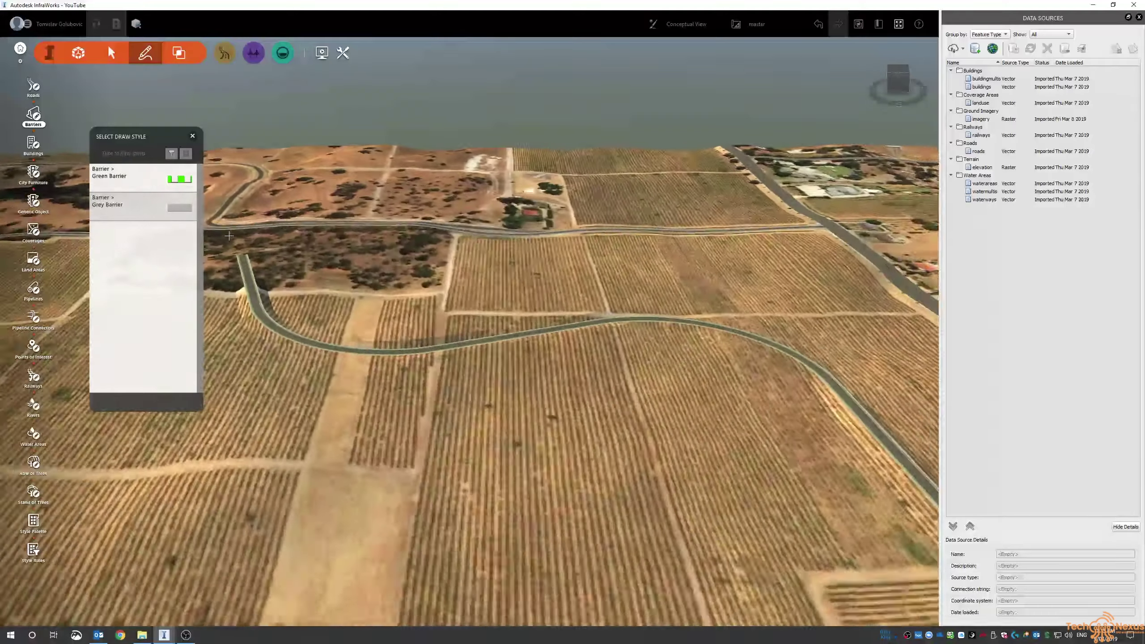
scroll(334, 273, "up", 2)
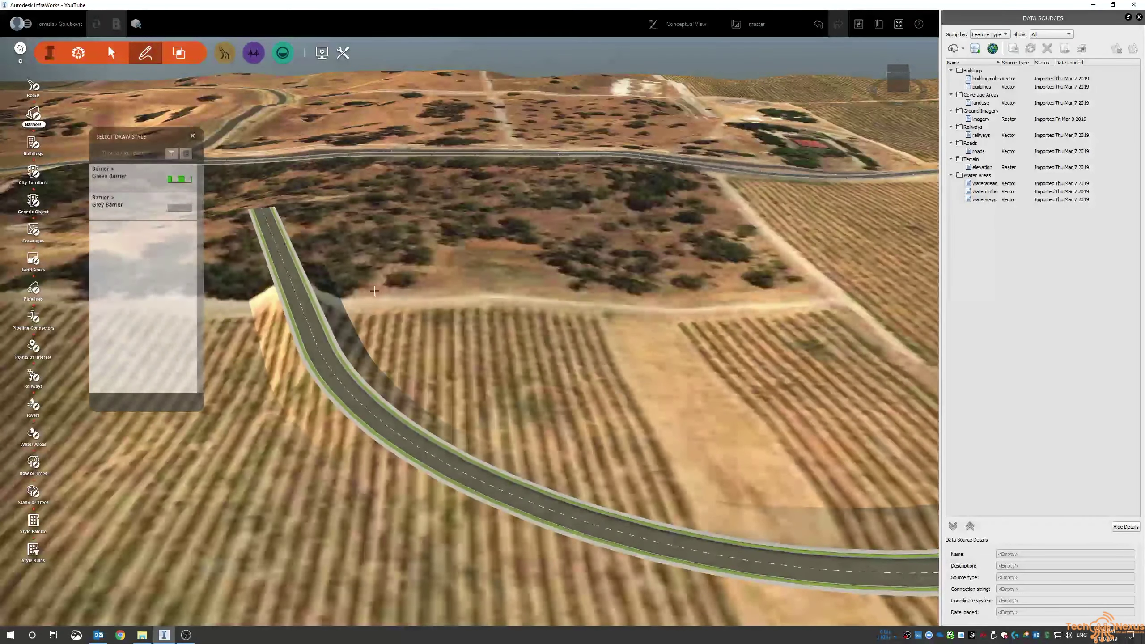
left_click(433, 316)
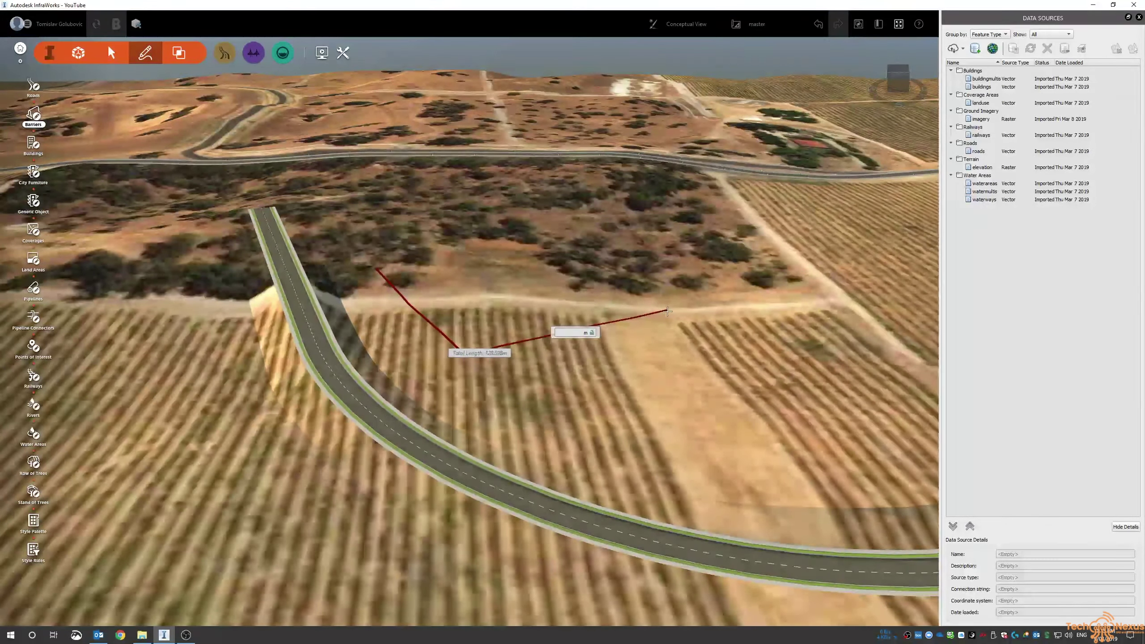
double_click(606, 379)
scroll(472, 364, "up", 5)
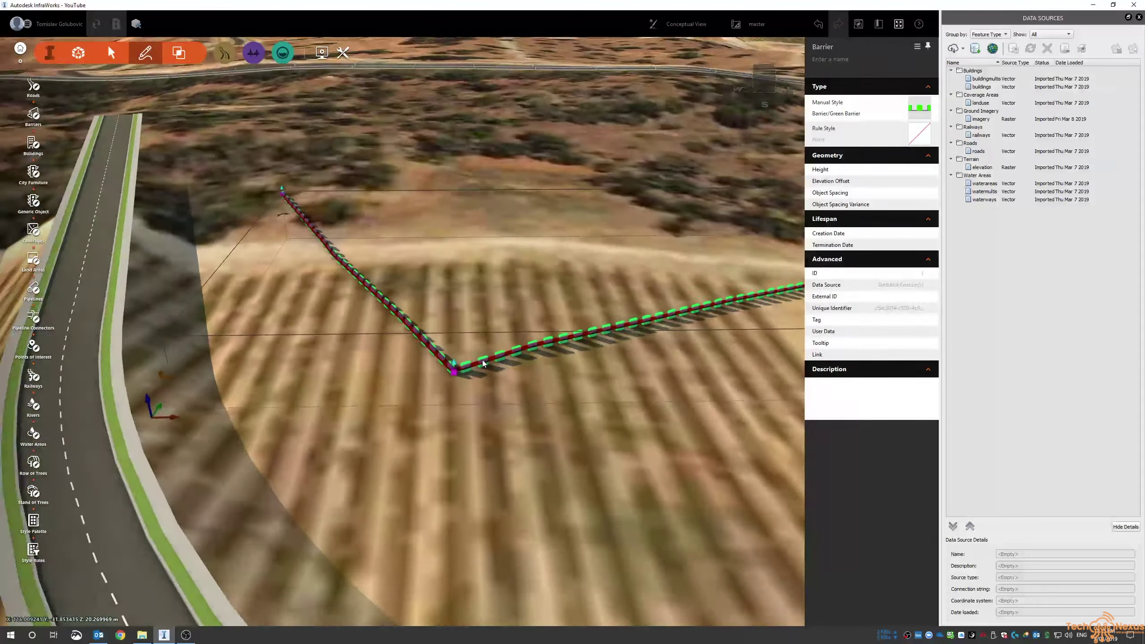
left_click_drag(487, 390, 289, 379)
key("Escape")
left_click_drag(475, 329, 431, 311)
left_click(431, 310)
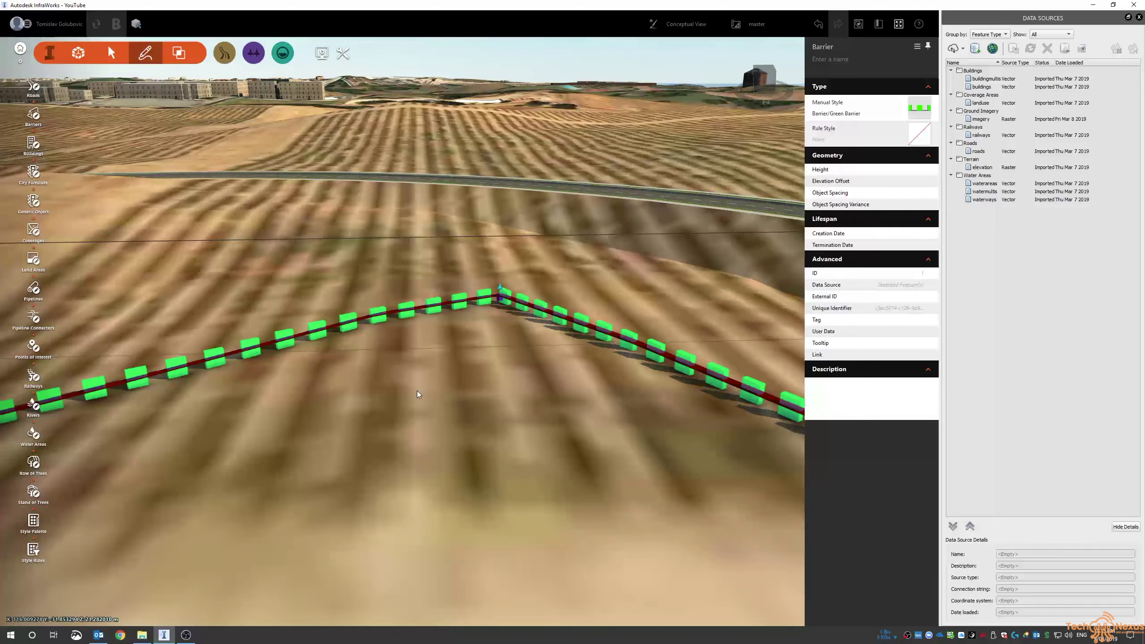
key("Escape")
Step: Draw a four-sided Zoning Commercial coverage area in the vineyard beside the road's bend, view it at an angle and deselect it
left_click_drag(417, 390, 291, 296)
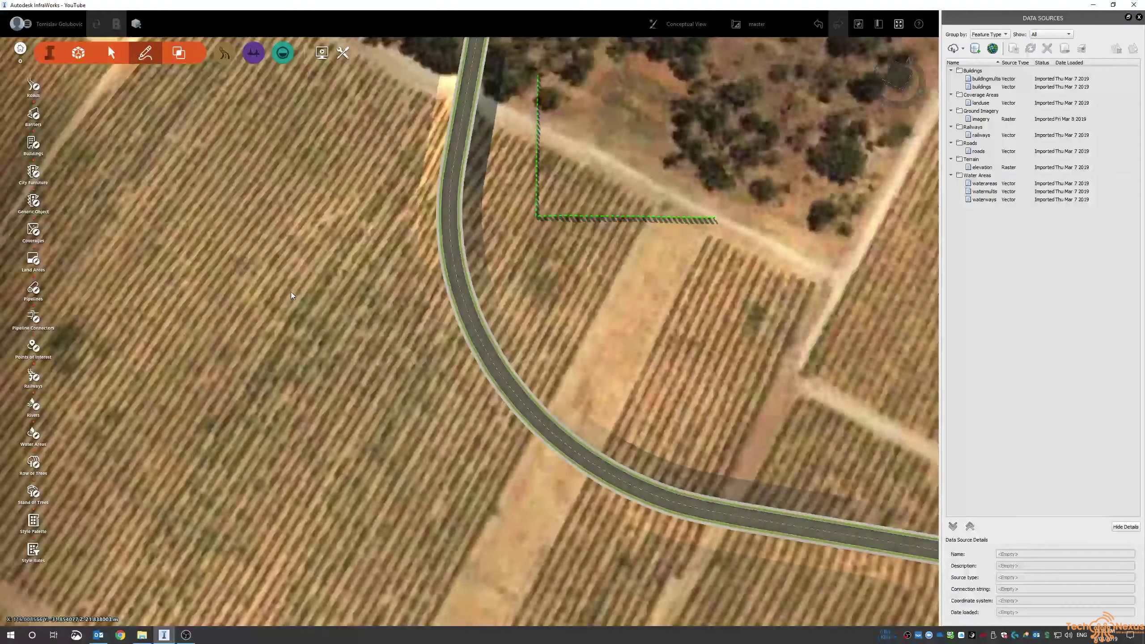
left_click(33, 230)
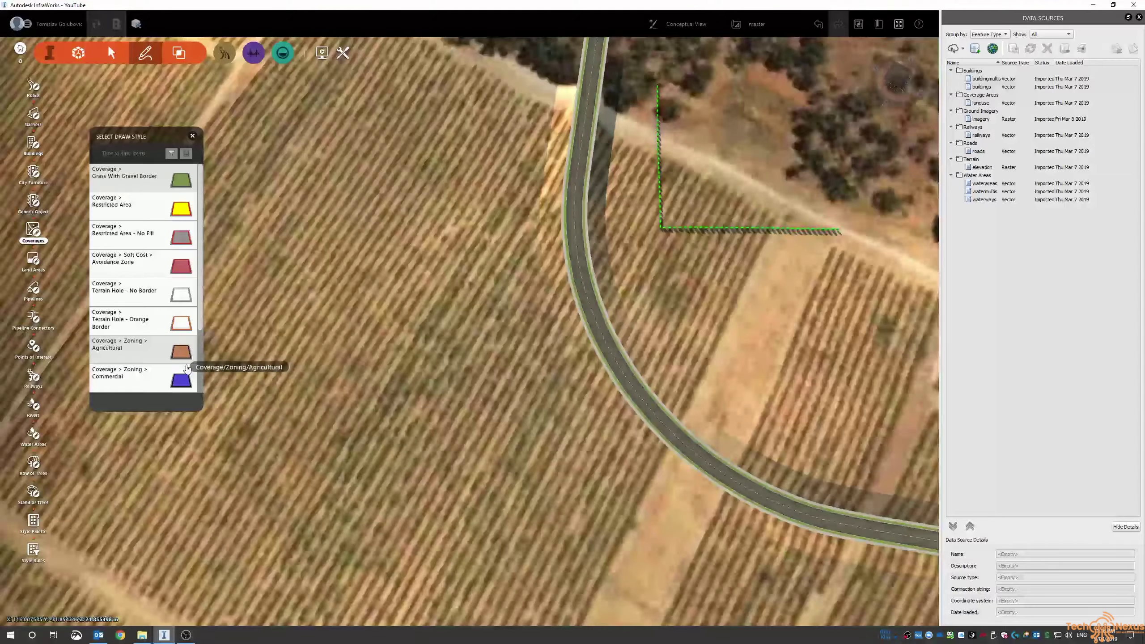
left_click(181, 380)
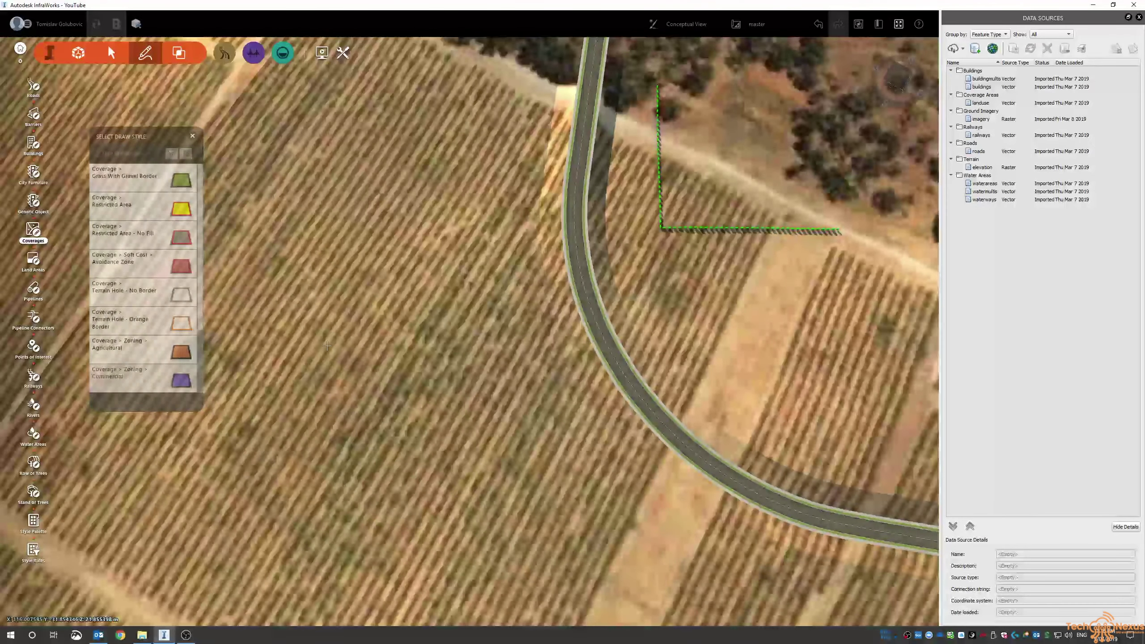
left_click(331, 429)
left_click(314, 254)
left_click(457, 230)
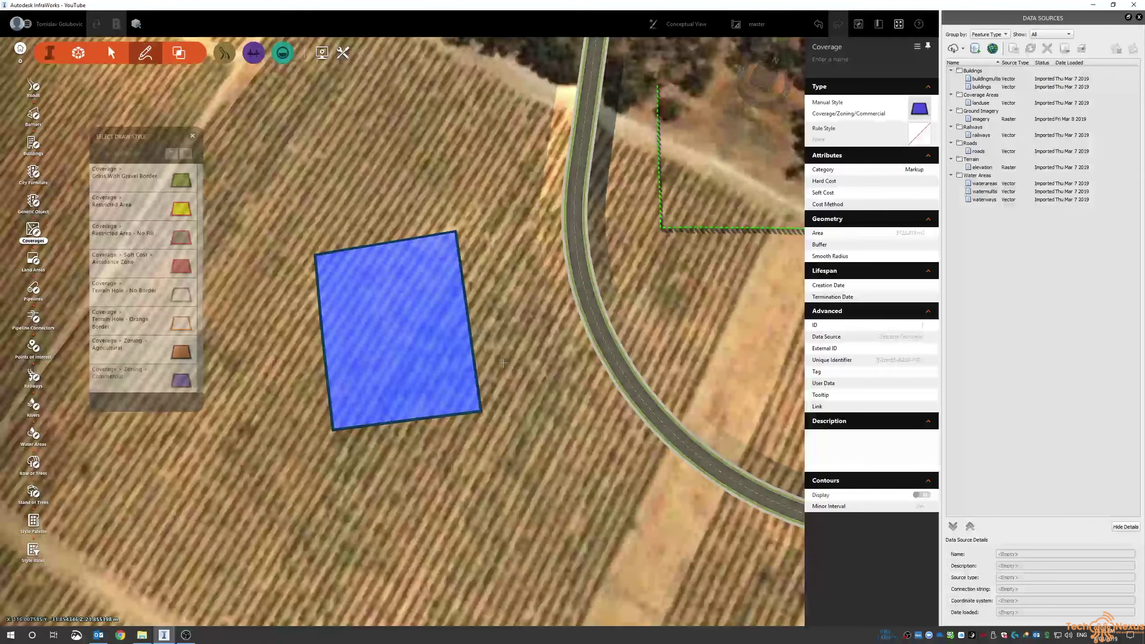
mouse_move(529, 430)
left_mouse_down()
mouse_move(493, 353)
mouse_move(251, 277)
mouse_move(219, 295)
left_mouse_up()
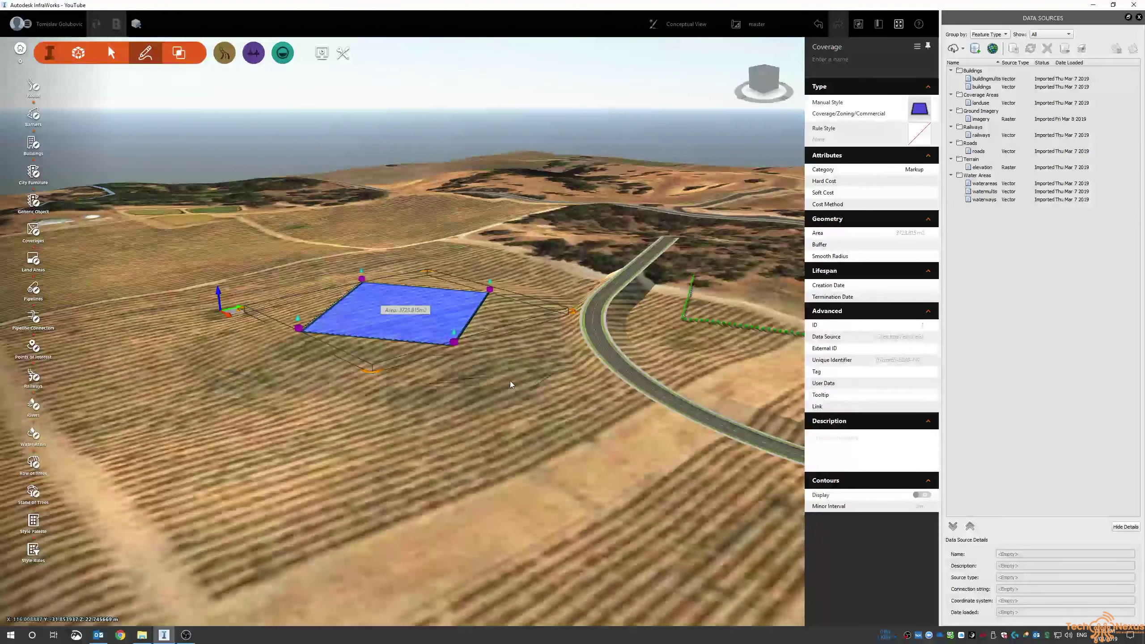
left_click(572, 426)
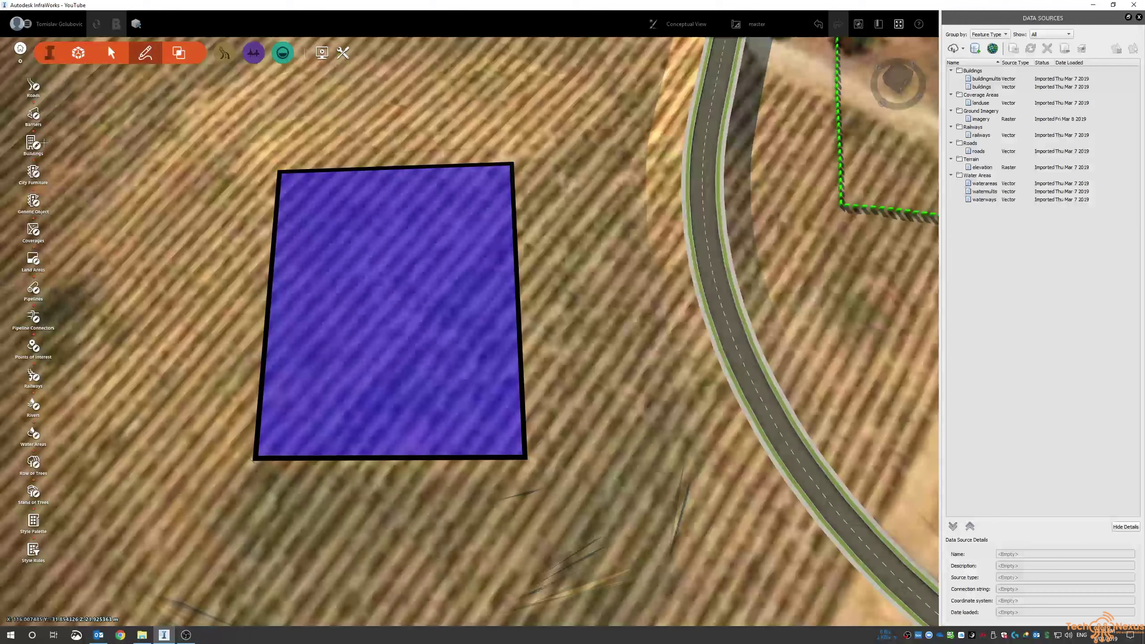
Step: Draw a building with an L-shaped six-corner footprint and the Facade/Brick/Biron style inside the commercial coverage area
left_click(33, 143)
left_click(135, 171)
left_click(309, 234)
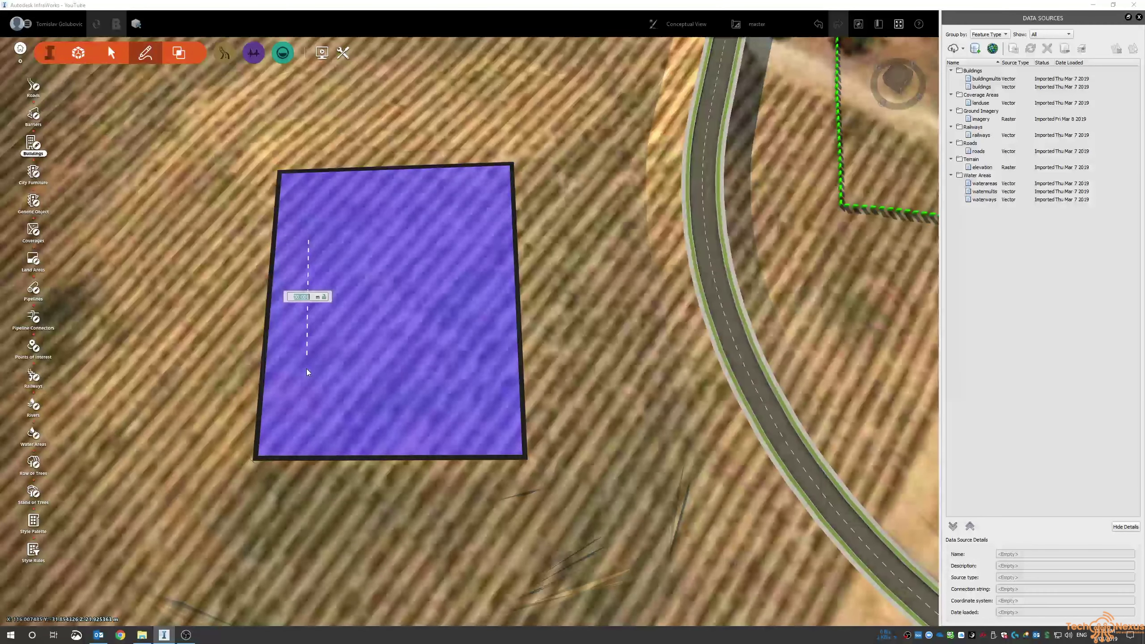
left_click(305, 374)
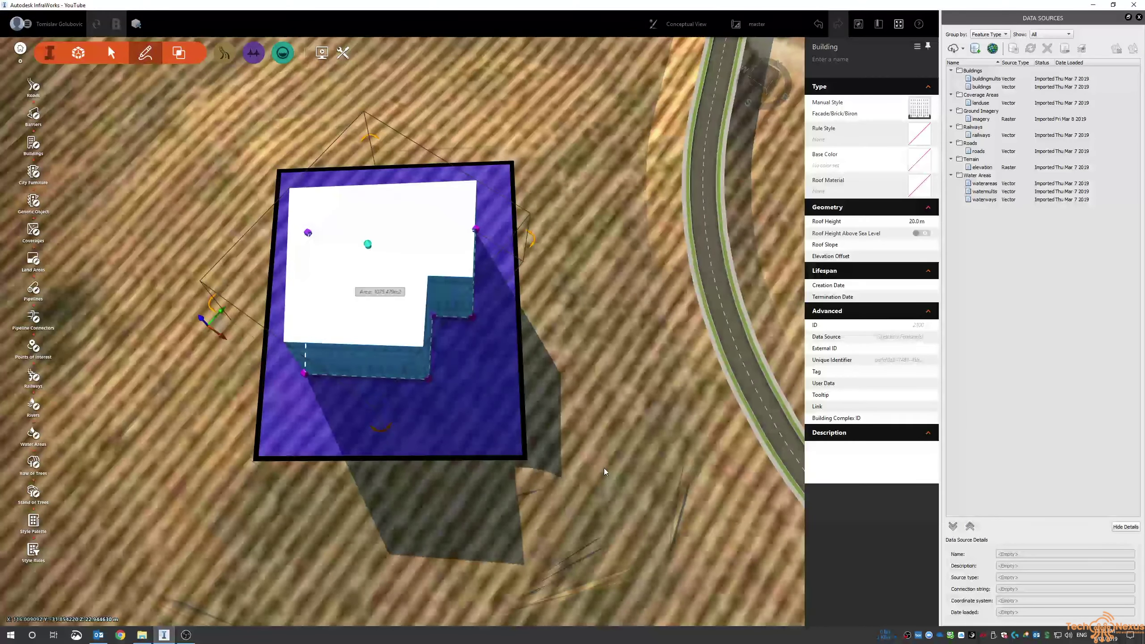
Step: Raise the new building's roof several times higher to make it a tall tower, and deselect it
mouse_move(603, 469)
left_mouse_down()
mouse_move(481, 351)
mouse_move(518, 395)
left_mouse_up()
scroll(518, 394, "down", 5)
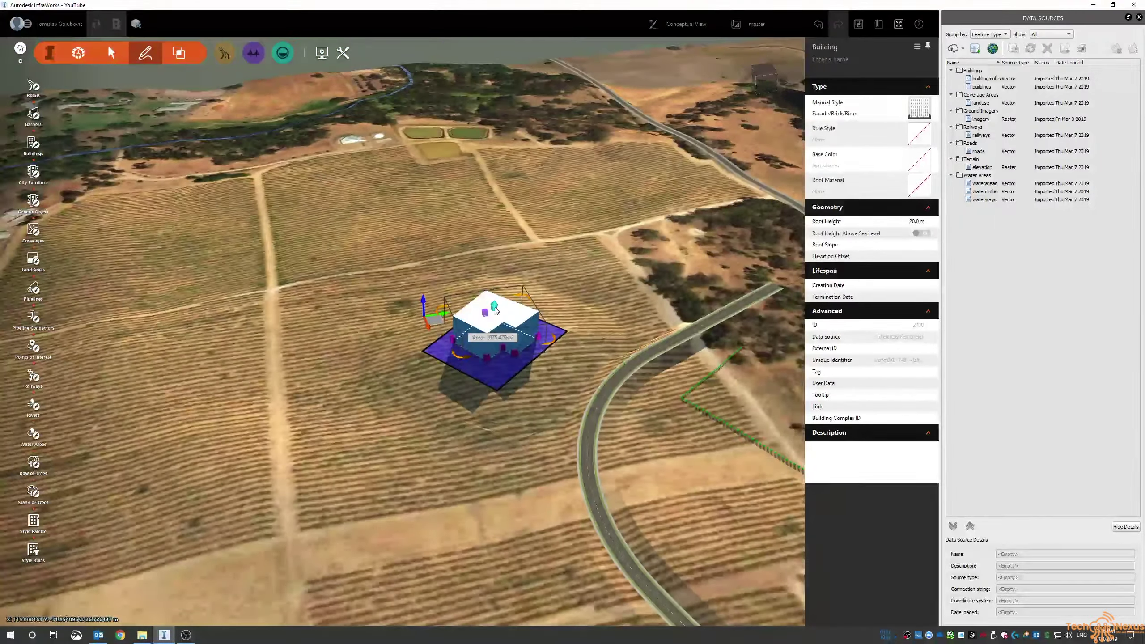
left_click_drag(492, 306, 497, 179)
left_click(531, 428)
Step: Place a Small Sand Pile from the Construction city furniture styles on the coverage area's near corner beside the tower
left_click_drag(419, 444, 583, 443)
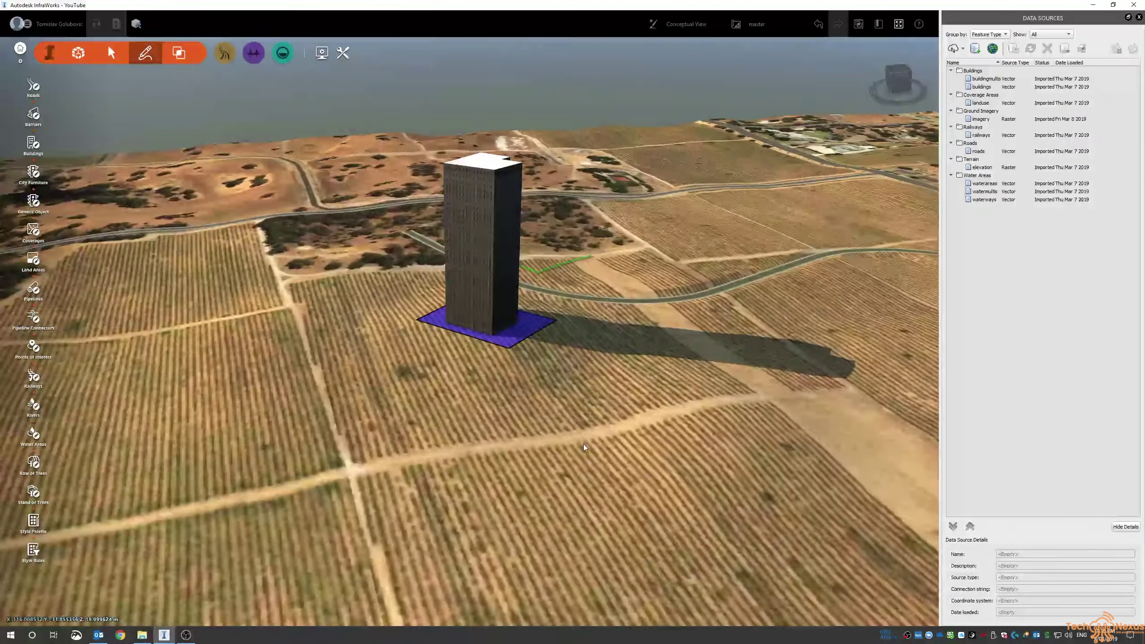
middle_click_drag(583, 443, 428, 445)
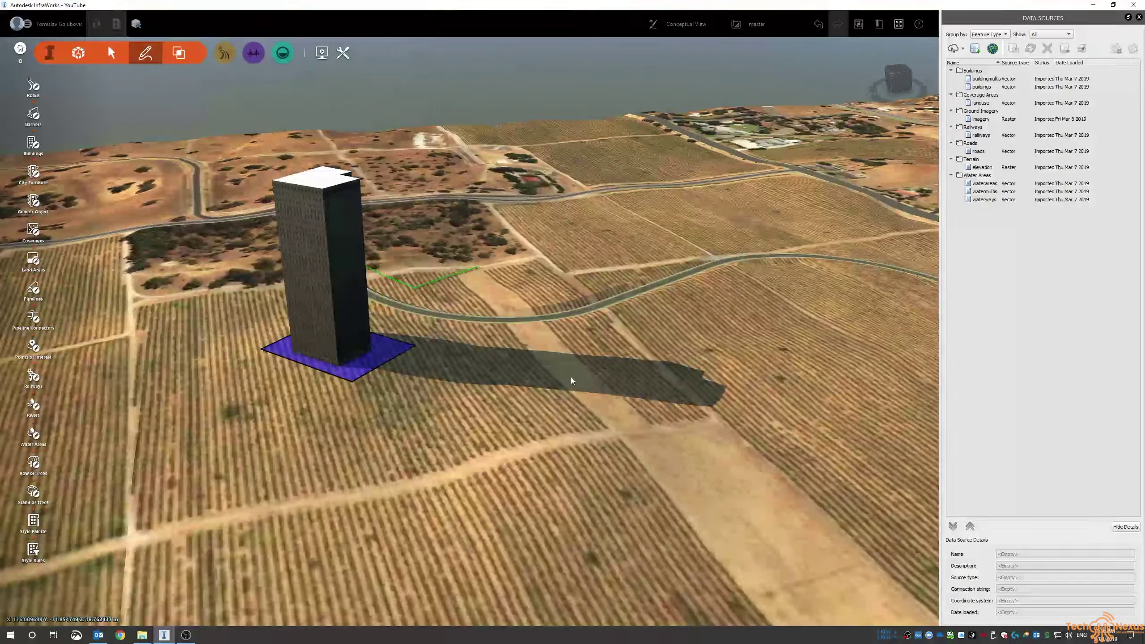
mouse_move(596, 413)
left_mouse_down()
mouse_move(587, 397)
mouse_move(534, 381)
left_mouse_up()
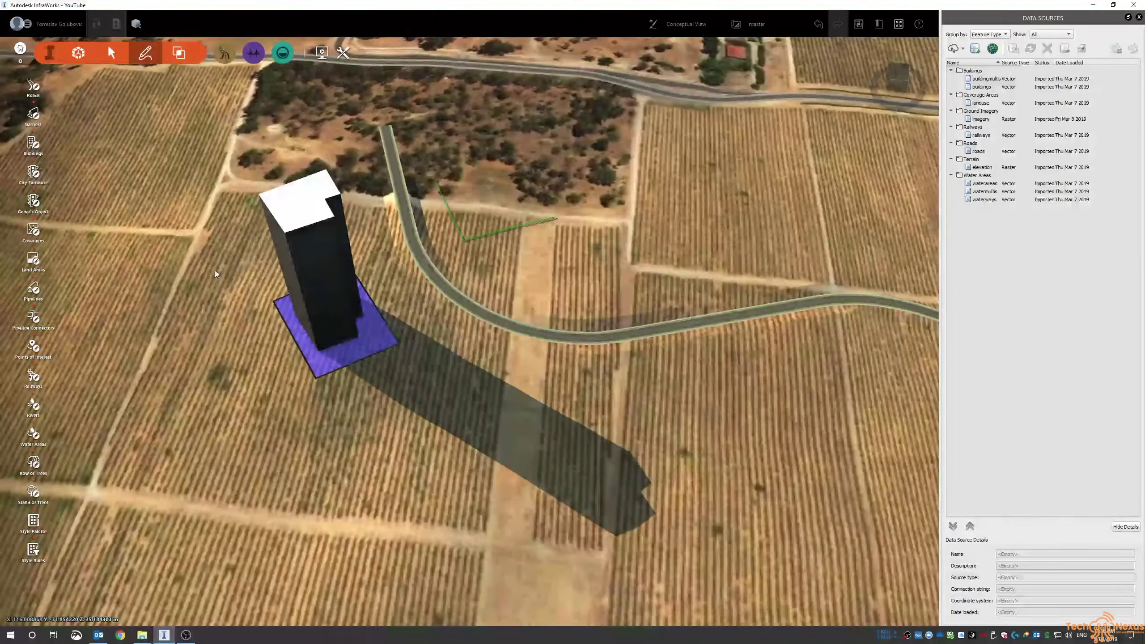
left_click(33, 175)
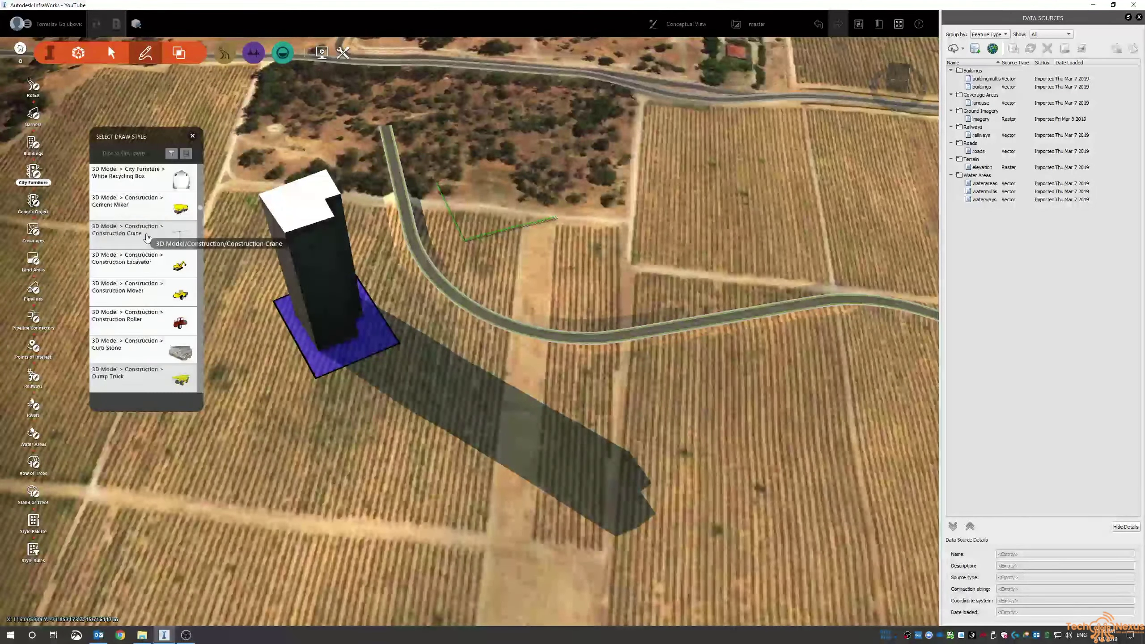
scroll(147, 238, "up", 2)
scroll(150, 245, "down", 5)
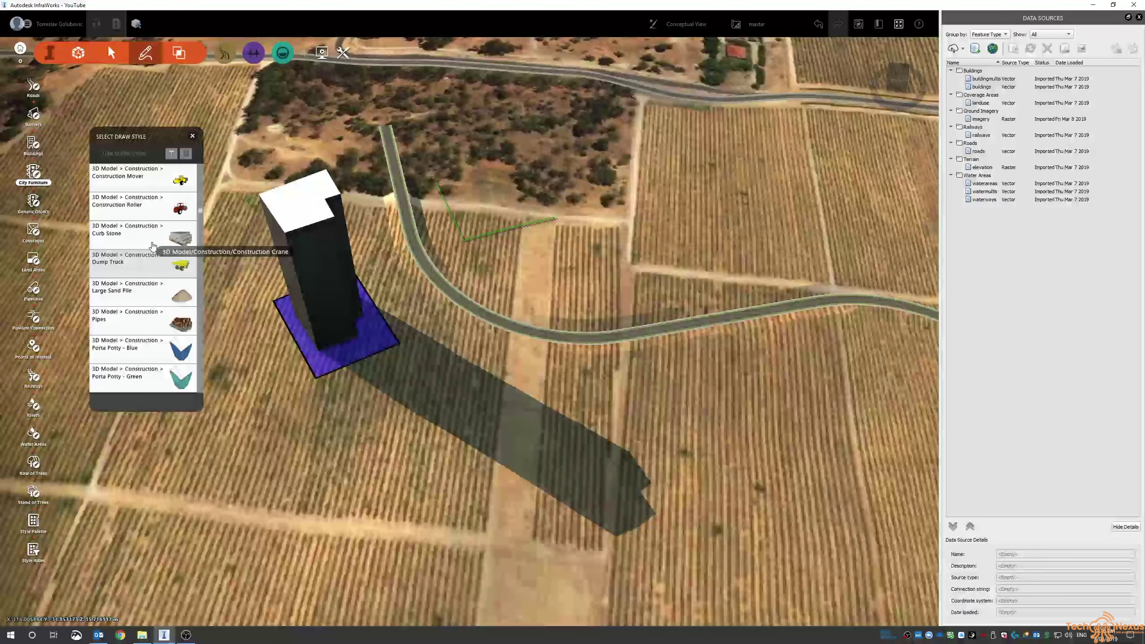
scroll(153, 246, "down", 10)
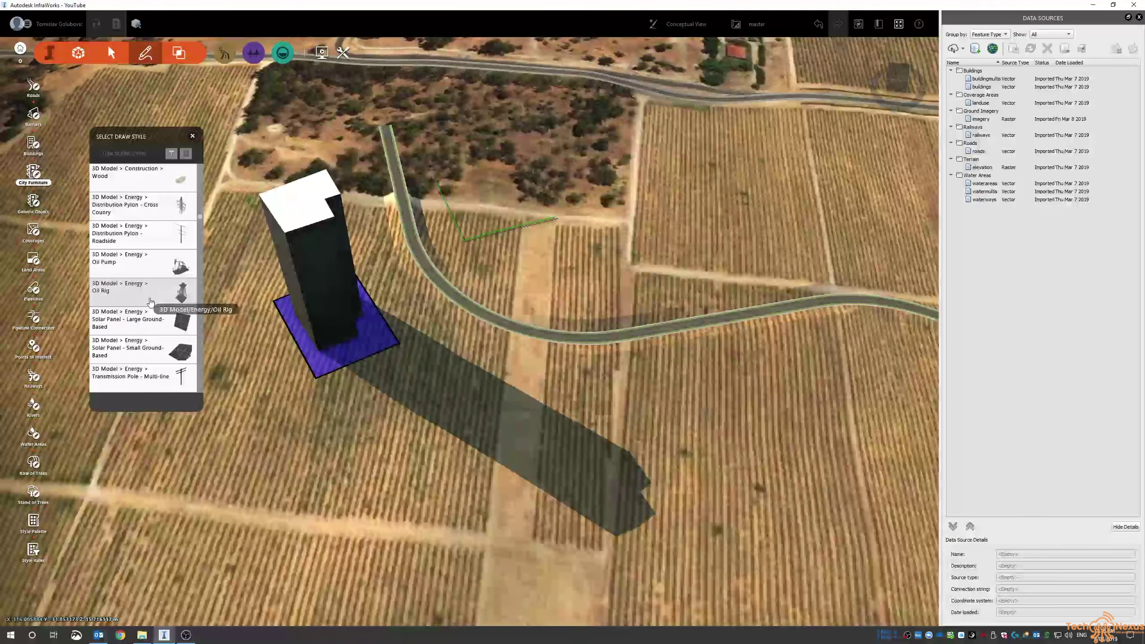
scroll(160, 305, "up", 4)
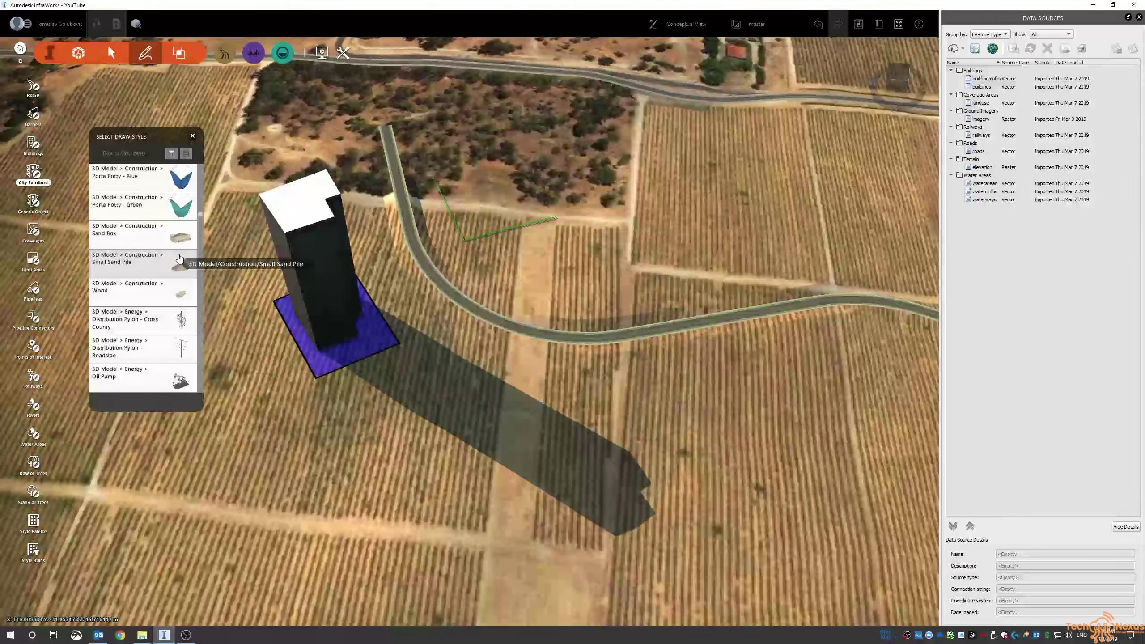
left_click(178, 270)
scroll(314, 369, "up", 6)
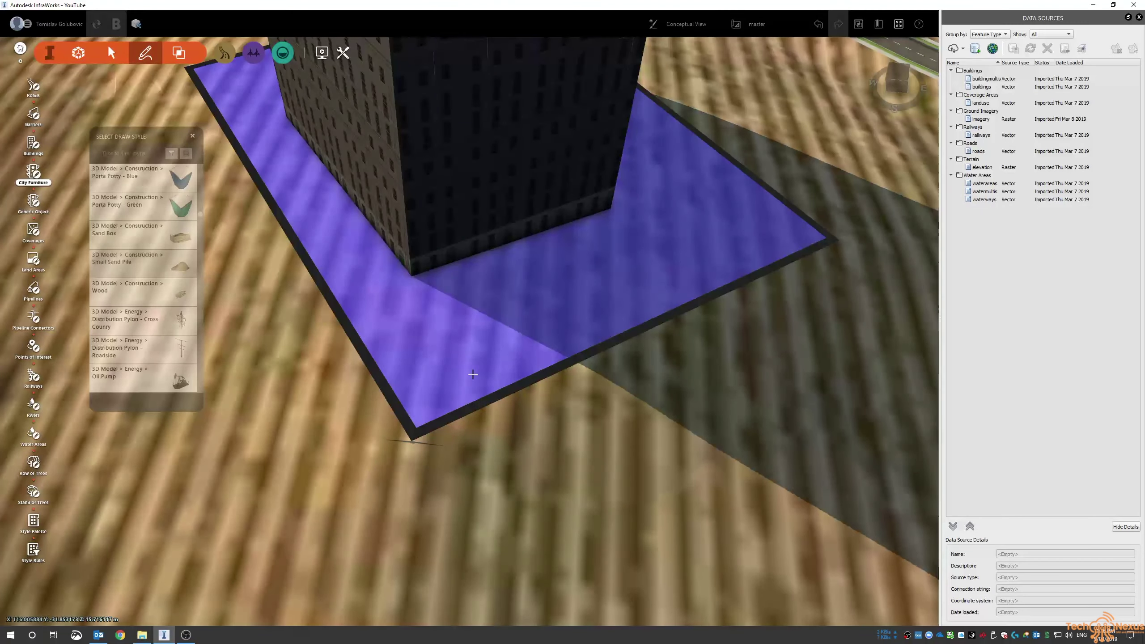
double_click(434, 359)
key("Escape")
Step: Stretch the small sand pile to a greater height, inspect it from another side and deselect it
left_click_drag(458, 395, 381, 332)
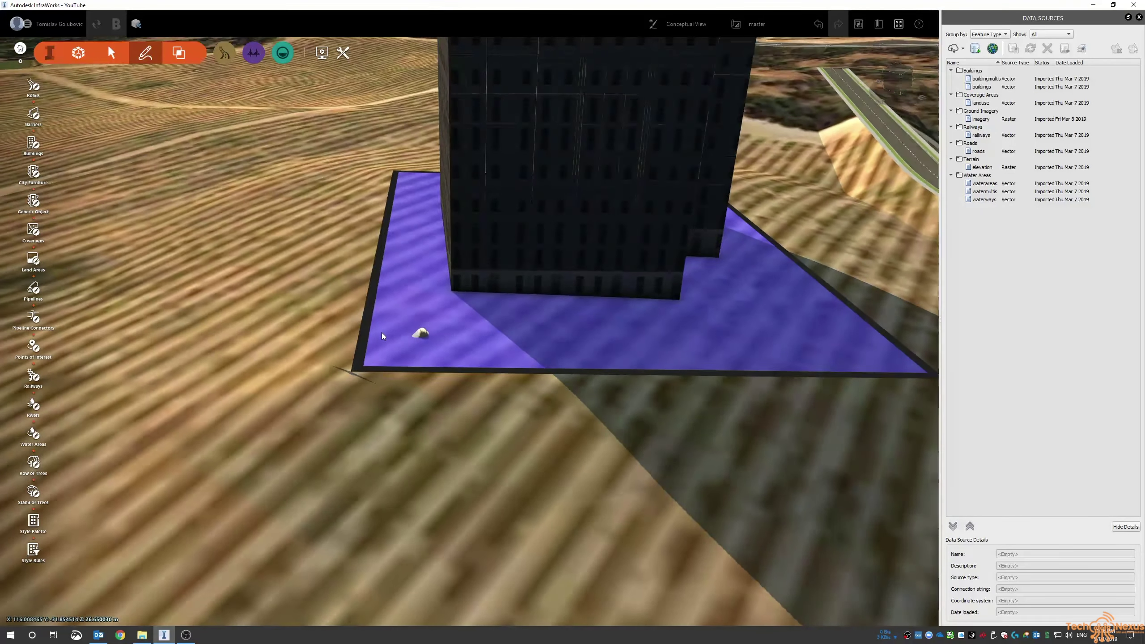
scroll(453, 332, "up", 5)
left_click(421, 332)
scroll(423, 276, "up", 4)
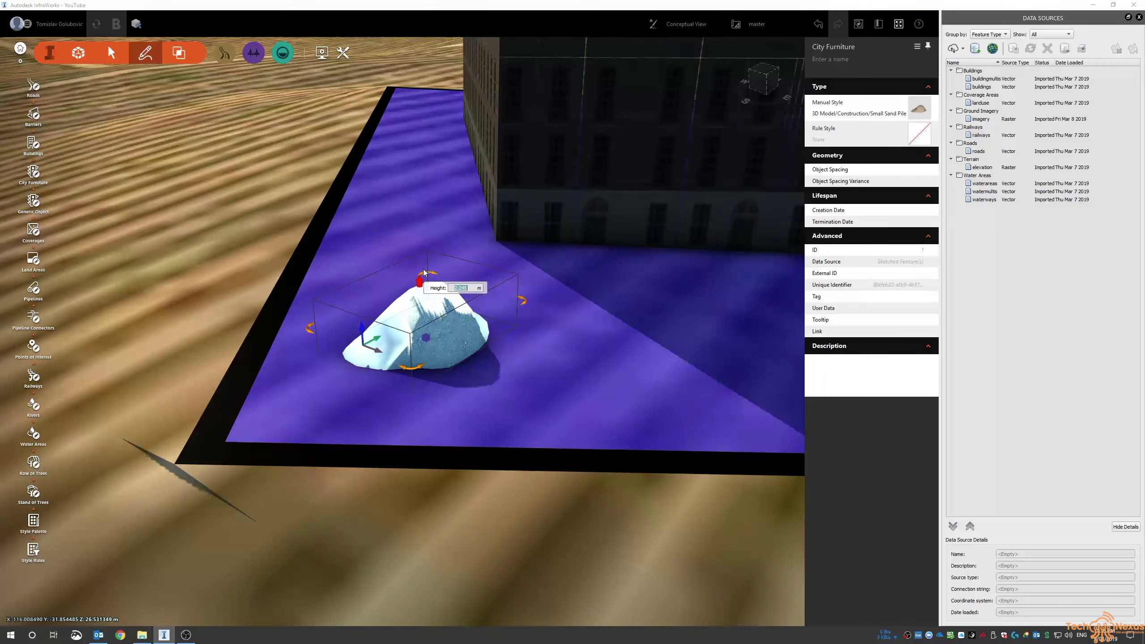
left_click_drag(423, 270, 404, 230)
left_click_drag(423, 413, 525, 433)
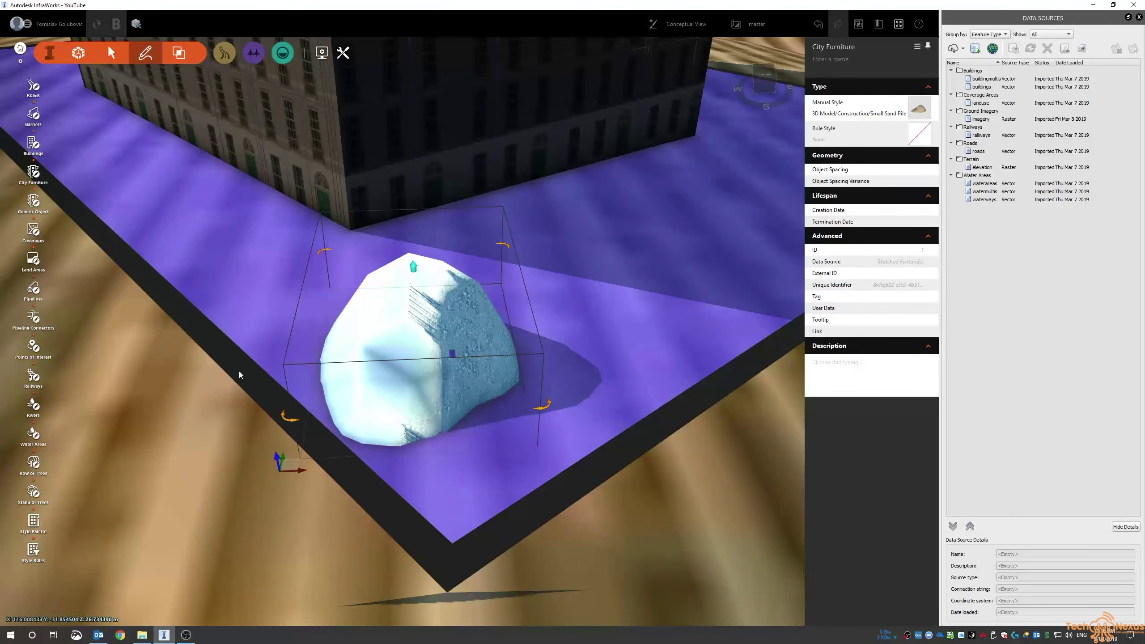
scroll(460, 426, "down", 5)
key("Escape")
Step: Place a Construction Excavator from the Construction city furniture styles in the field beside the purple coverage area
left_click(34, 172)
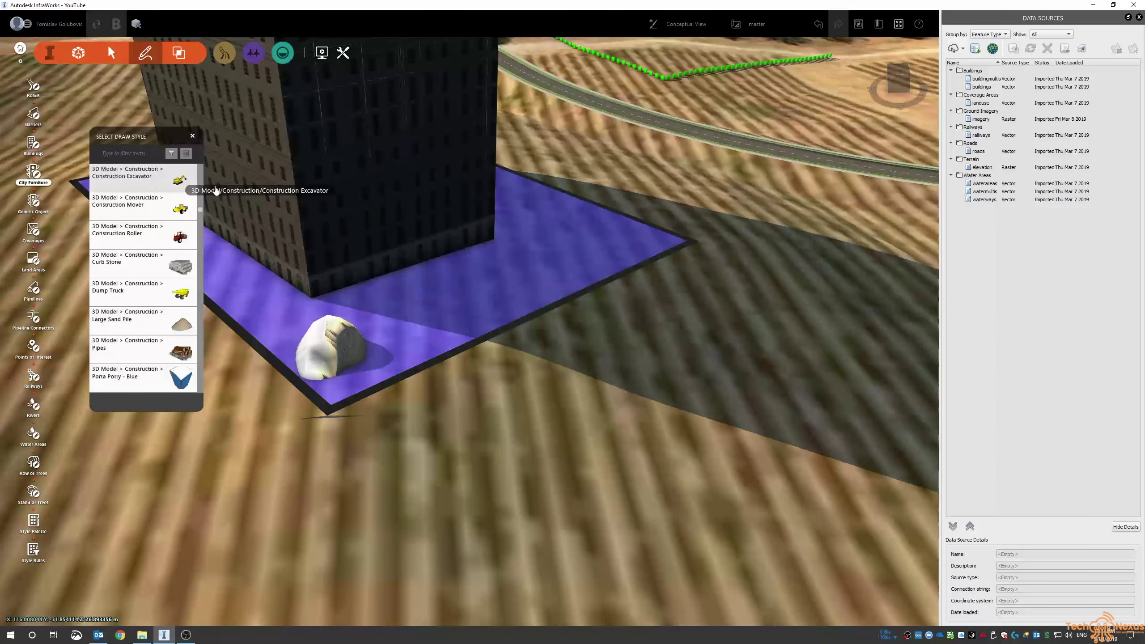
scroll(616, 244, "down", 3)
scroll(616, 244, "down", 2)
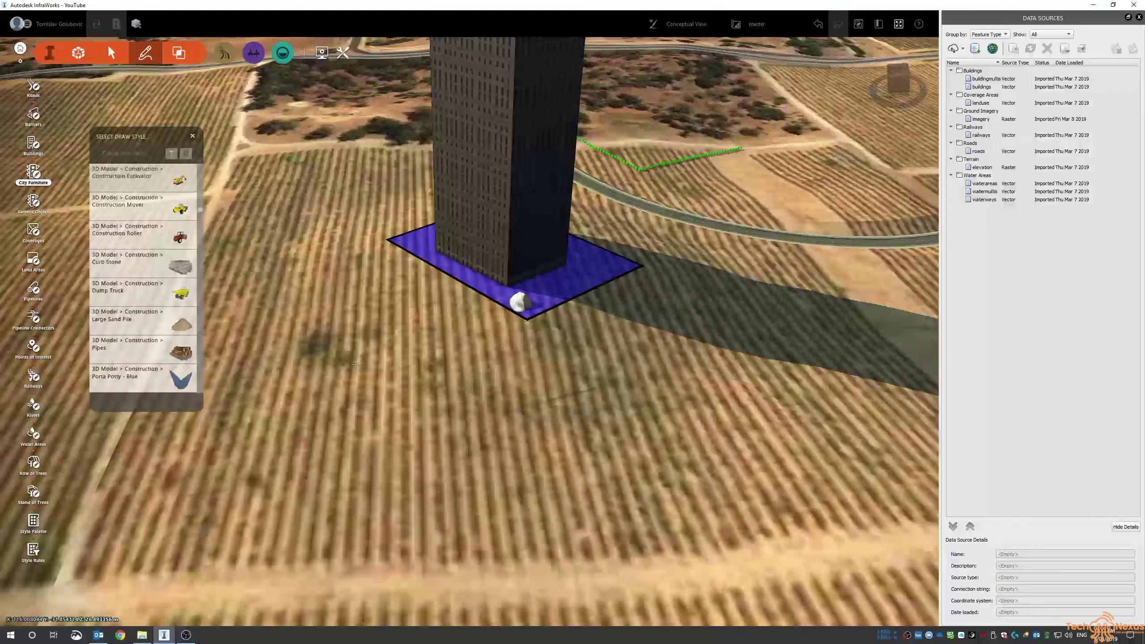
scroll(384, 357, "up", 2)
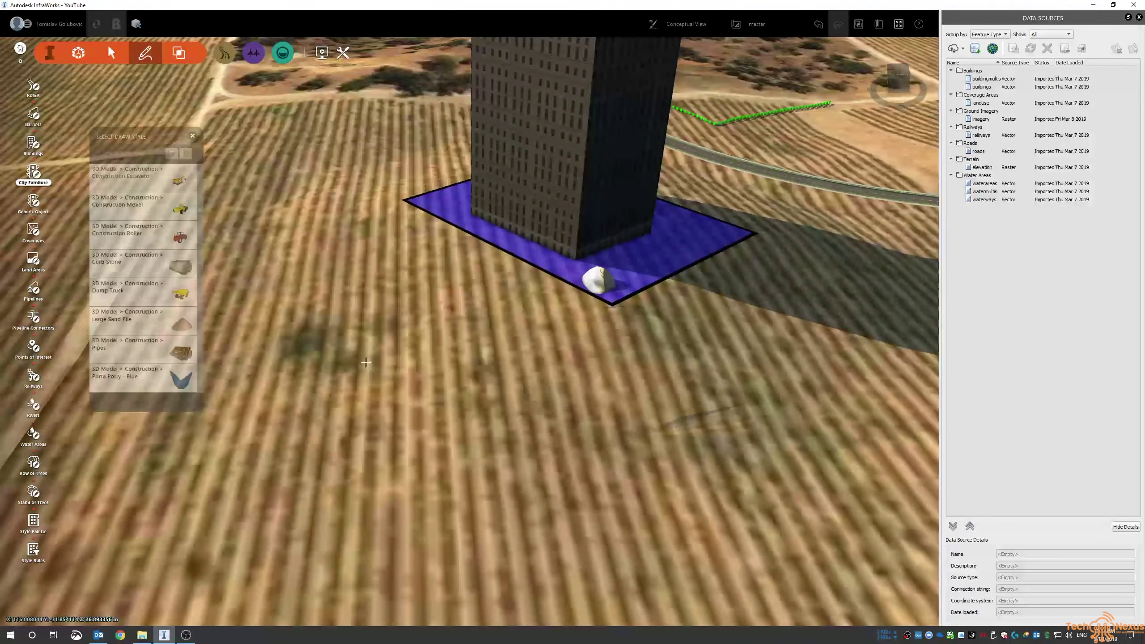
double_click(407, 331)
scroll(381, 369, "up", 3)
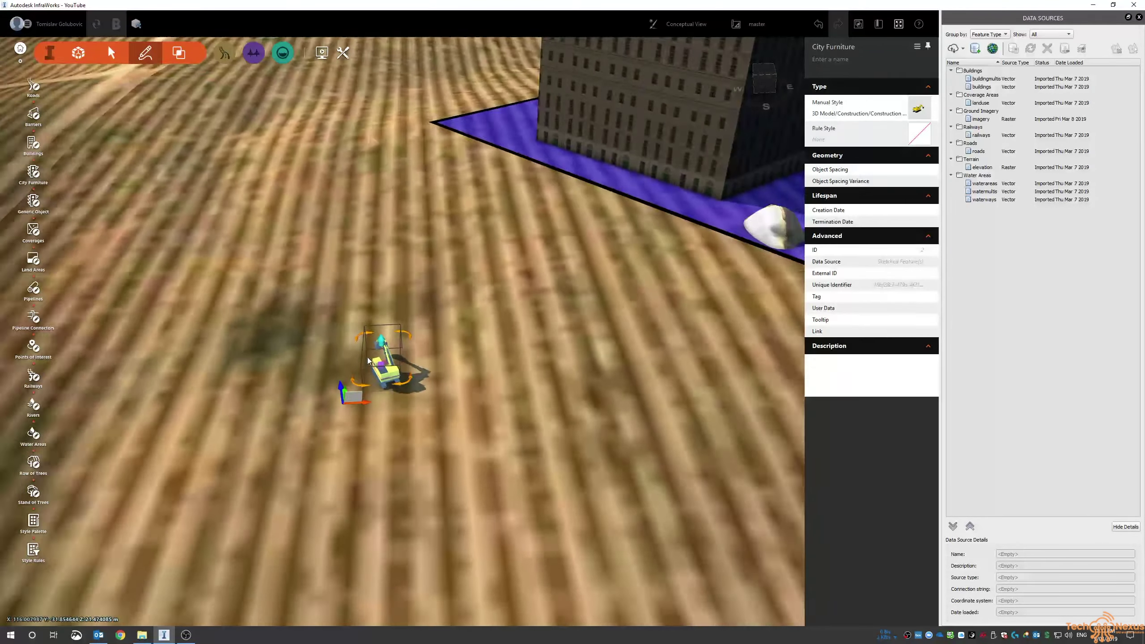
Step: Scale the excavator up to several times its size, turn its arm towards the tower's sand pile and deselect it
left_click_drag(391, 341, 404, 239)
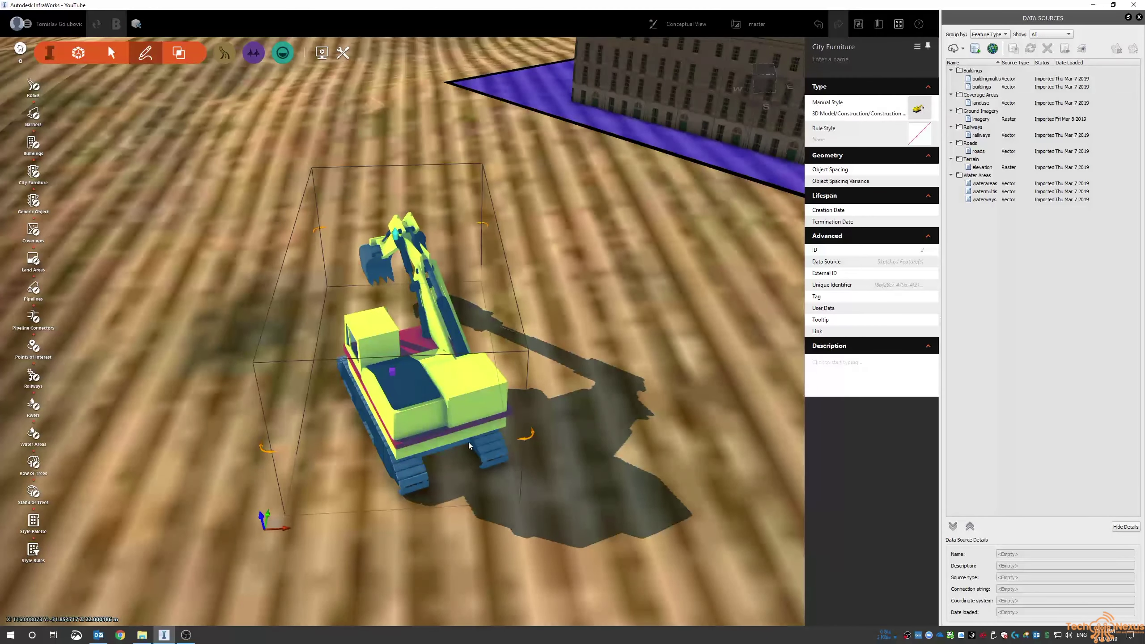
left_click_drag(475, 382, 406, 347)
scroll(406, 347, "down", 3)
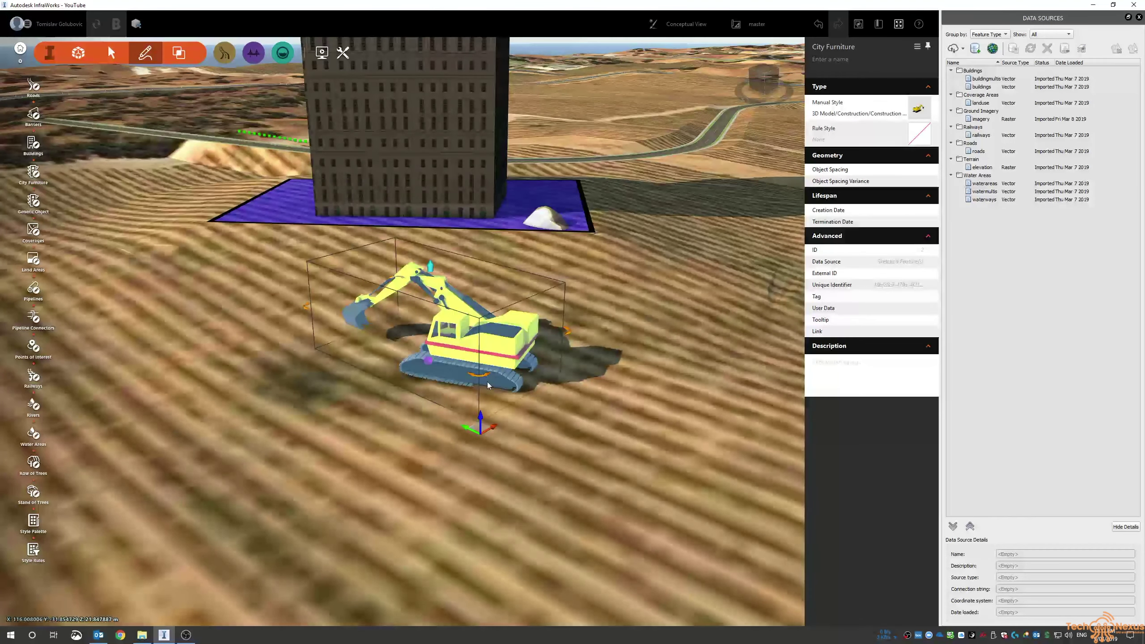
left_click_drag(486, 377, 598, 409)
left_click(548, 475)
left_click_drag(550, 478, 139, 238)
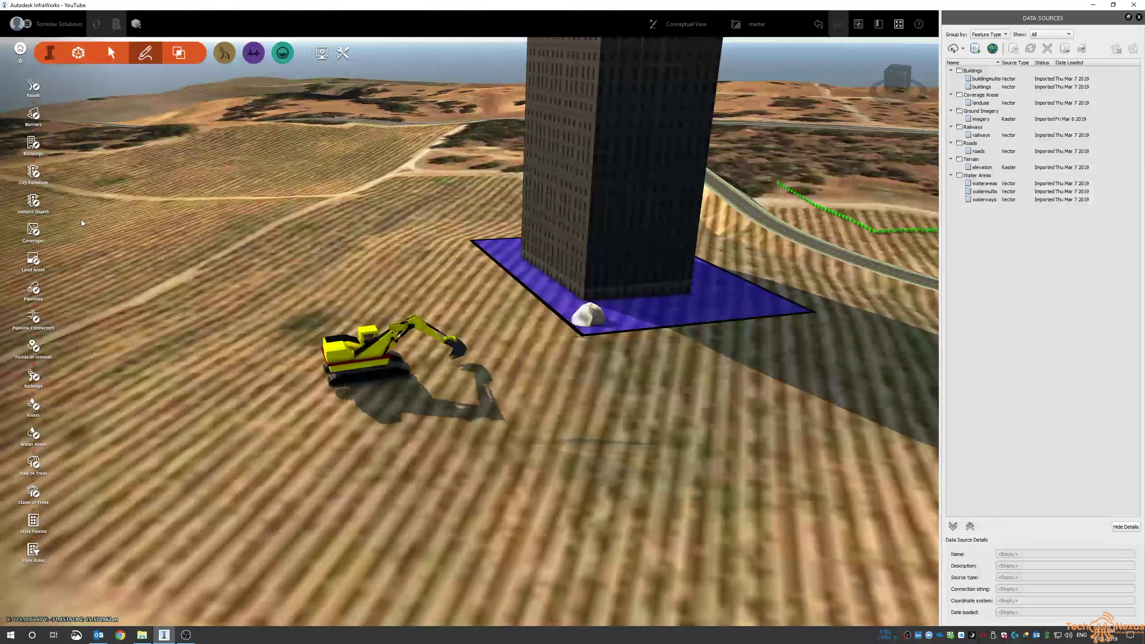
Step: Draw a rectangular land area with the Land Cover/Gravel - Mixed style across the dirt track in the neighbouring vineyard
left_click_drag(231, 240, 656, 471)
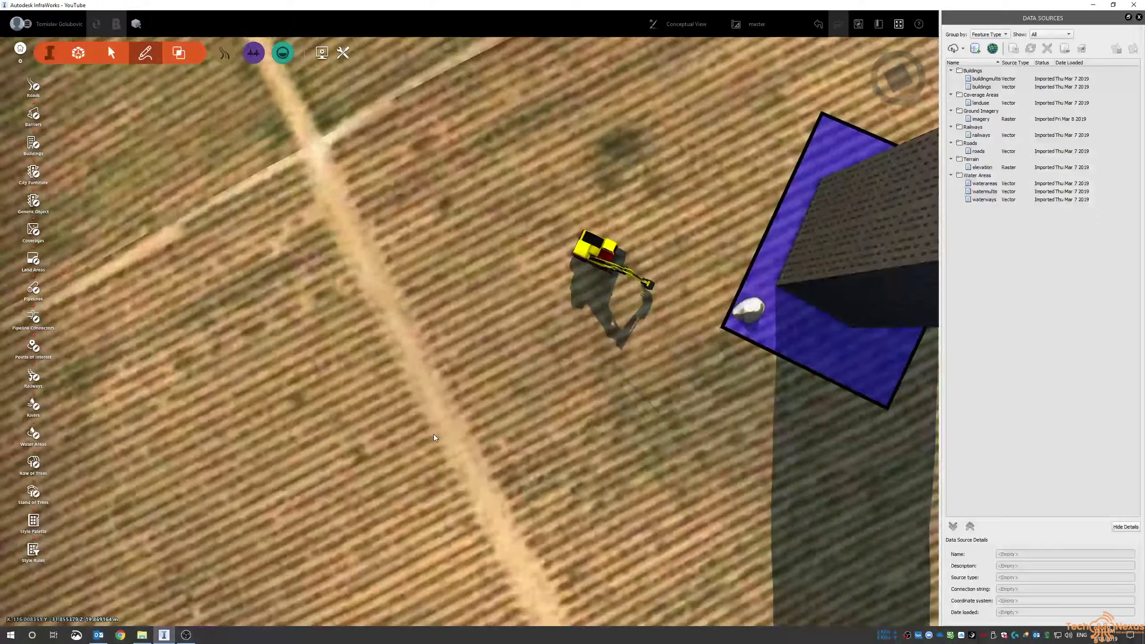
left_click_drag(435, 436, 628, 375)
scroll(628, 375, "down", 5)
left_click_drag(507, 383, 476, 297)
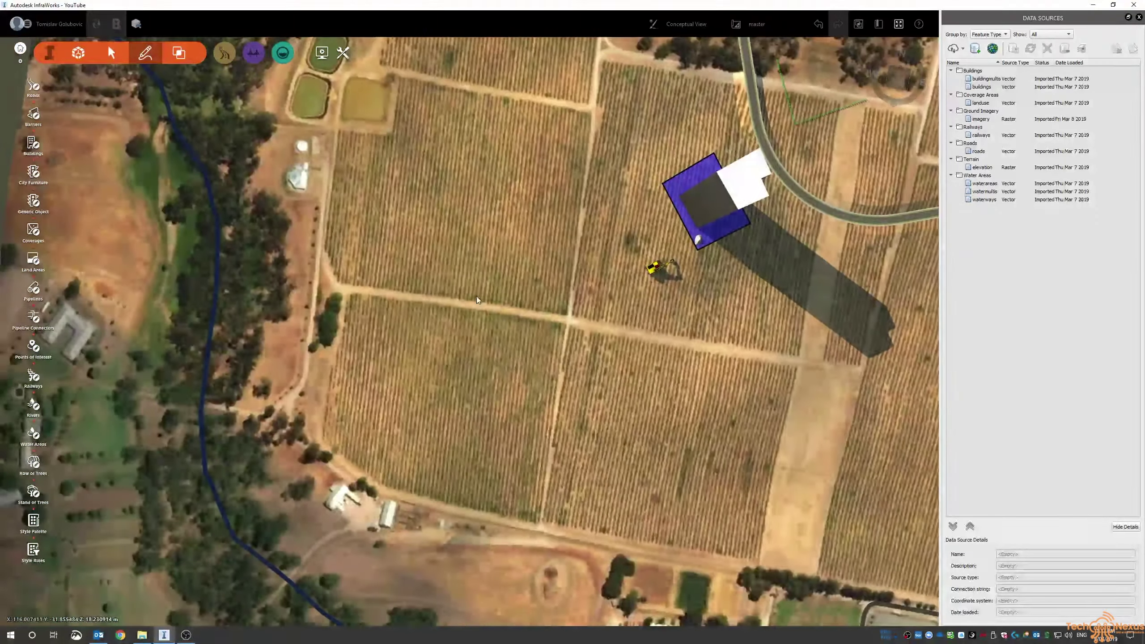
left_click(35, 268)
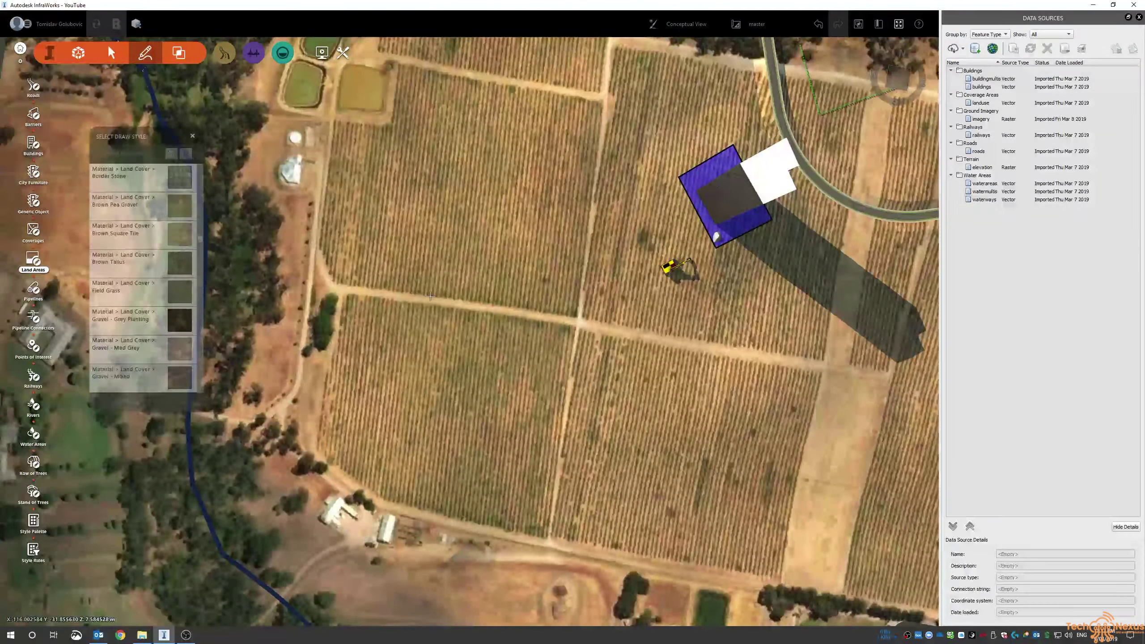
scroll(424, 263, "up", 3)
left_click(416, 265)
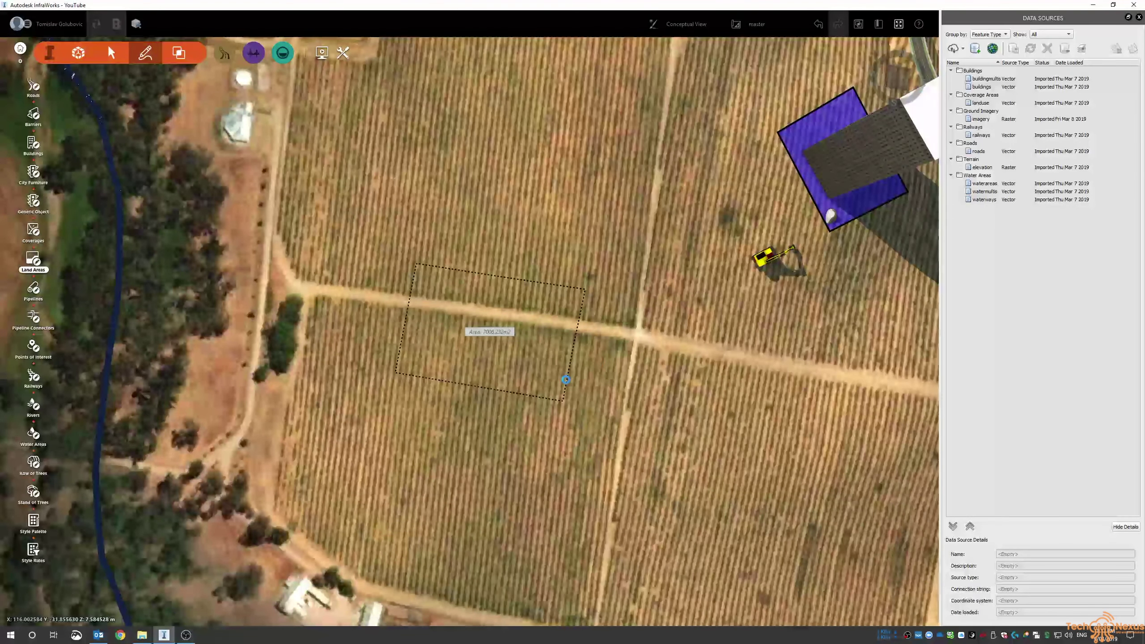
double_click(566, 378)
Step: Raise the gravel land area above the terrain to form an embanked pad and deselect it
middle_click_drag(541, 412, 513, 344, "shift")
left_click_drag(346, 413, 348, 402)
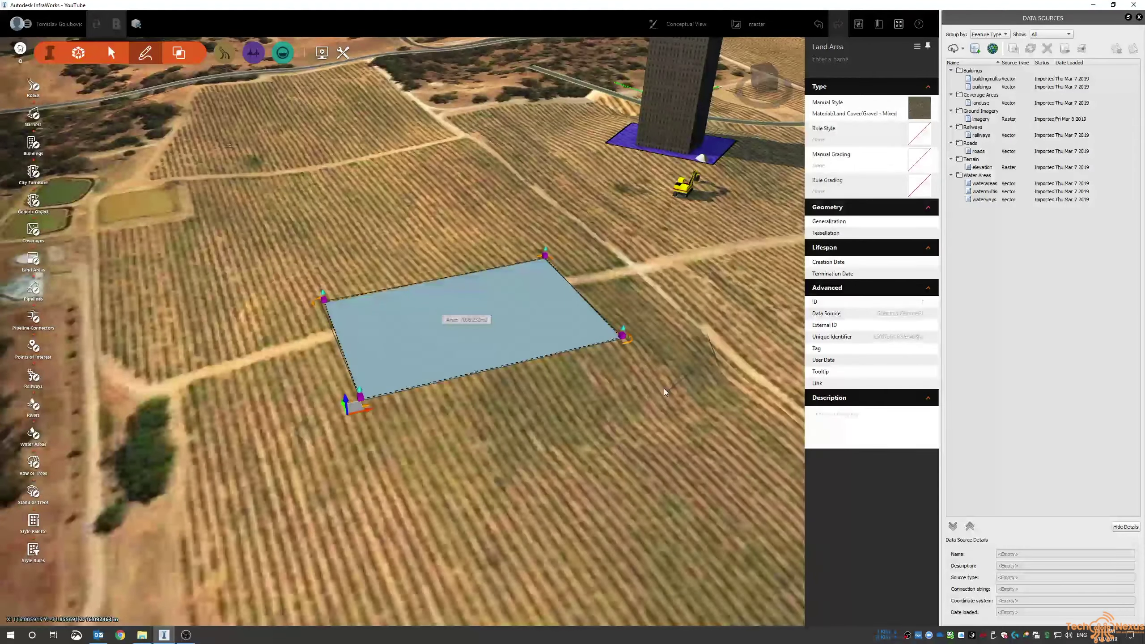
left_click(544, 482)
left_click_drag(543, 482, 538, 550)
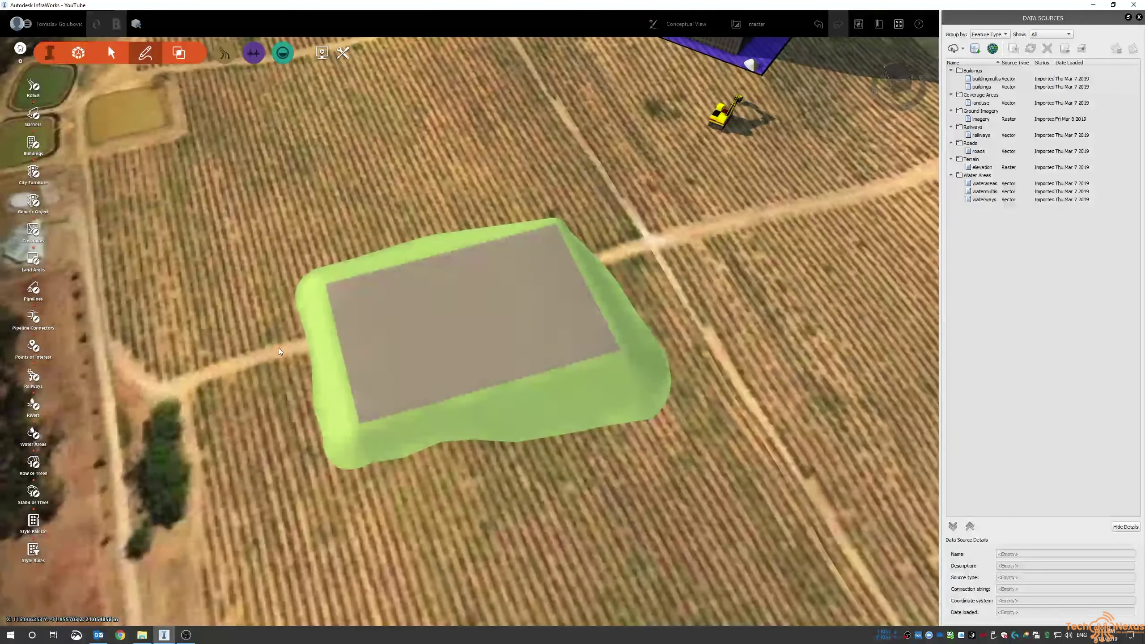
Step: Draw a smaller rectangular Gravel - Mixed land area of about 2,560 m² on top of the raised pad and lift it slightly
left_click(54, 267)
left_click(360, 302)
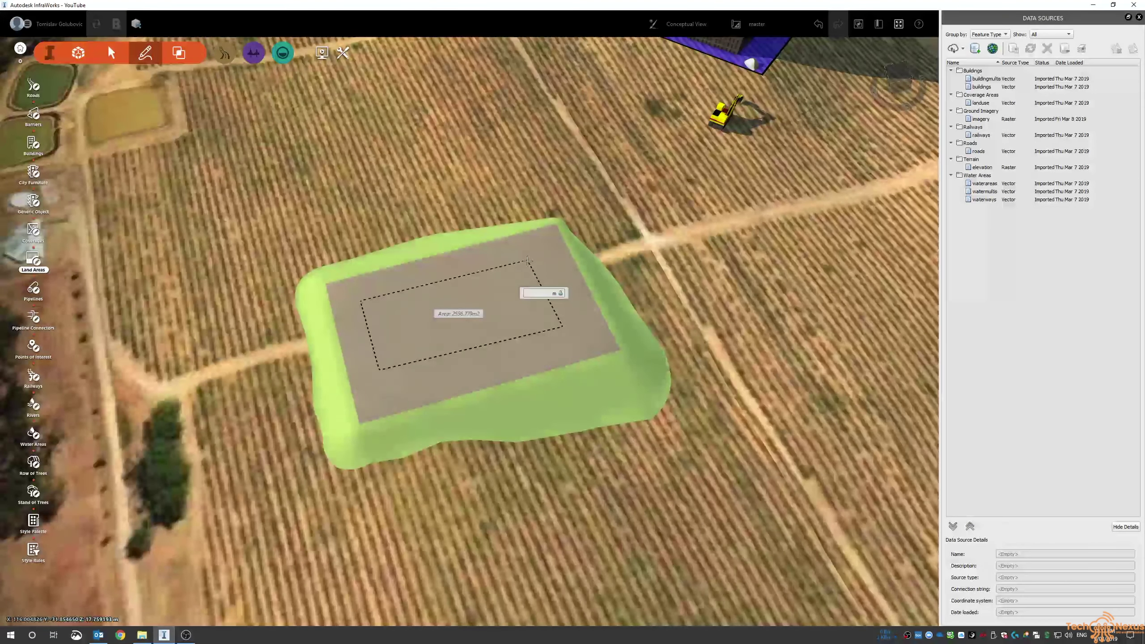
double_click(560, 369)
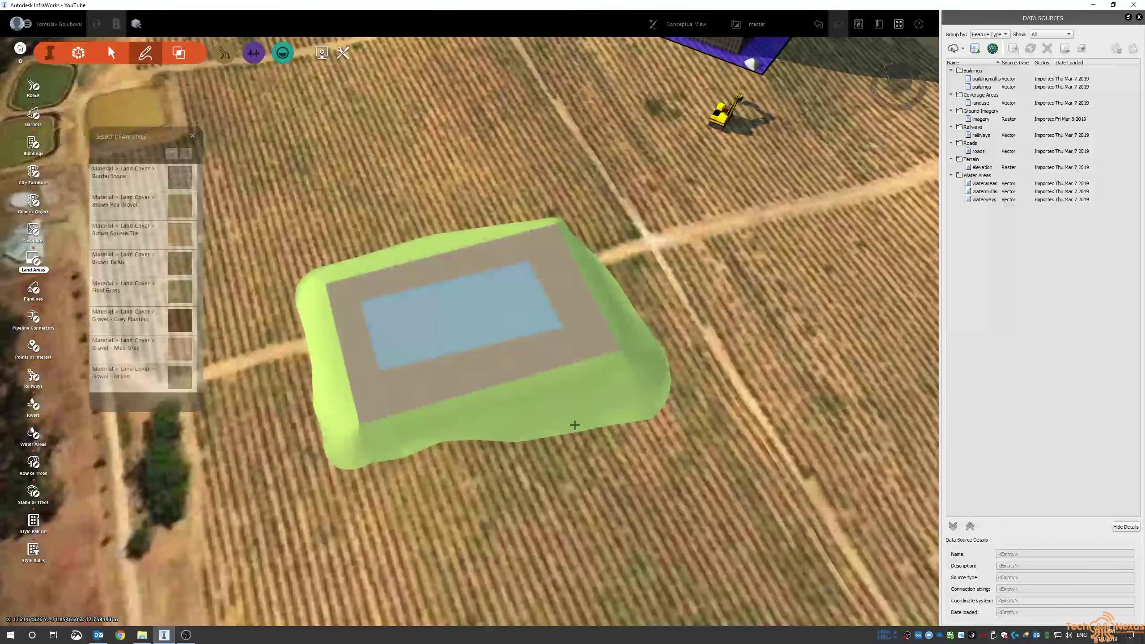
left_click_drag(571, 451, 584, 472)
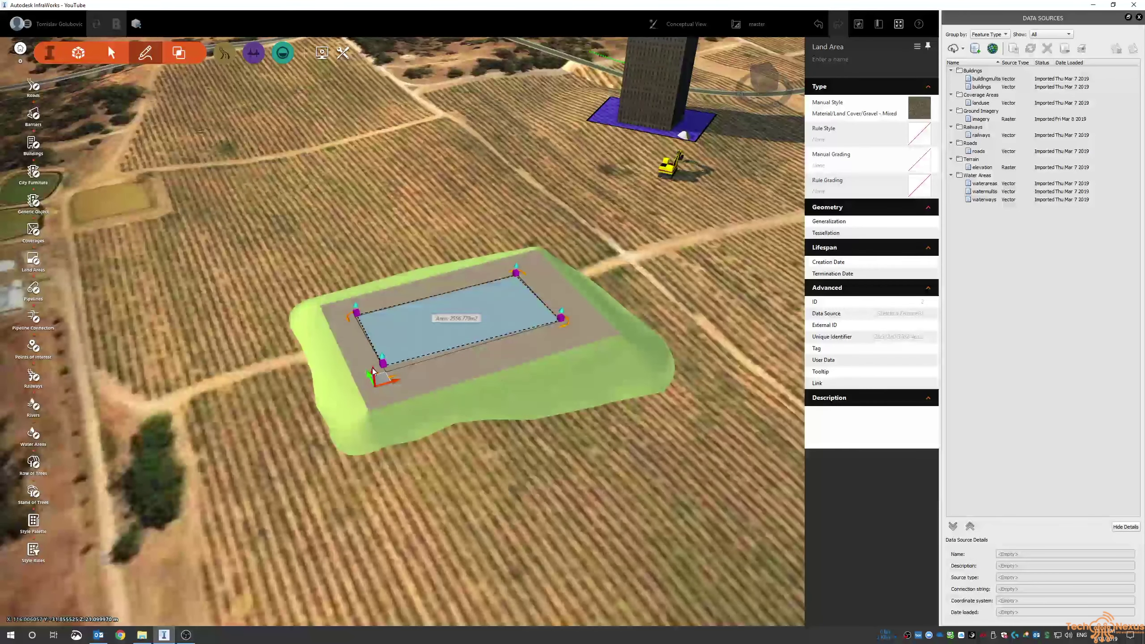
left_click_drag(373, 368, 372, 359)
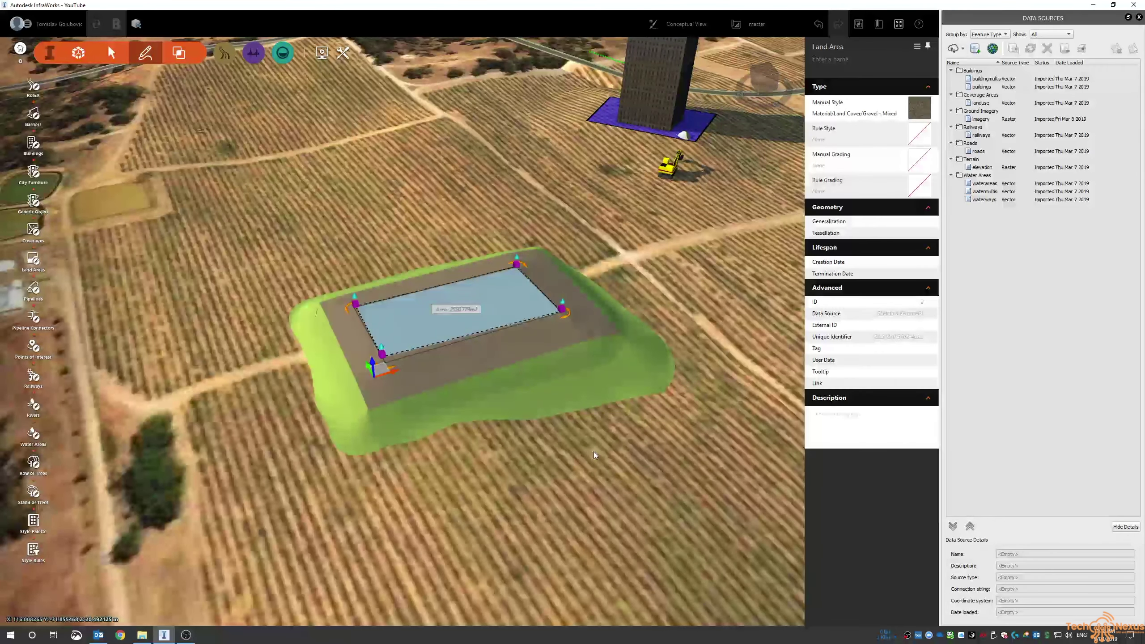
key("Escape")
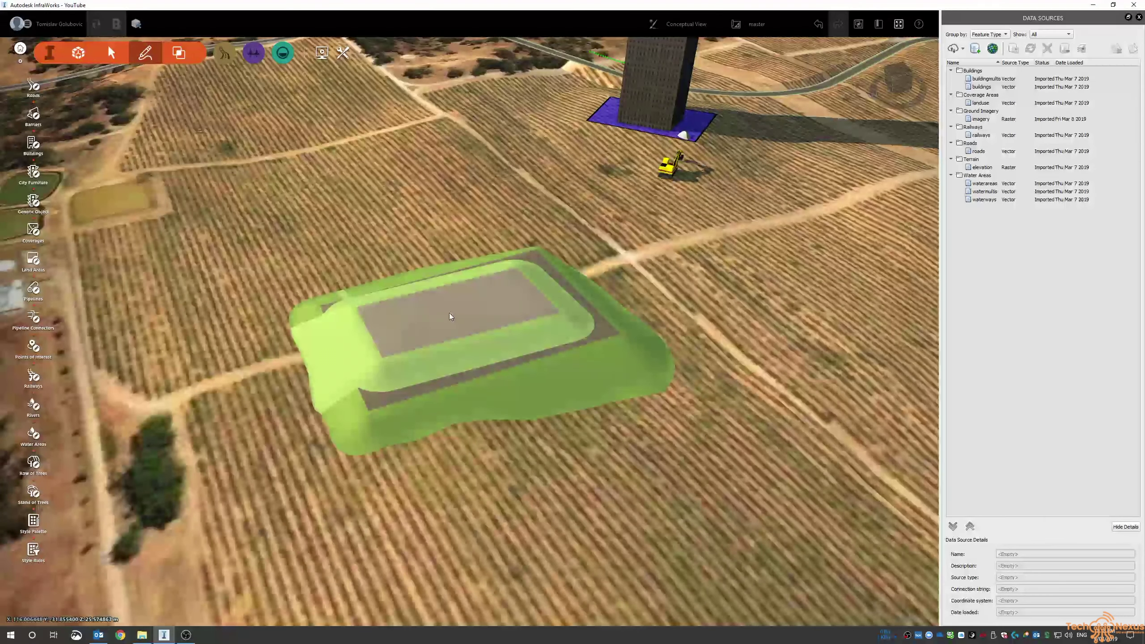
Step: Lower the inner land area well below the pad's surface to form a sunken pit
left_click(450, 314)
left_click_drag(424, 435, 478, 390)
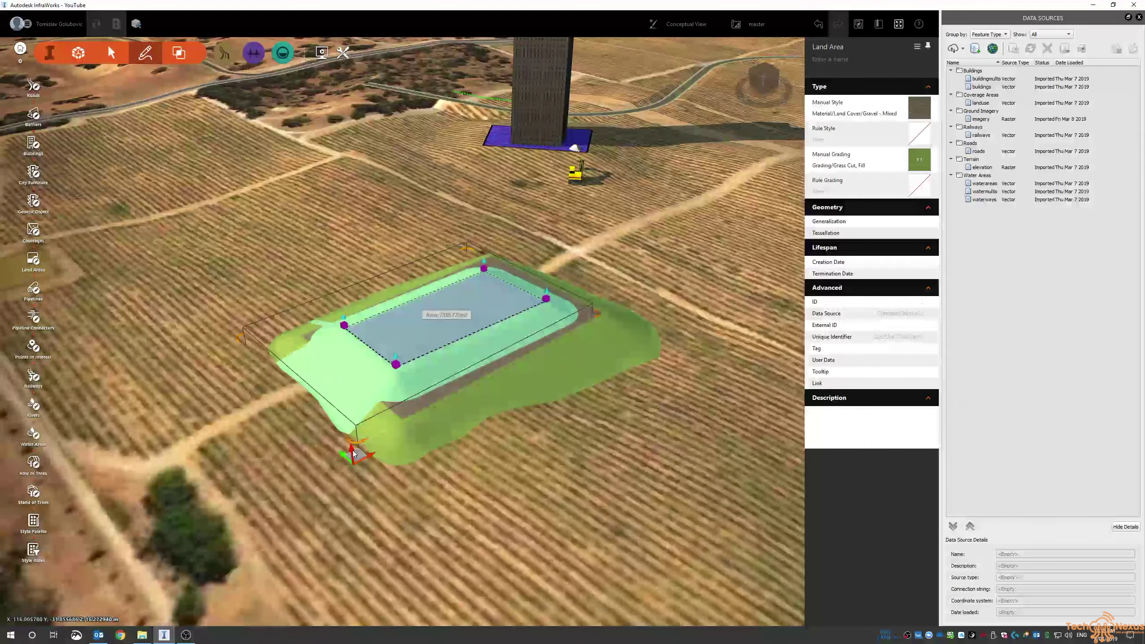
left_click_drag(358, 453, 358, 492)
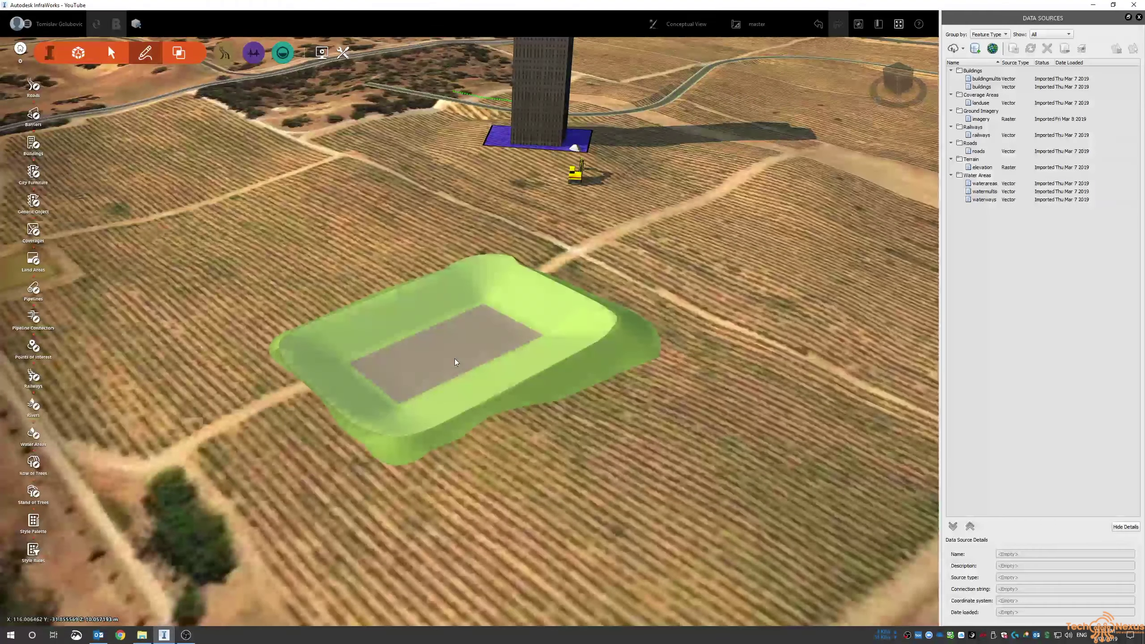
Step: Change the inner land area's manual grading style to Rock Wall Cut, Grass Fill and deselect it
left_click(910, 159)
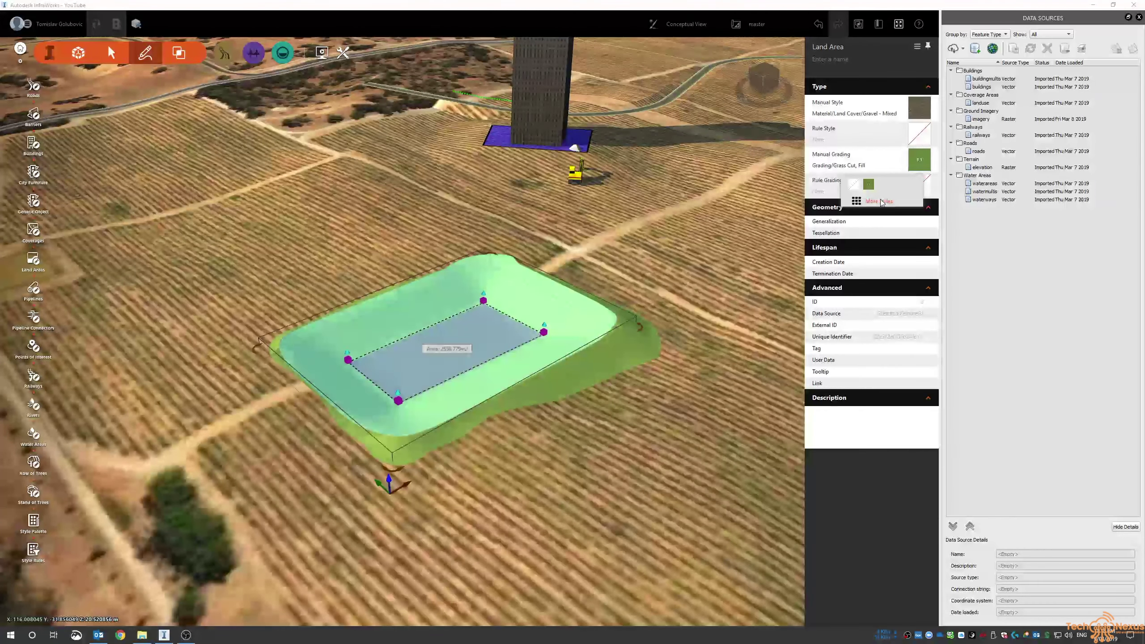
left_click(881, 201)
left_click(588, 267)
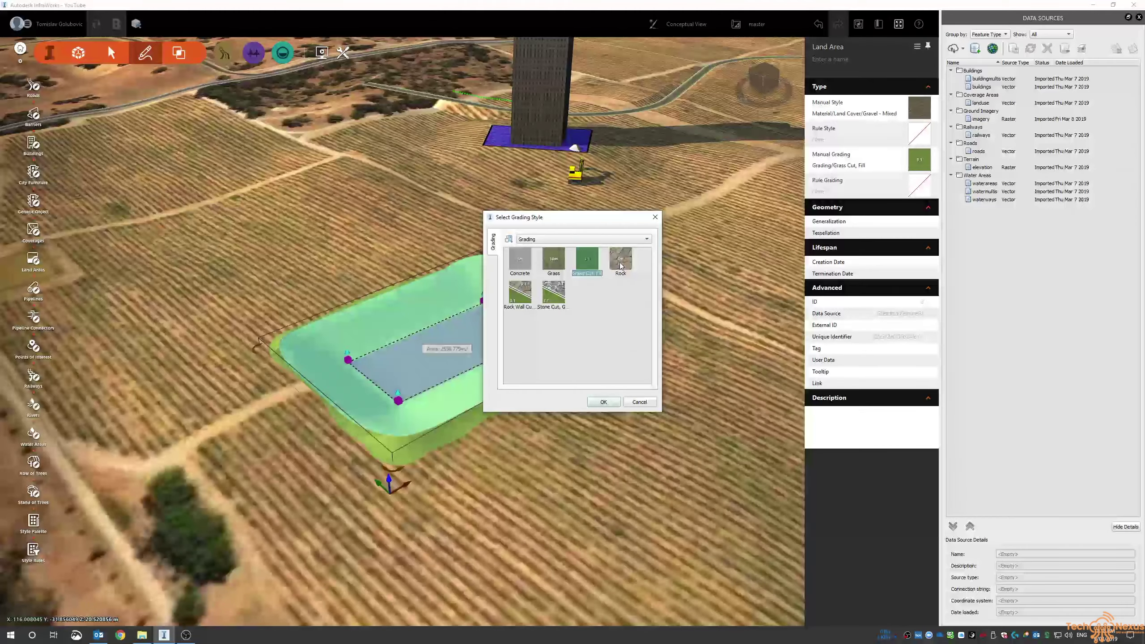
left_click(640, 401)
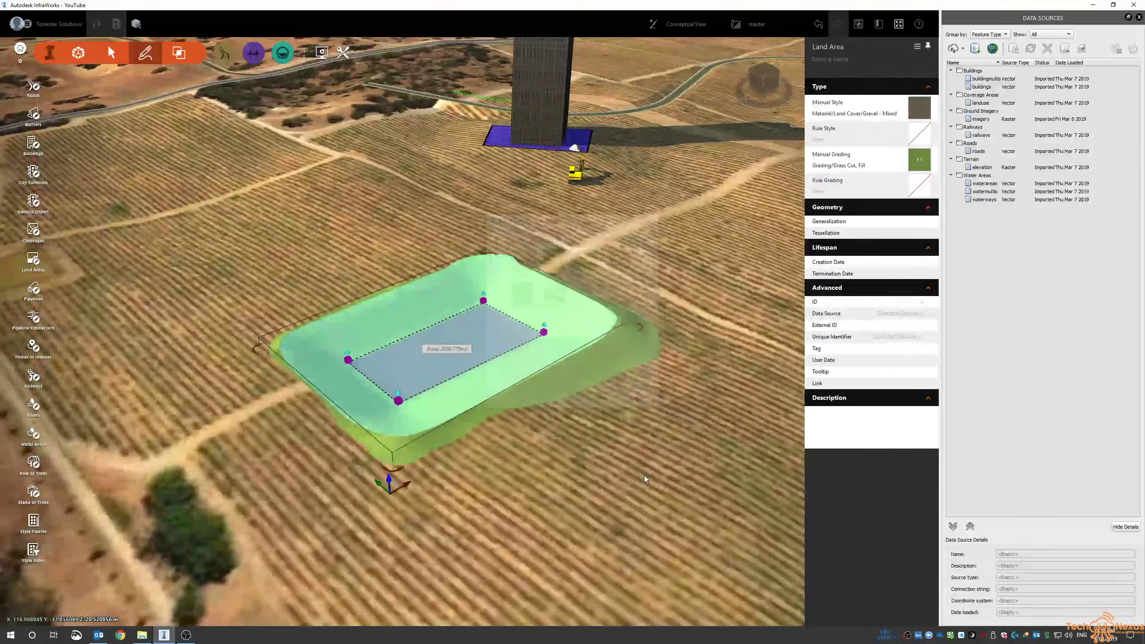
key("Escape")
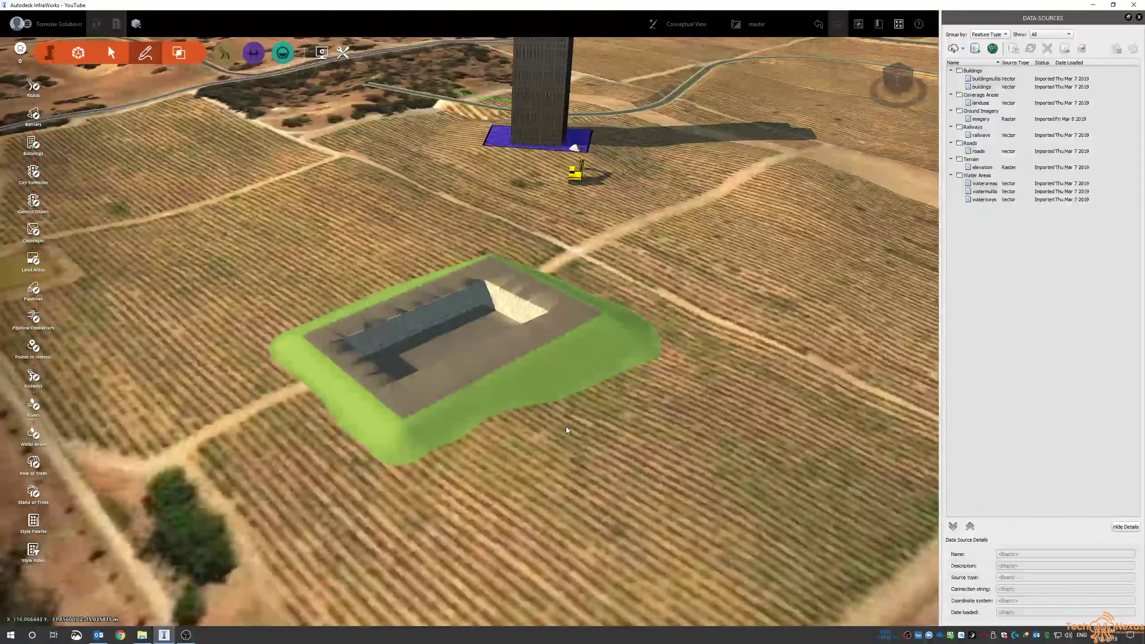
Step: Enlarge the pit by moving its four corners outward towards the pad's edges, and inspect the result at an angle
left_click_drag(565, 426, 496, 517)
scroll(438, 388, "up", 3)
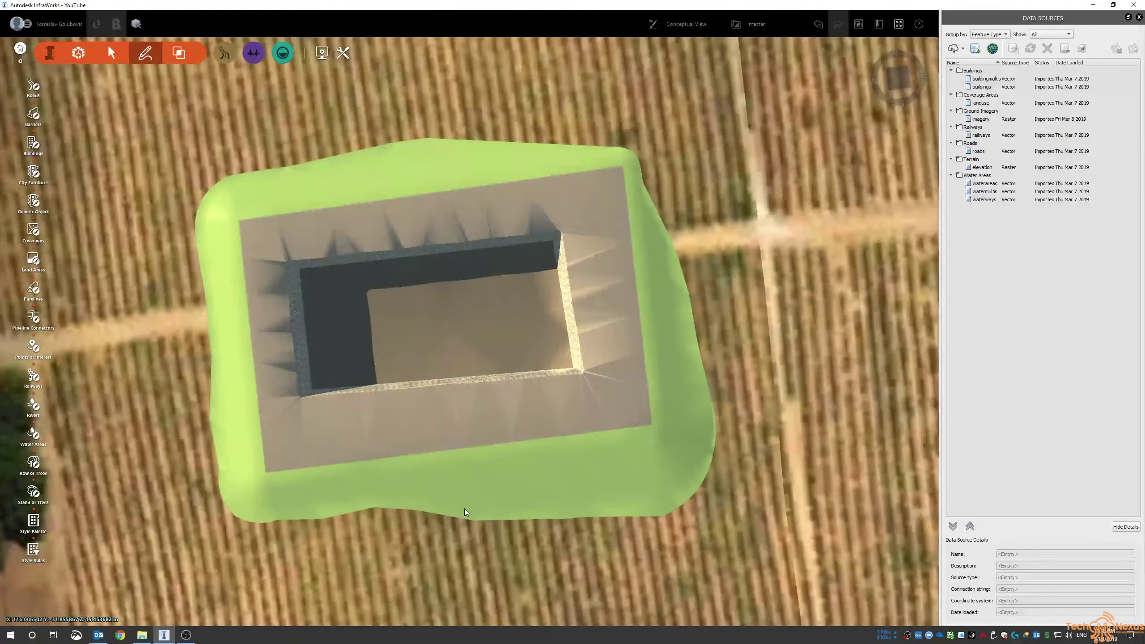
left_click(450, 345)
left_click_drag(311, 387, 304, 428)
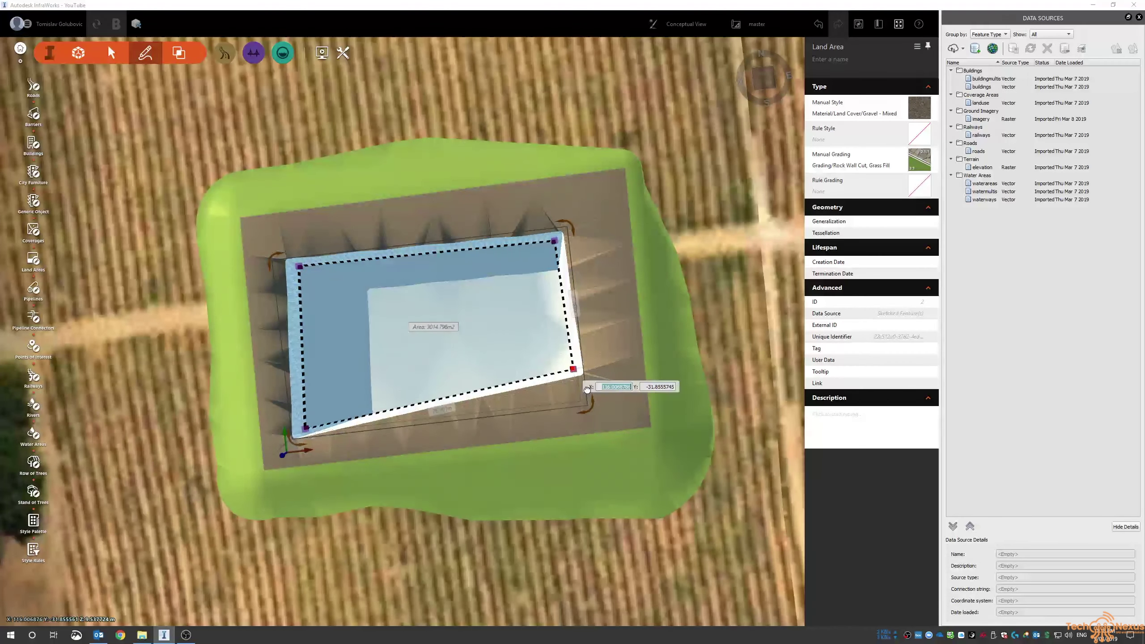
left_click_drag(587, 389, 607, 399)
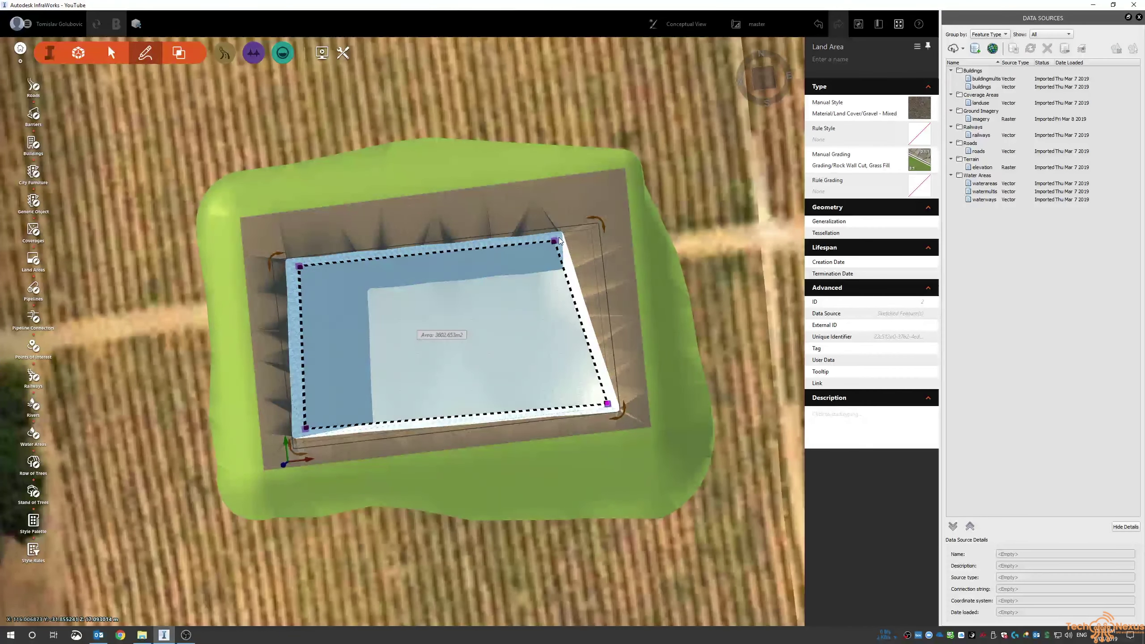
left_click_drag(556, 239, 586, 215)
left_click_drag(301, 264, 283, 244)
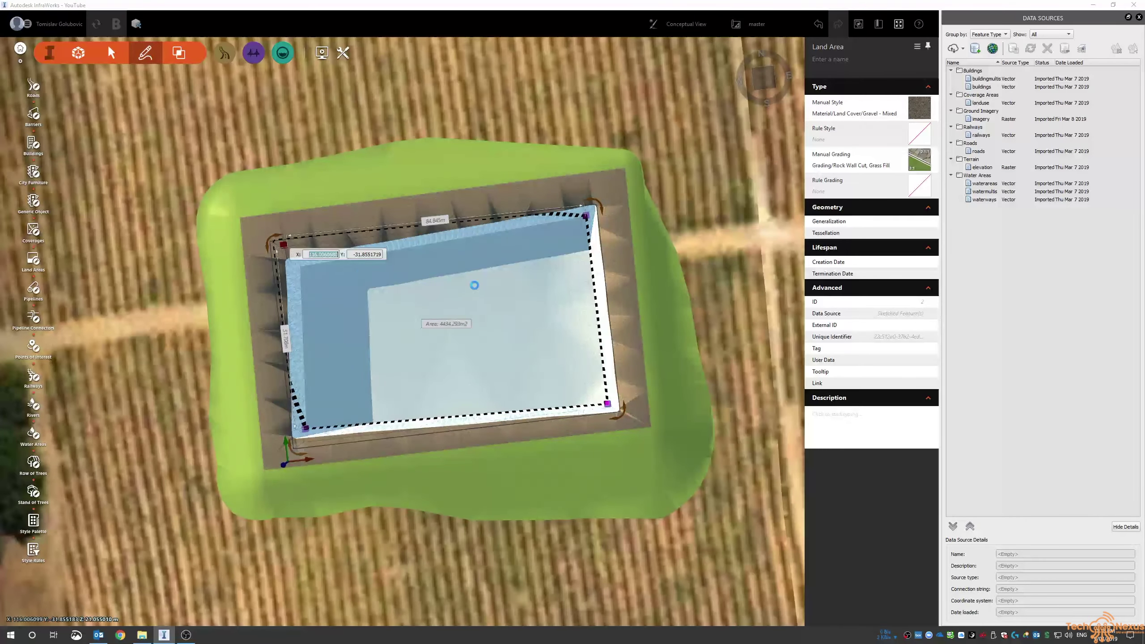
left_click(415, 541)
left_click_drag(395, 555, 401, 291)
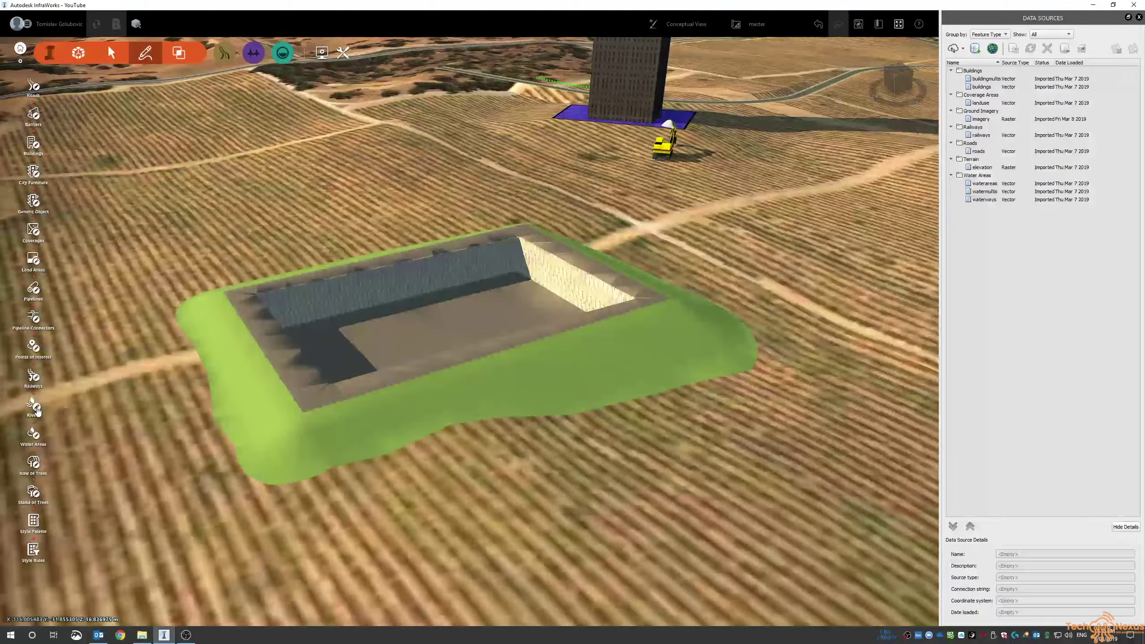
Step: Draw a rounded pond with the WaterArea/SplinedWater style in the field between the pad and the tower, and deselect it
left_click(33, 435)
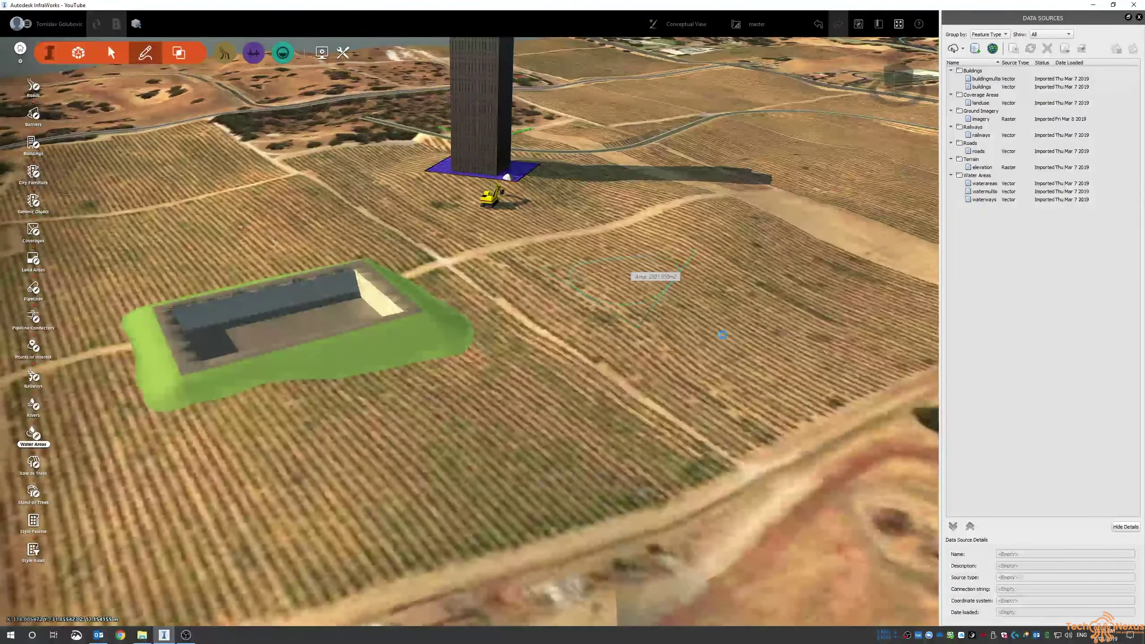
double_click(620, 208)
scroll(734, 294, "up", 2)
scroll(733, 294, "up", 3)
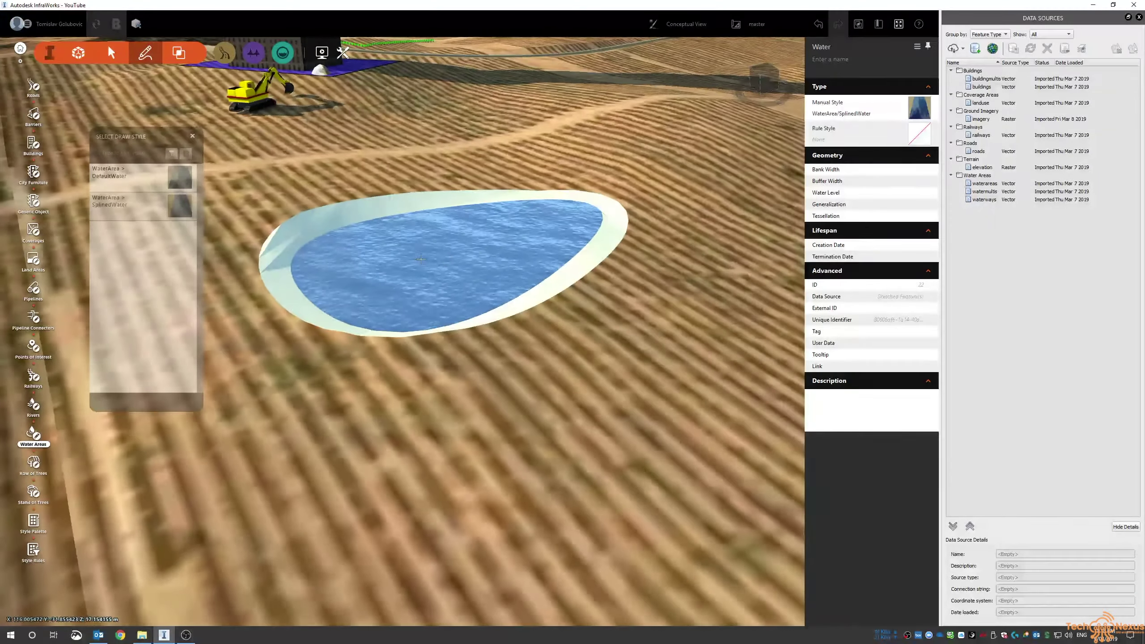
key("Escape")
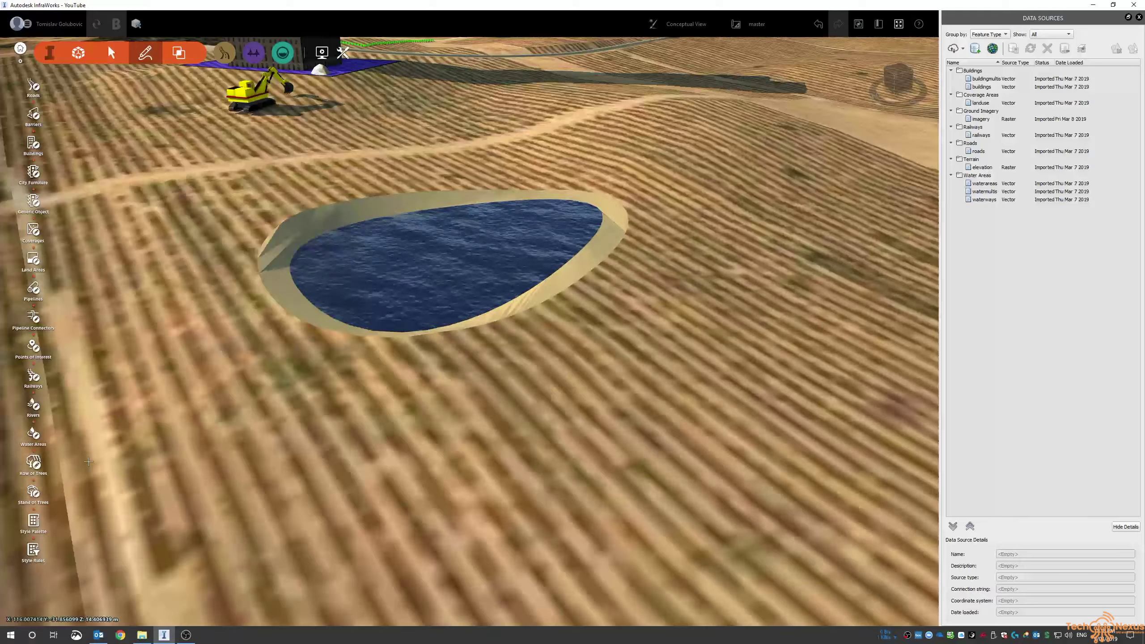
Step: Draw a curved row of T56-V04 Light Green trees along the pond's near side, stretch the trees taller and deselect them
left_click(34, 463)
left_click(186, 351)
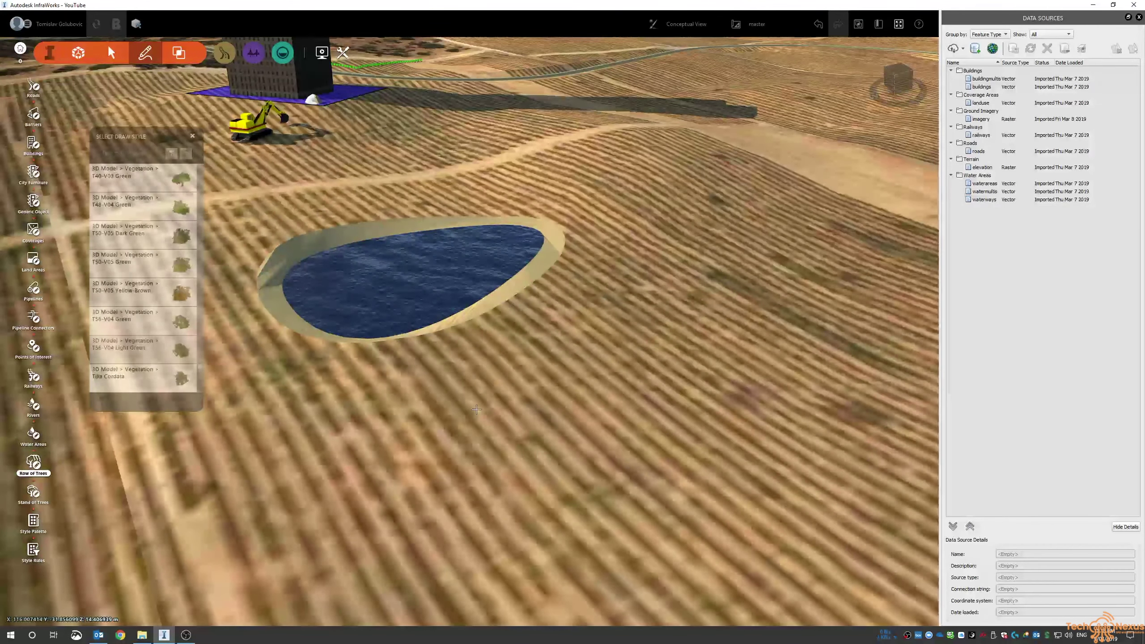
left_click(478, 405)
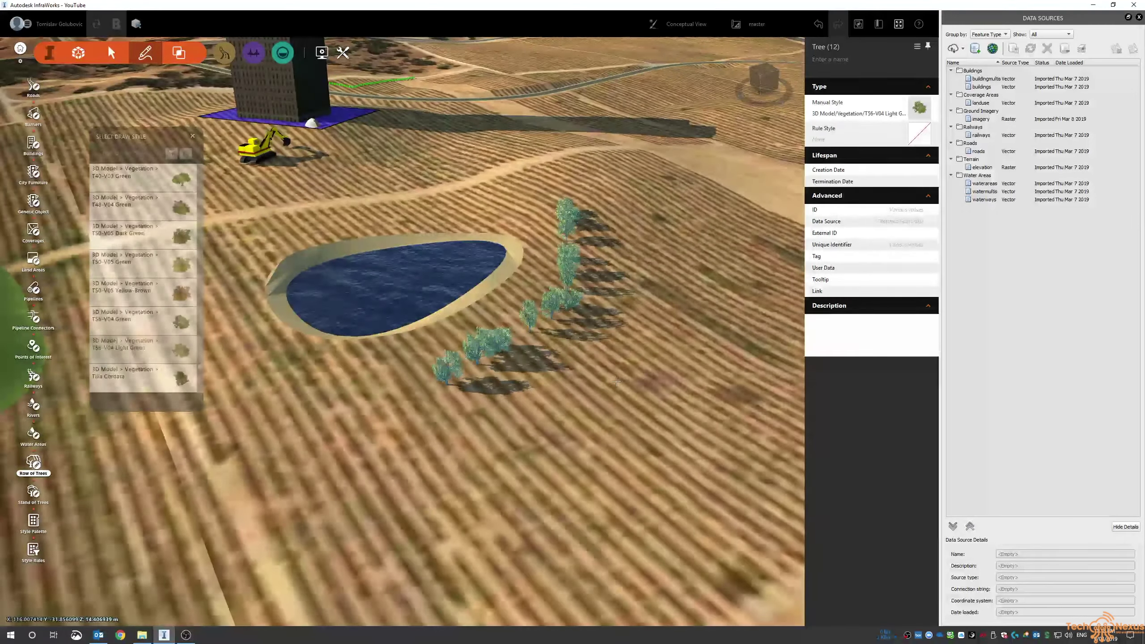
left_click_drag(523, 241, 524, 180)
left_click_drag(572, 411, 473, 409)
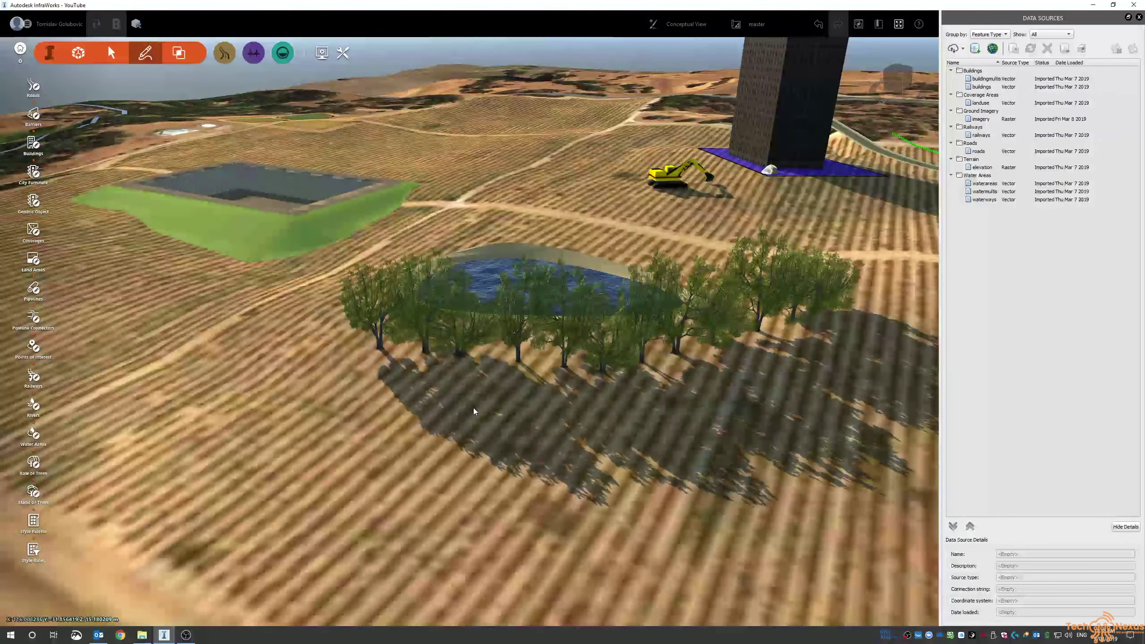
Step: Create a terrain theme with the Elevation analysis type, six rules and the HSV CCW palette from red to blue
left_click_drag(432, 412, 420, 384)
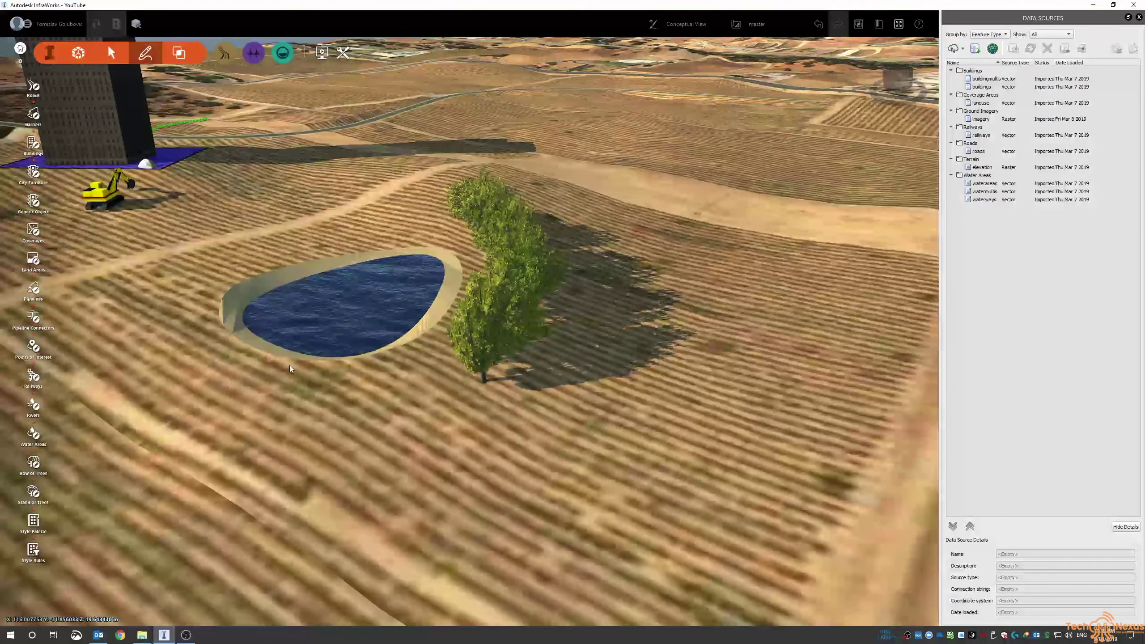
left_click(179, 52)
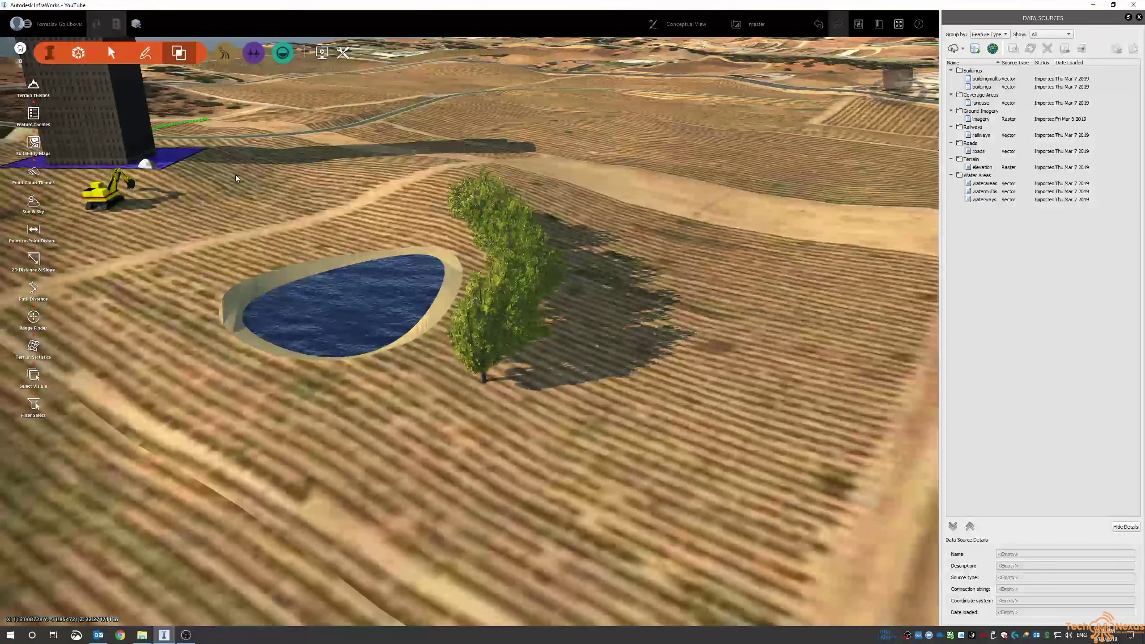
scroll(335, 215, "down", 6)
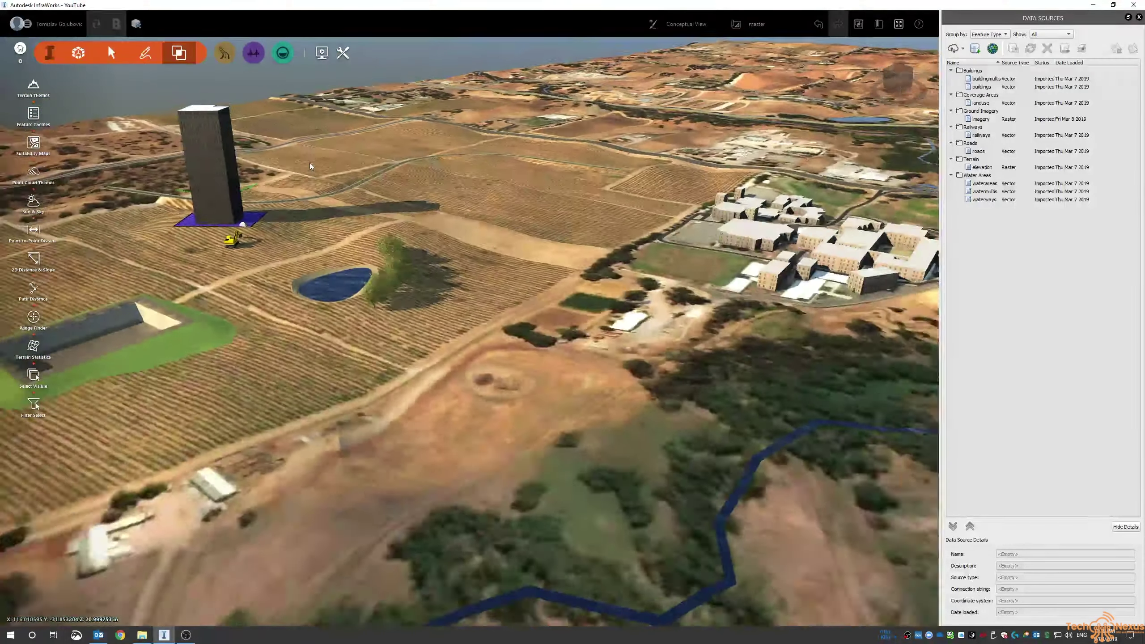
left_click_drag(309, 163, 383, 194)
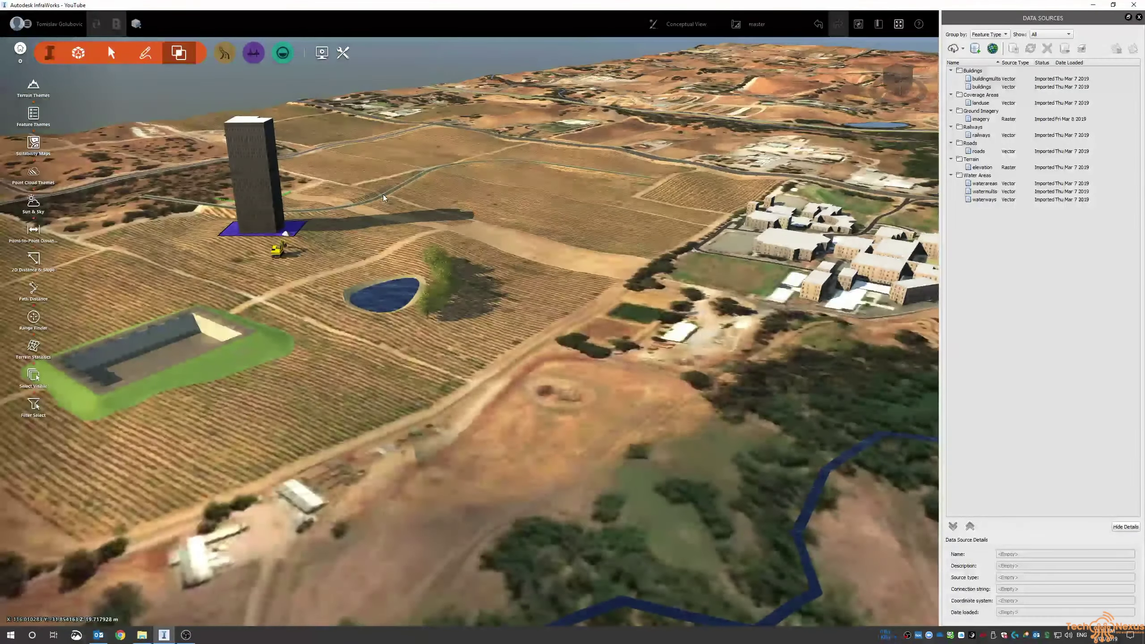
left_click(34, 88)
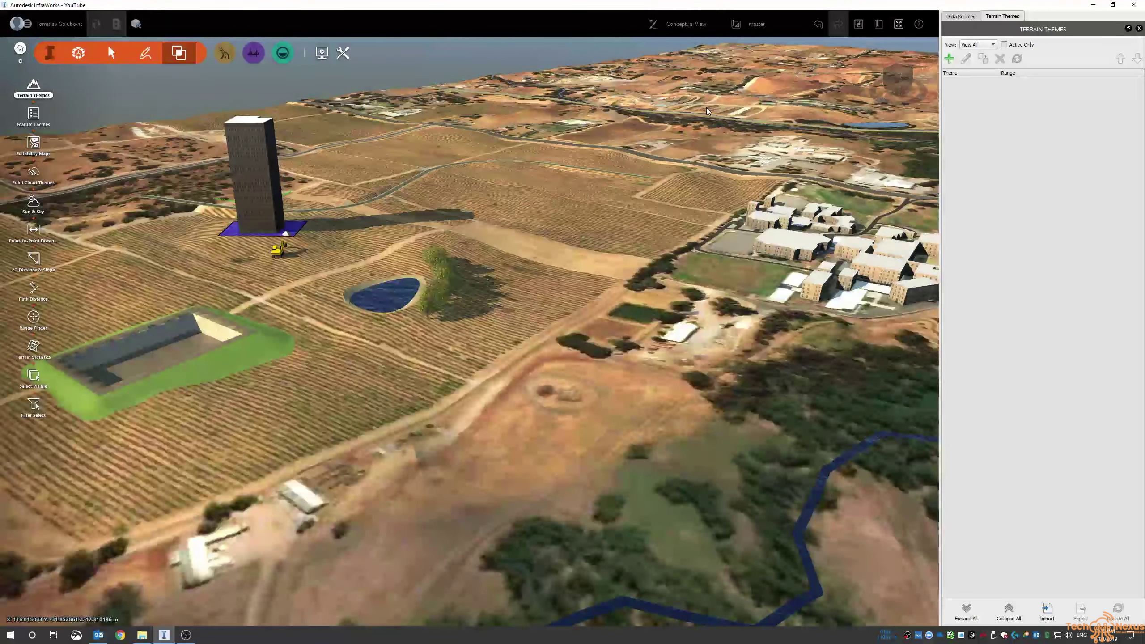
left_click(950, 58)
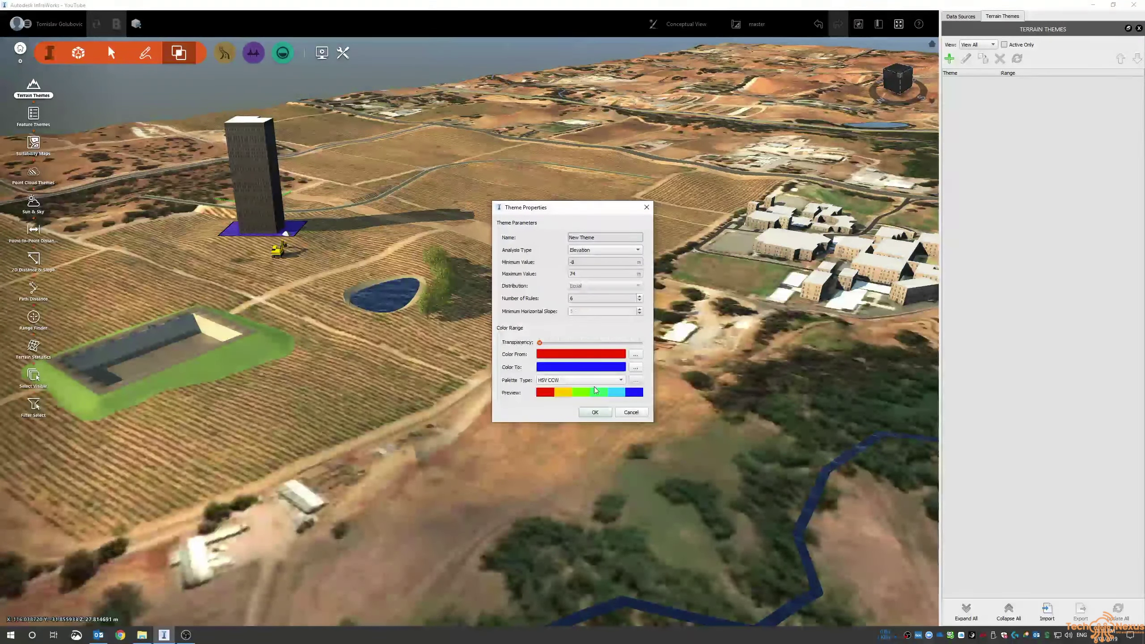
left_click(595, 412)
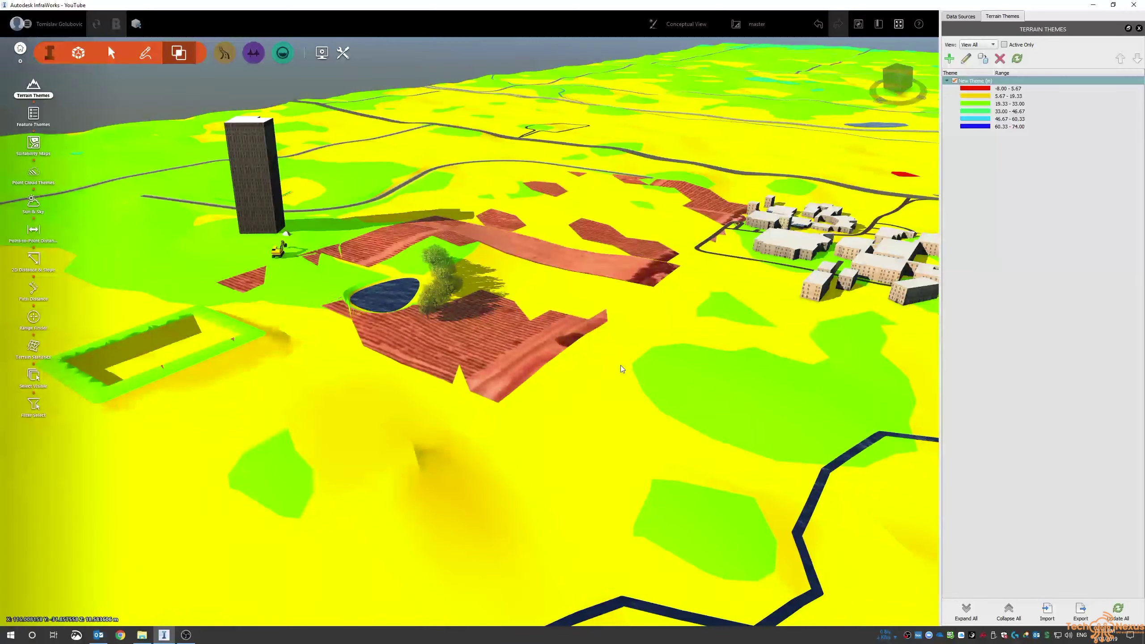
Step: Inspect the themed terrain from a steeper angle and delete the elevation theme
middle_click_drag(620, 369, 653, 361, "shift")
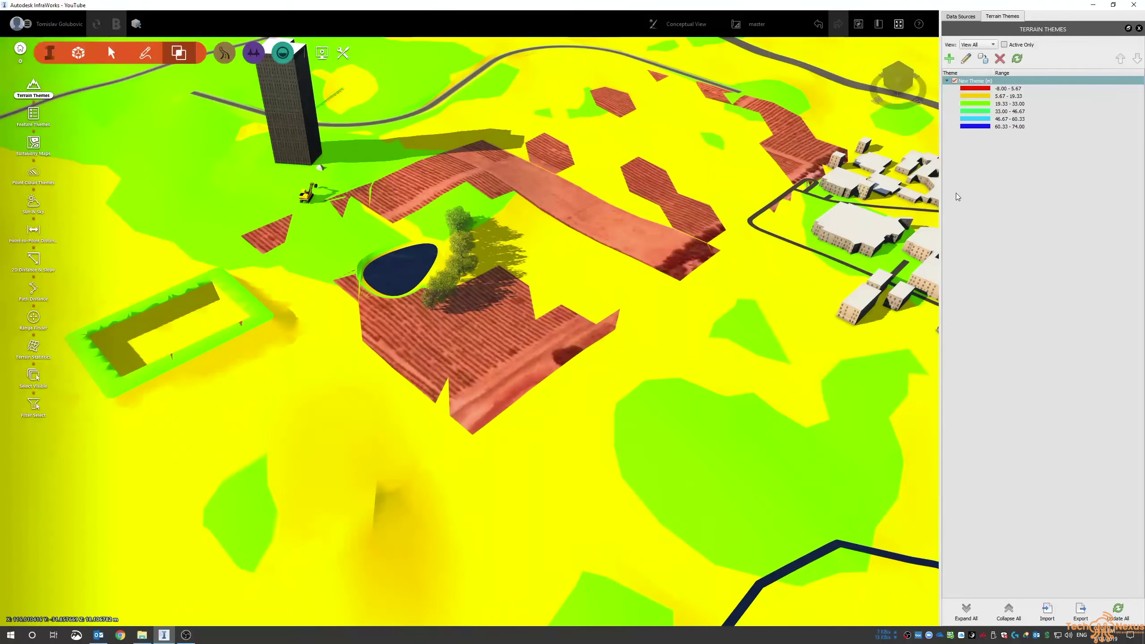
left_click(1000, 59)
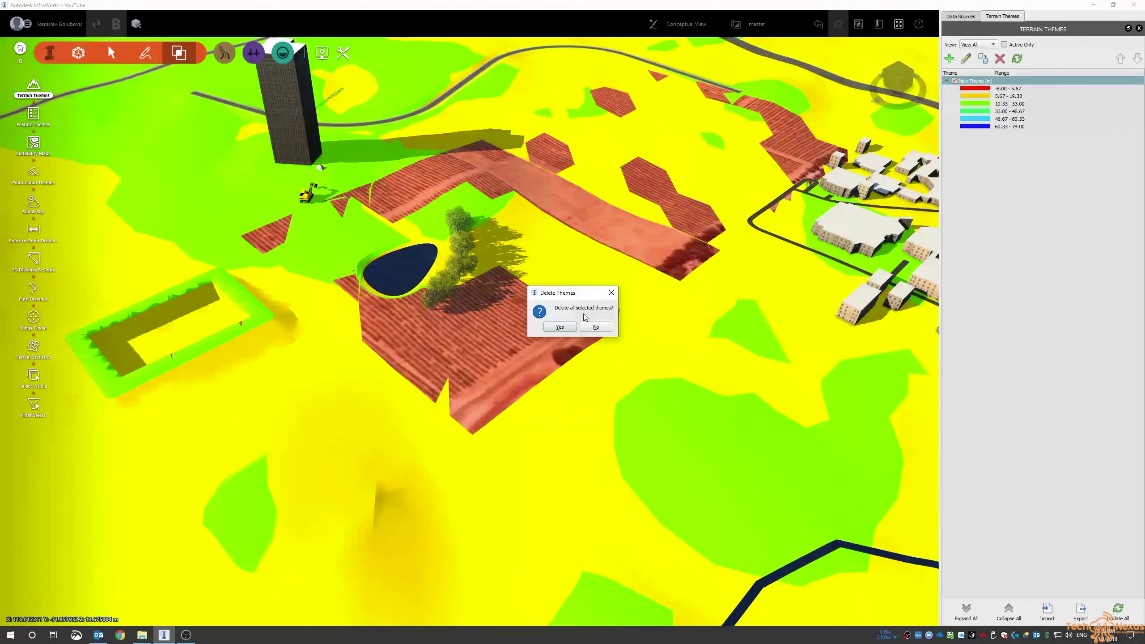
left_click(560, 326)
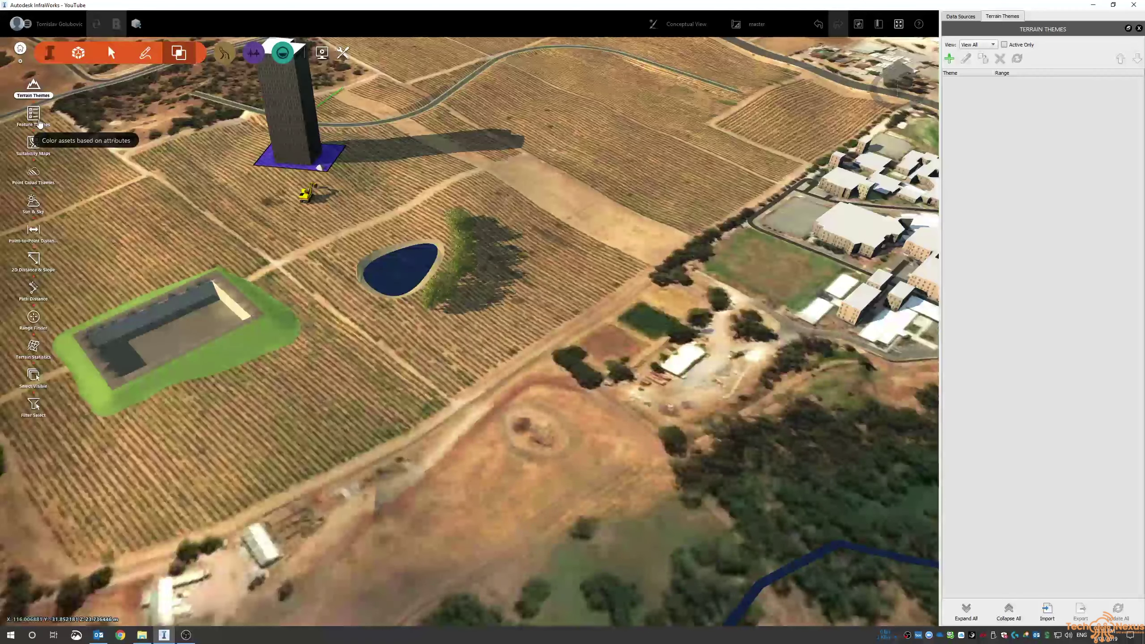
Step: Set the Sun & Sky time to 13:42 and the date to 19 June, viewing the tower against the sky
left_click(32, 205)
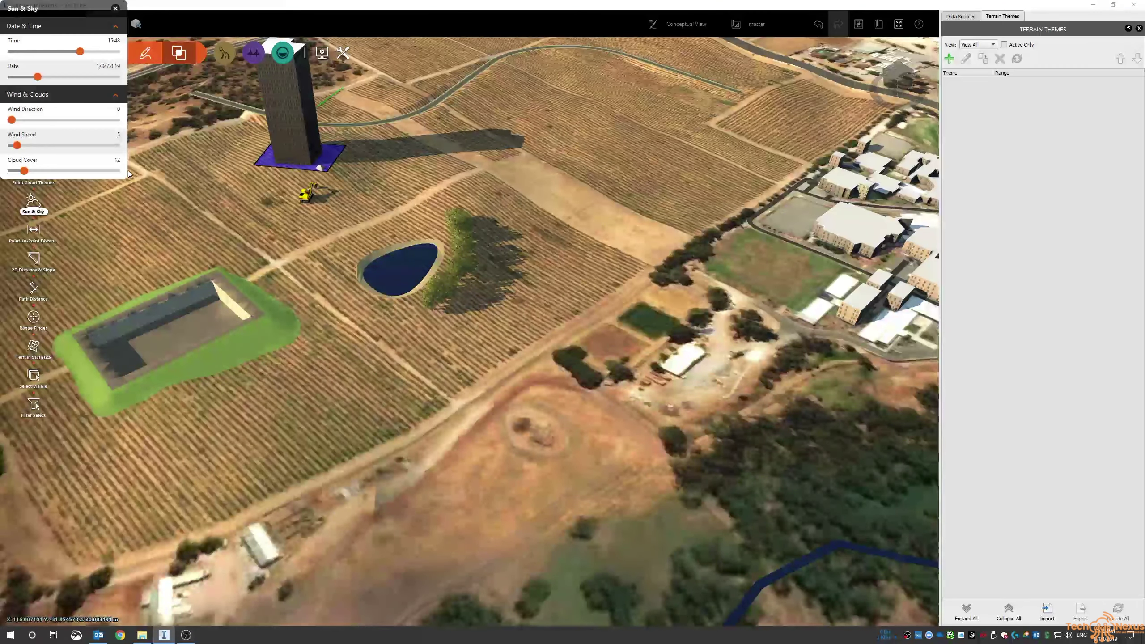
scroll(240, 156, "up", 5)
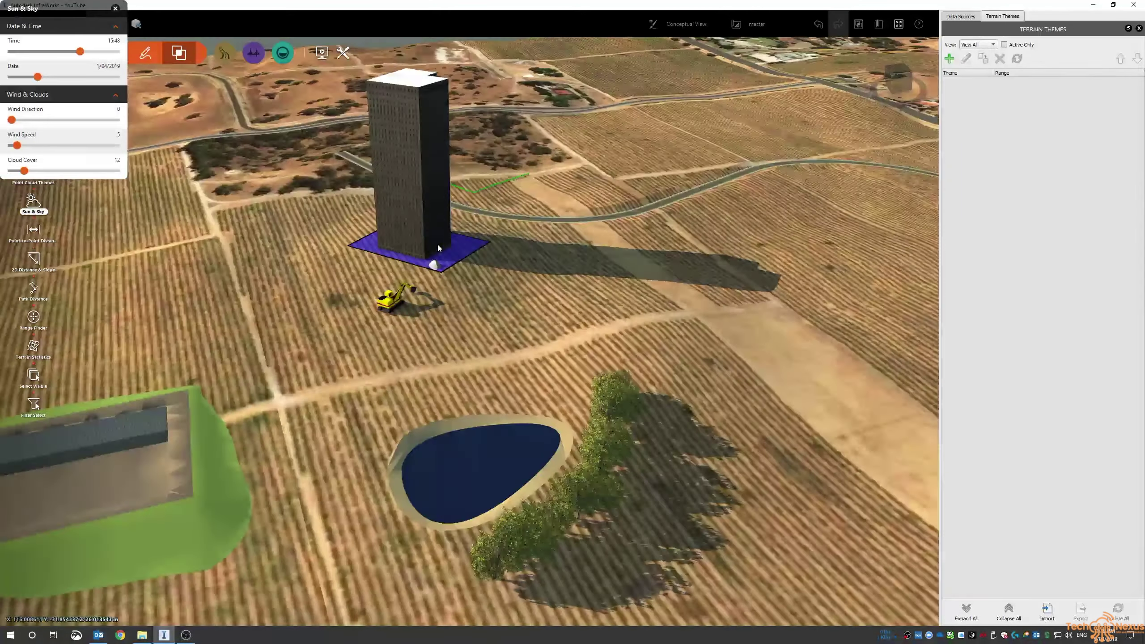
left_click_drag(438, 245, 441, 208)
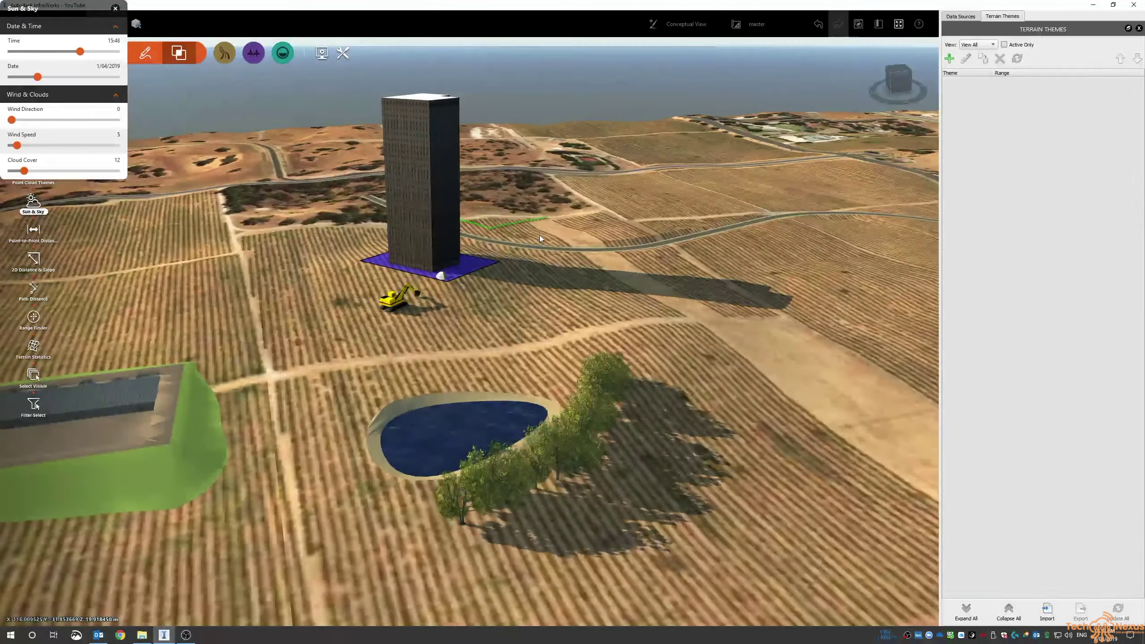
middle_click_drag(446, 216, 360, 243)
mouse_move(80, 52)
left_mouse_down()
mouse_move(51, 51)
mouse_move(70, 51)
mouse_move(72, 77)
mouse_move(61, 75)
mouse_move(95, 51)
mouse_move(71, 52)
left_mouse_up()
left_click_drag(235, 230, 209, 176)
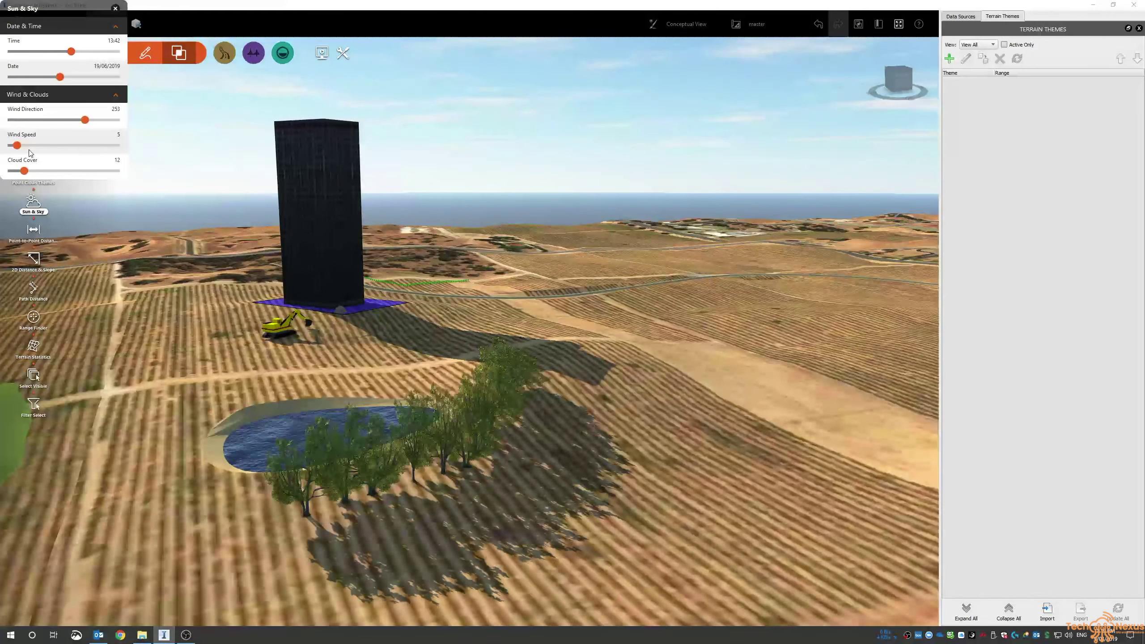
Step: Set the wind speed to 63, cloud cover to 33 and wind direction to 182, and close the Sun & Sky settings
left_click_drag(17, 145, 77, 145)
mouse_move(24, 170)
left_mouse_down()
mouse_move(79, 172)
mouse_move(46, 171)
left_mouse_up()
mouse_move(84, 119)
left_mouse_down()
mouse_move(35, 120)
mouse_move(64, 120)
left_mouse_up()
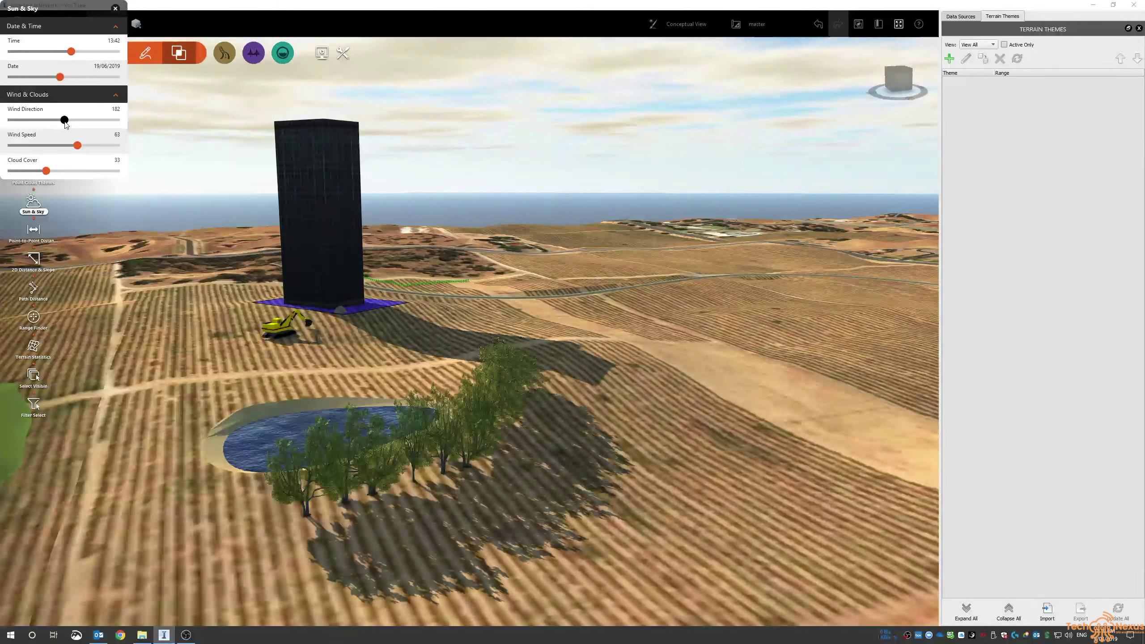
left_click(118, 9)
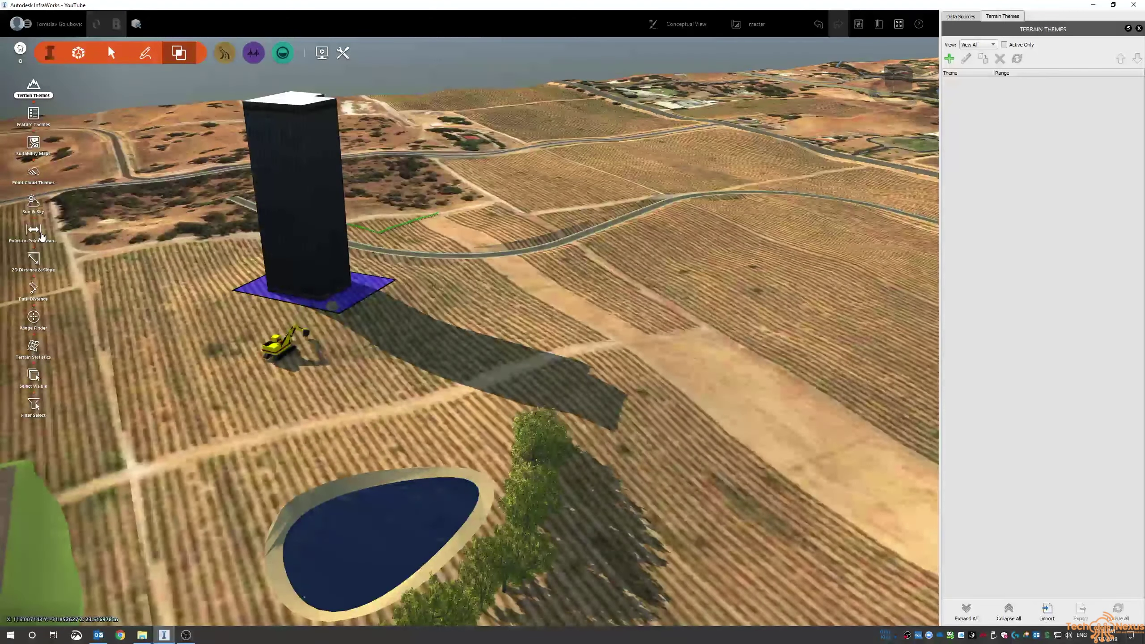
Step: Measure a point-to-point distance near the tower's shadow, and a 2D distance and slope in the field below the curved road
left_click(36, 232)
left_click(355, 369)
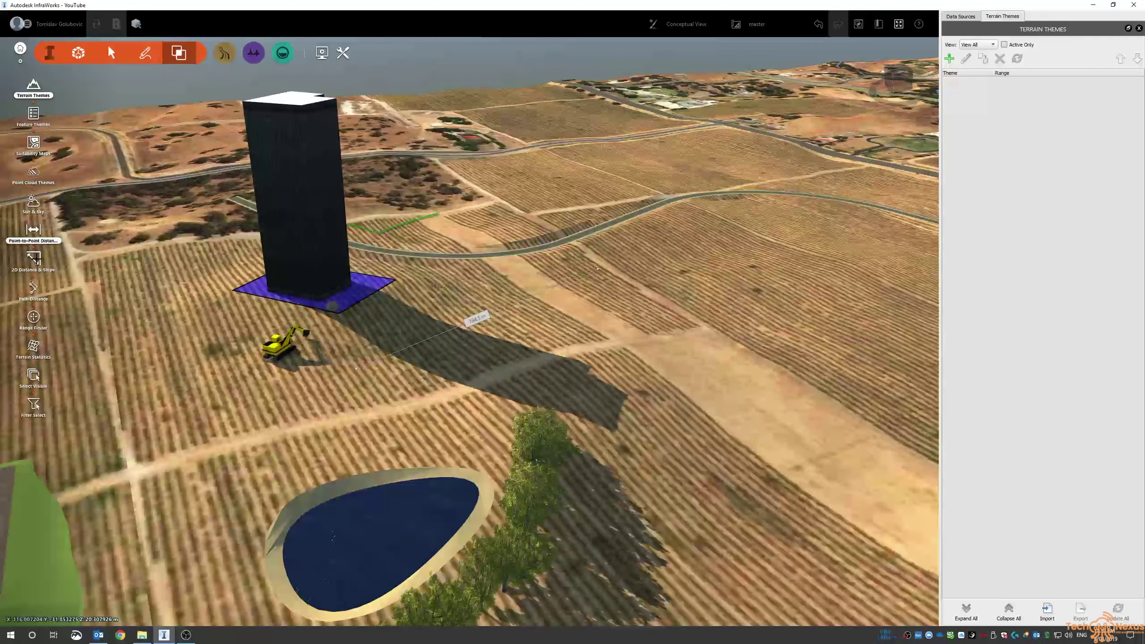
left_click(35, 258)
left_click(617, 246)
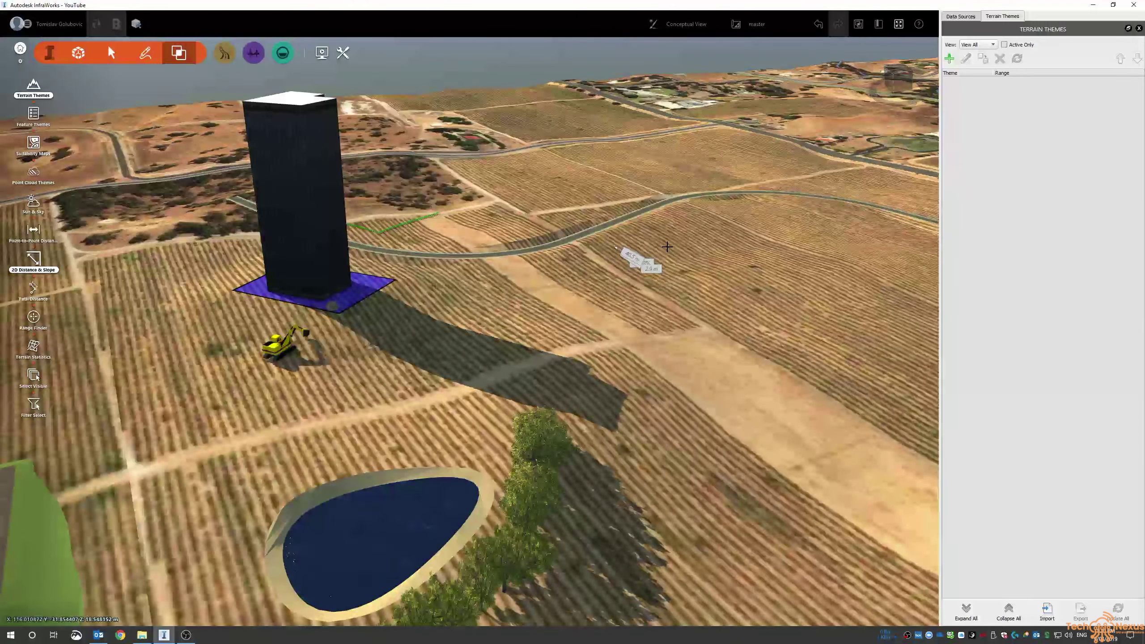
scroll(667, 246, "up", 5)
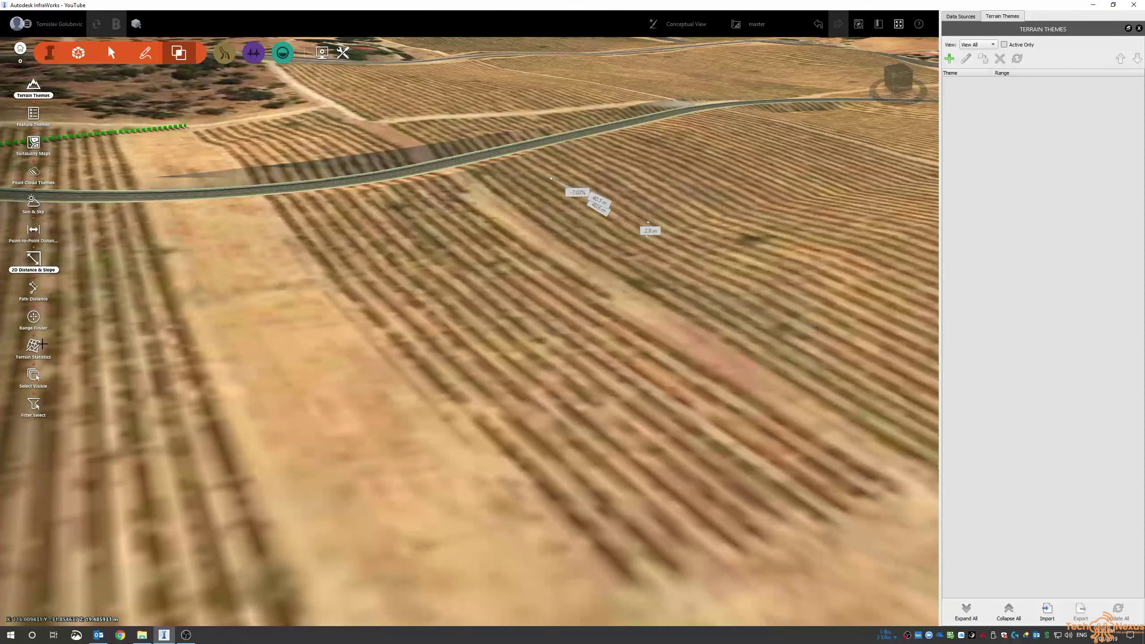
key("Escape")
Step: Measure terrain statistics within a four-sided boundary around the graded pad and pit, including cut and fill volumes, and clear the measurement
scroll(506, 269, "down", 10)
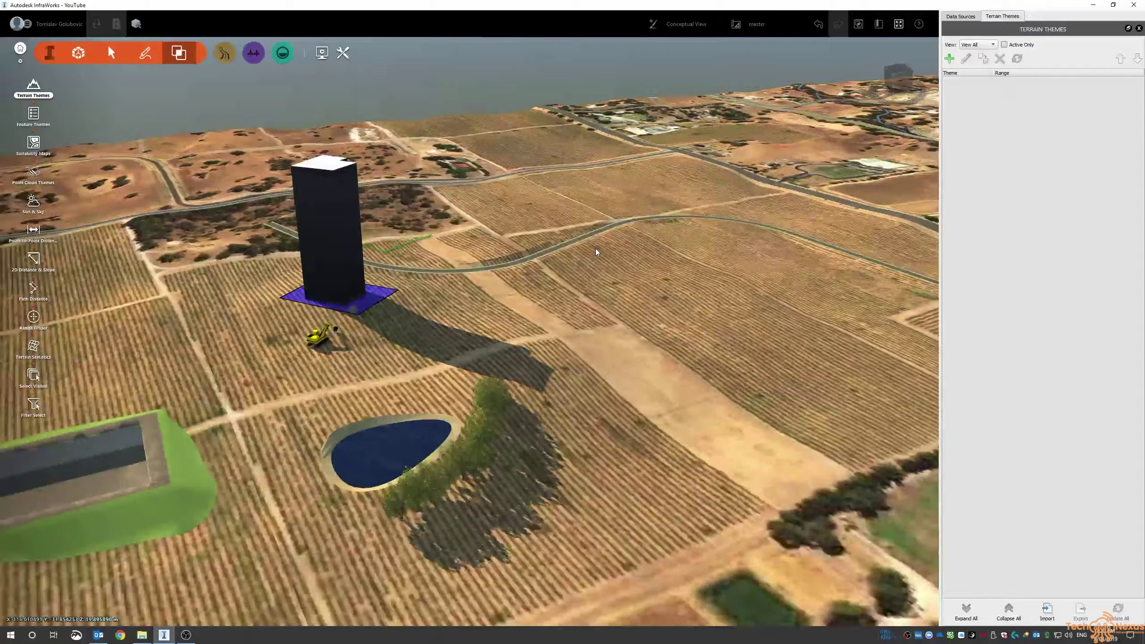
scroll(595, 250, "down", 4)
left_click_drag(340, 384, 311, 426)
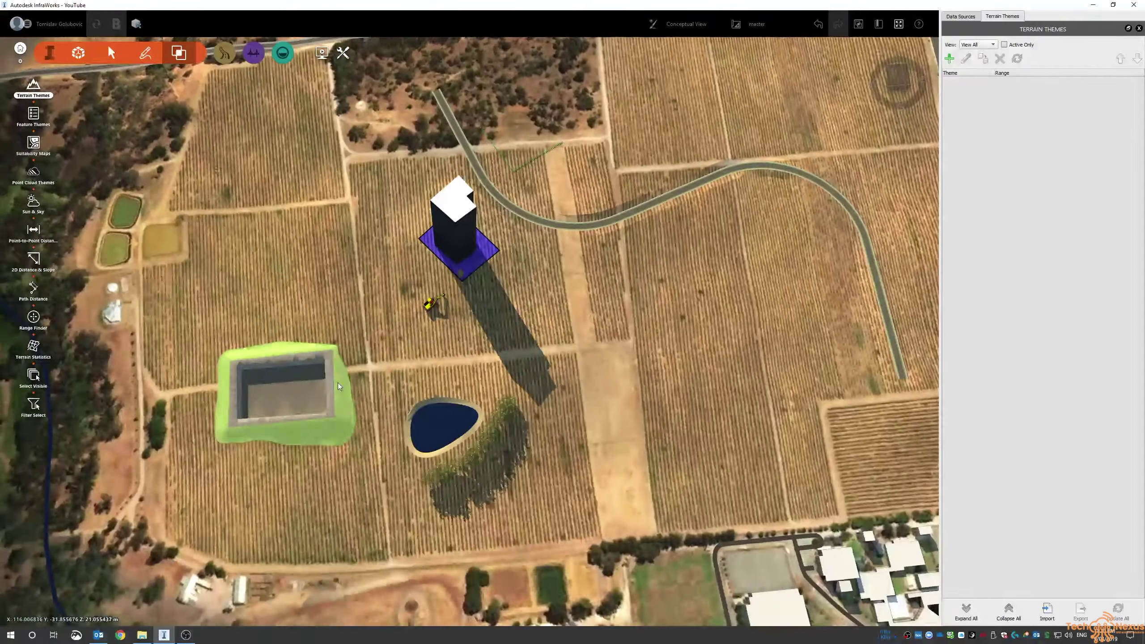
middle_click_drag(311, 426, 468, 397)
left_click_drag(468, 397, 440, 378)
scroll(440, 379, "up", 3)
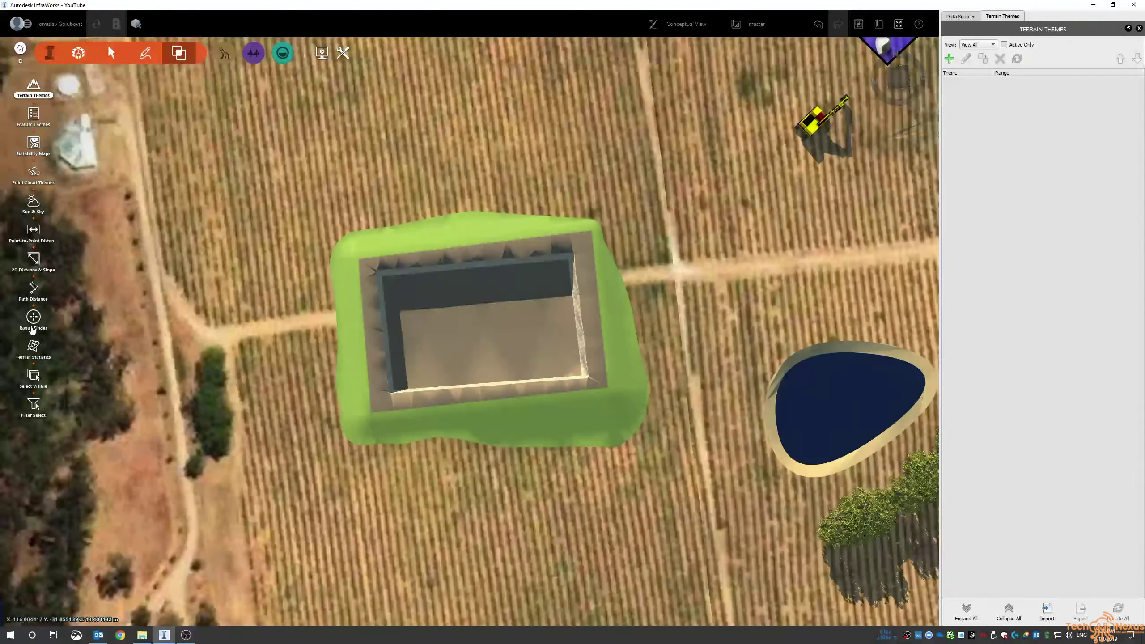
left_click(301, 502)
left_click(744, 503)
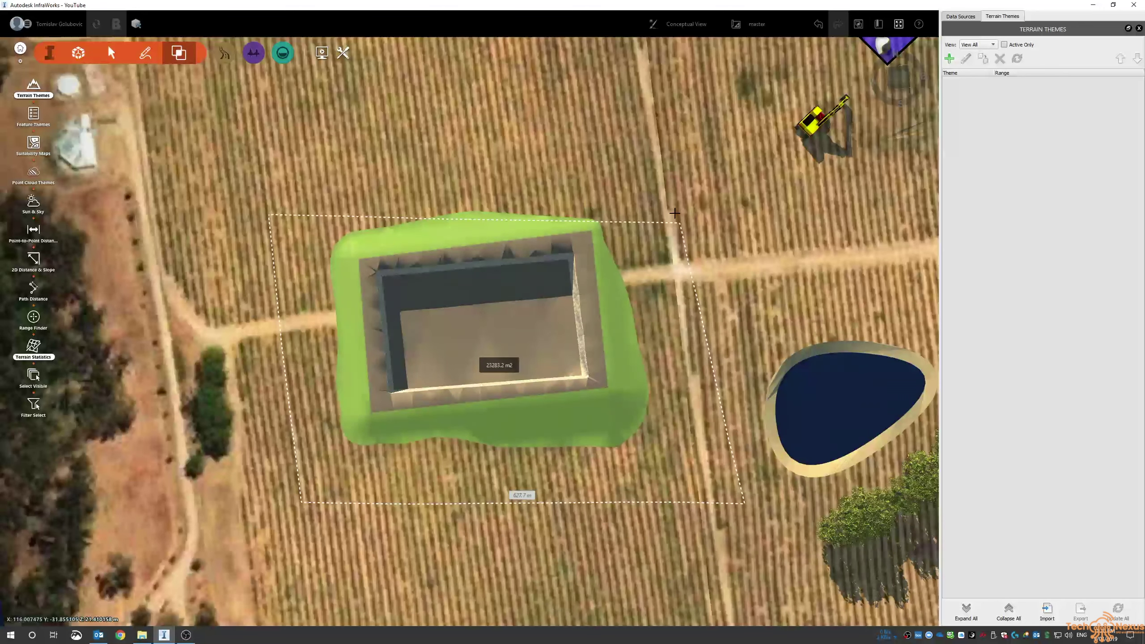
double_click(685, 140)
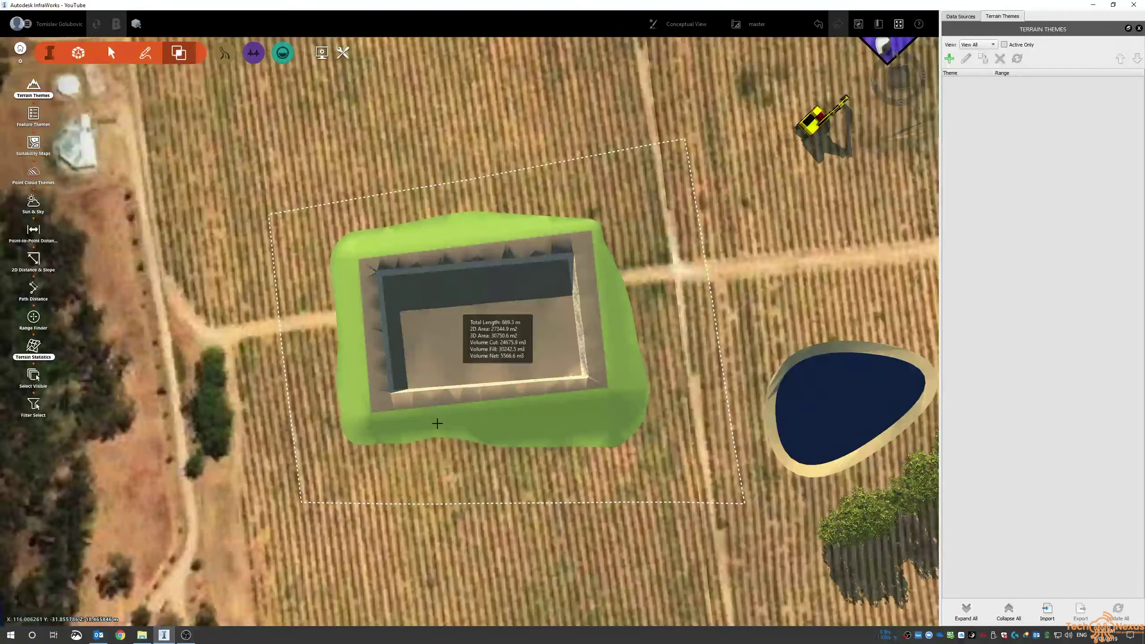
key("Escape")
middle_click_drag(485, 385, 574, 269)
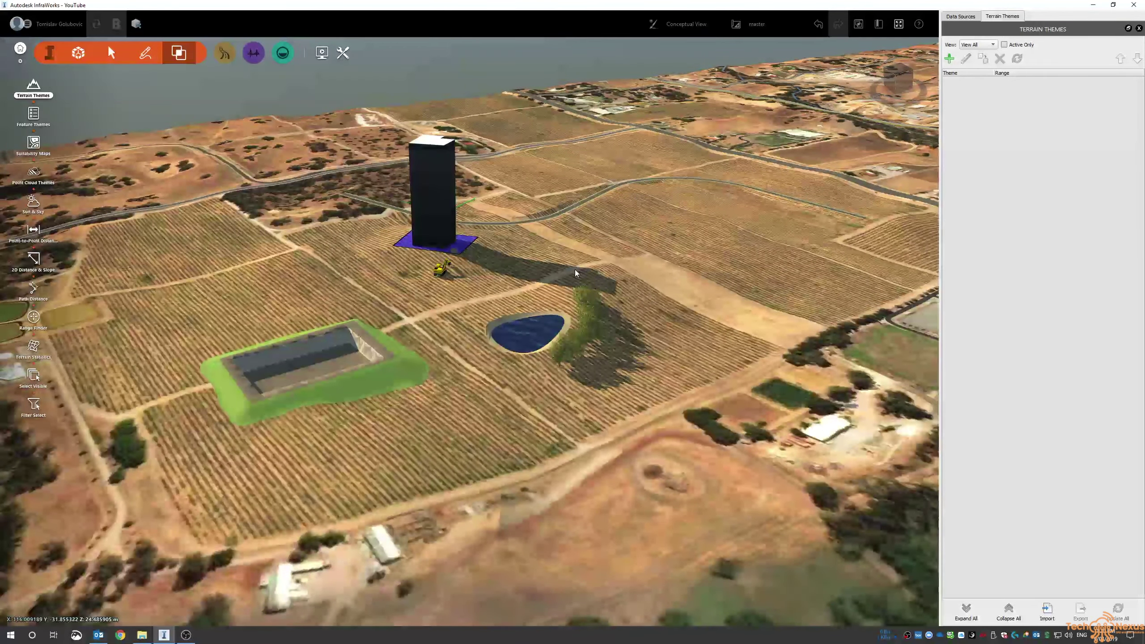